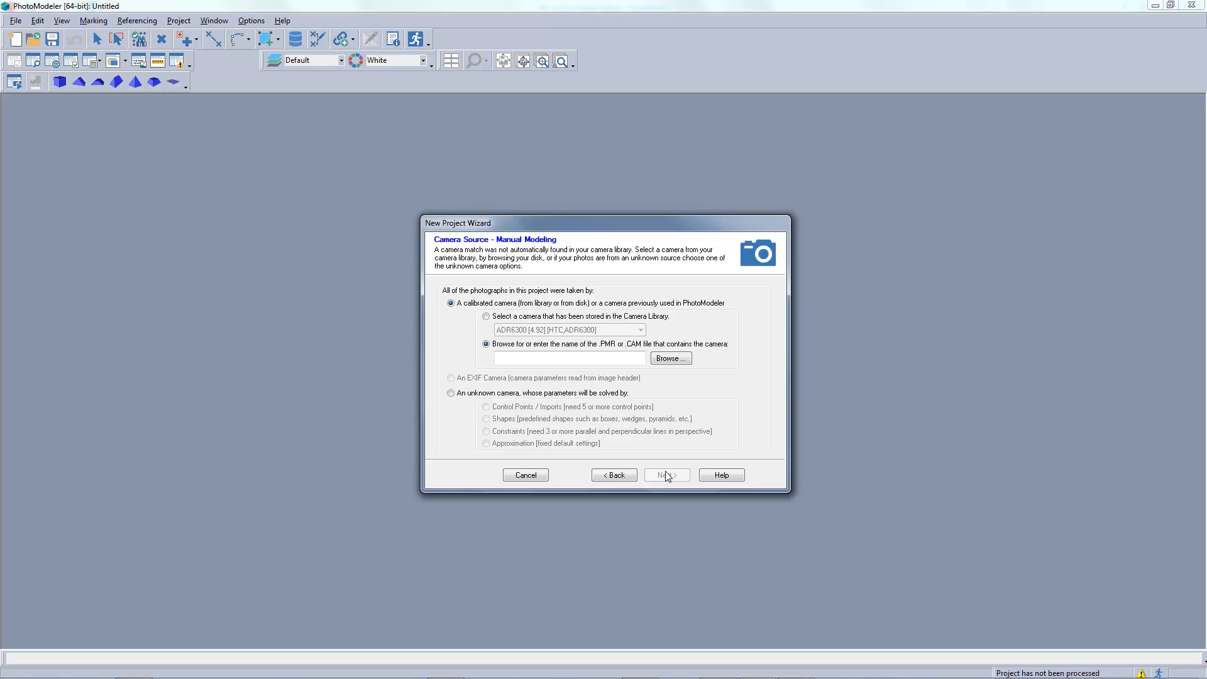
Step: Set the camera source to an unknown camera solved by Control Points / Imports and complete the camera setup
left_click(452, 394)
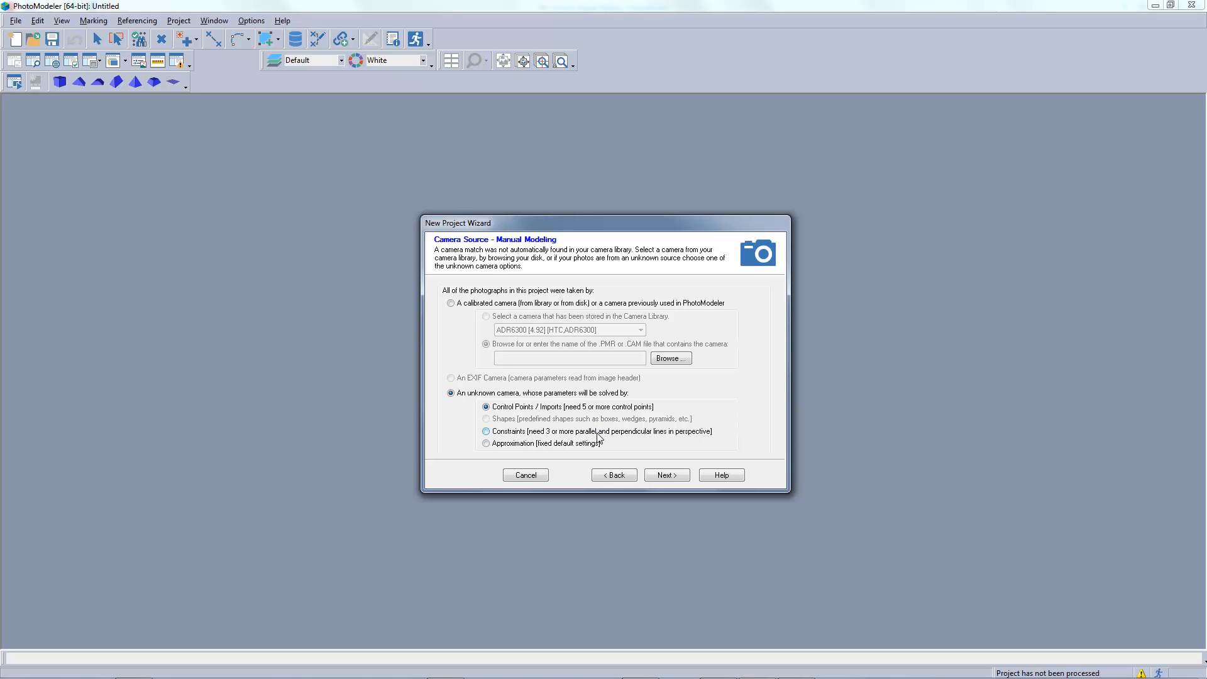
left_click(668, 477)
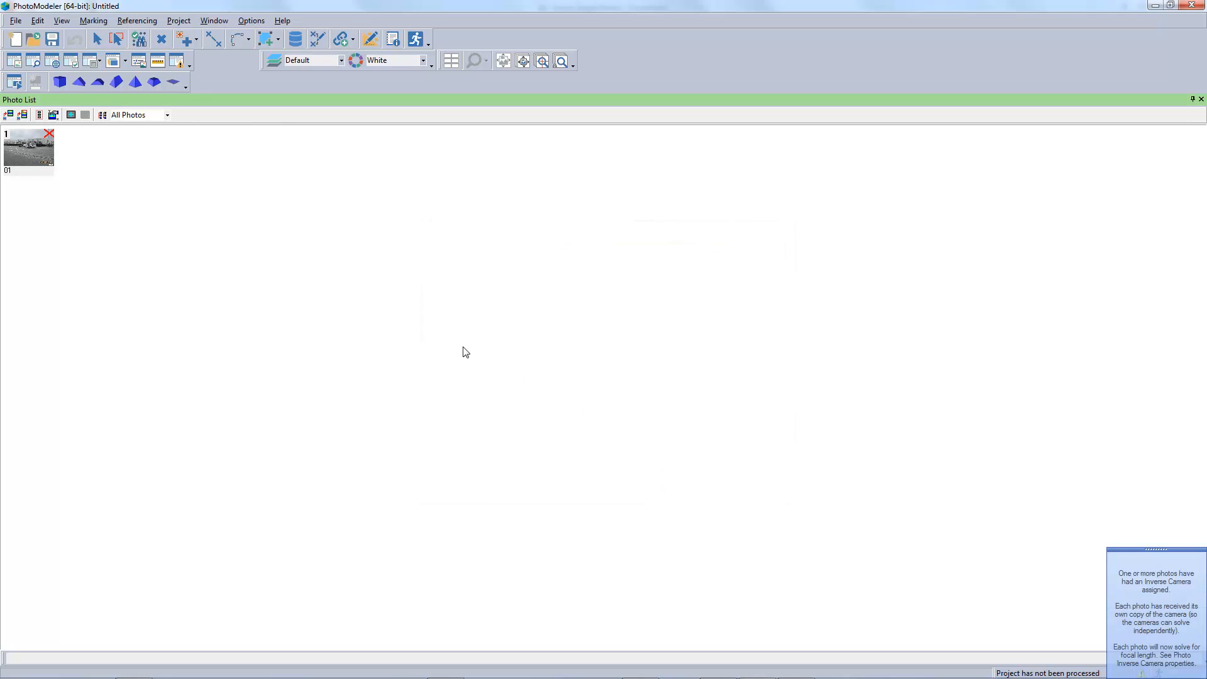
Step: Open photo 01, examine the vehicles, pavement markings and drain grate, and close the photo
double_click(29, 148)
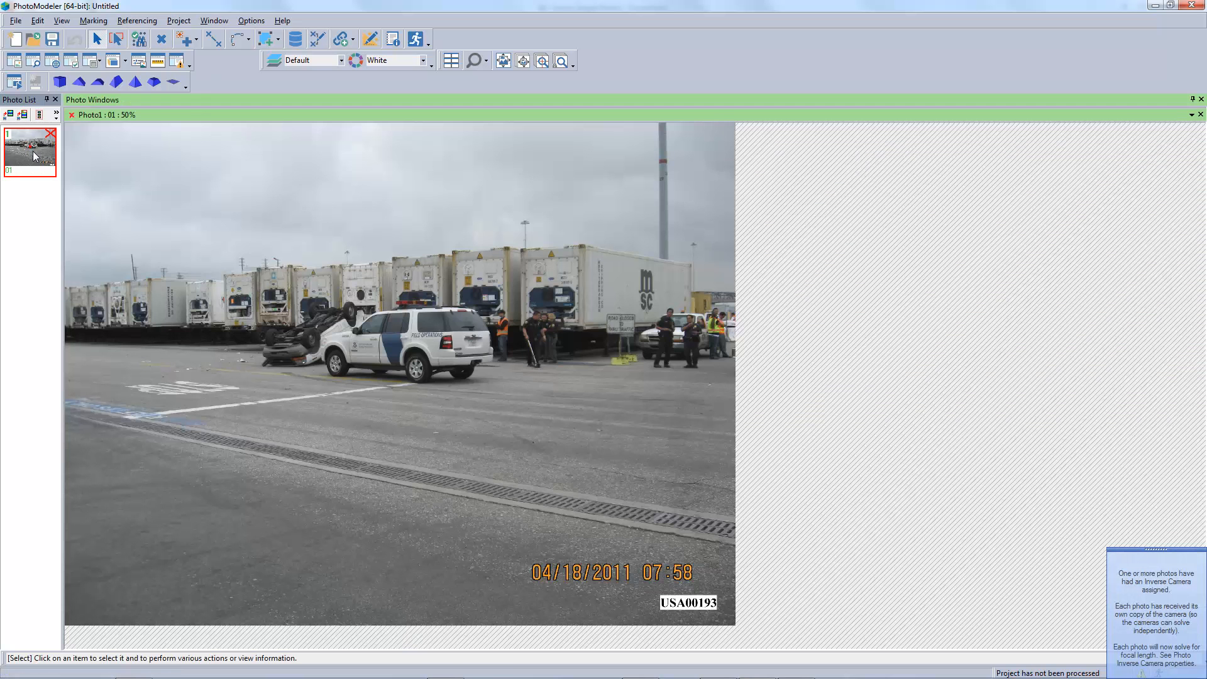
scroll(338, 361, "up", 1)
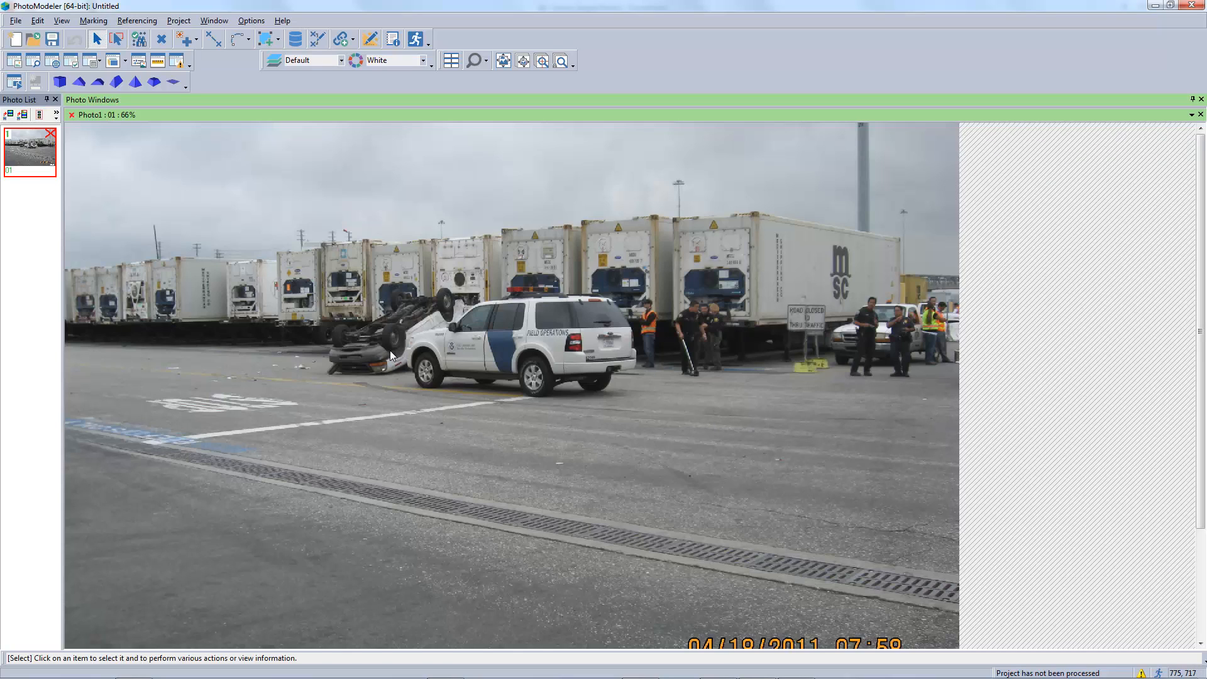
scroll(395, 364, "down", 1)
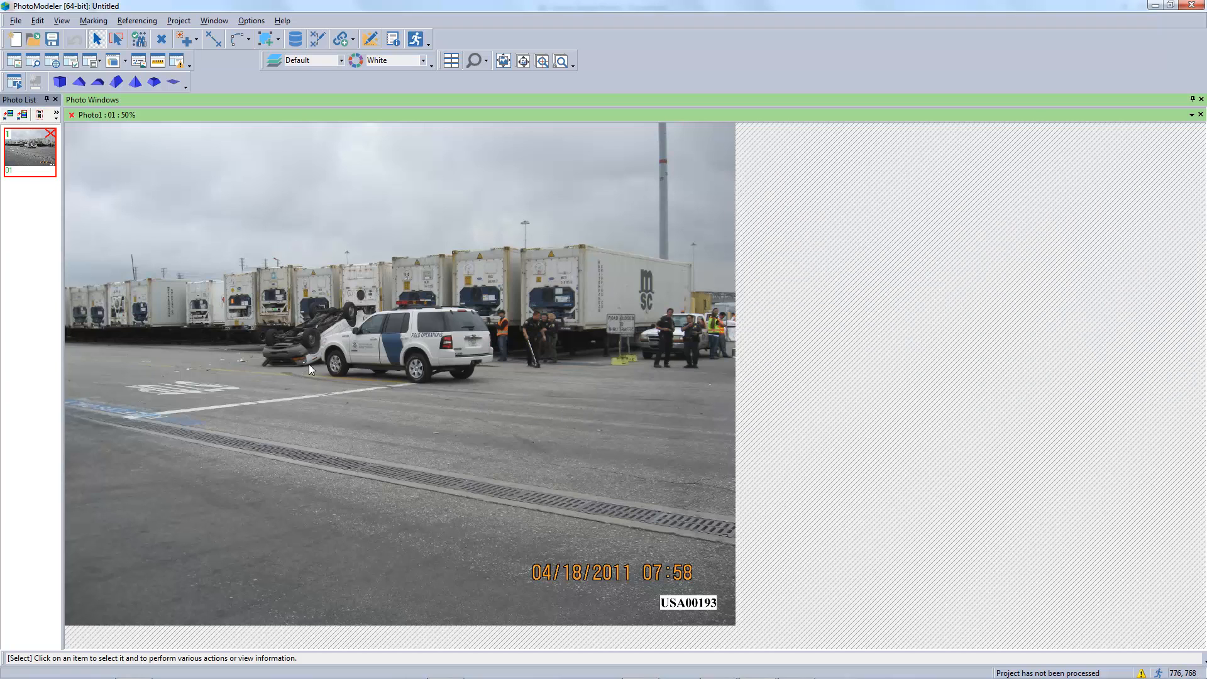
scroll(385, 393, "up", 2)
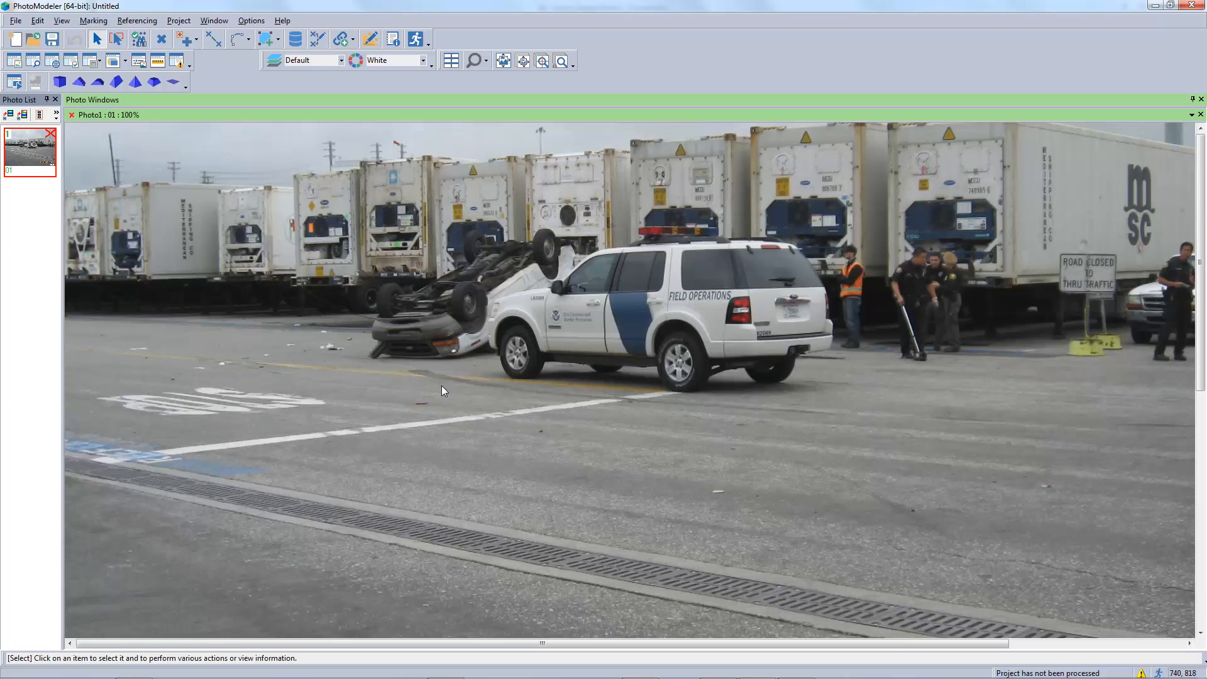
middle_click_drag(771, 420, 523, 415)
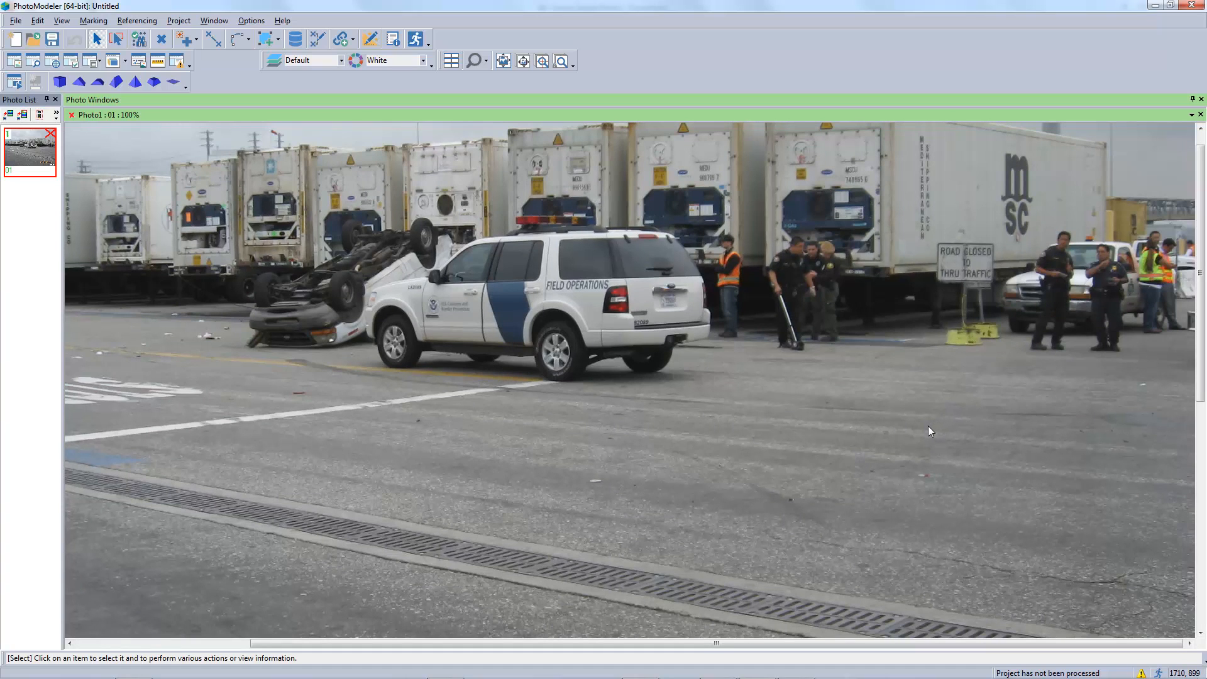
scroll(916, 430, "down", 1)
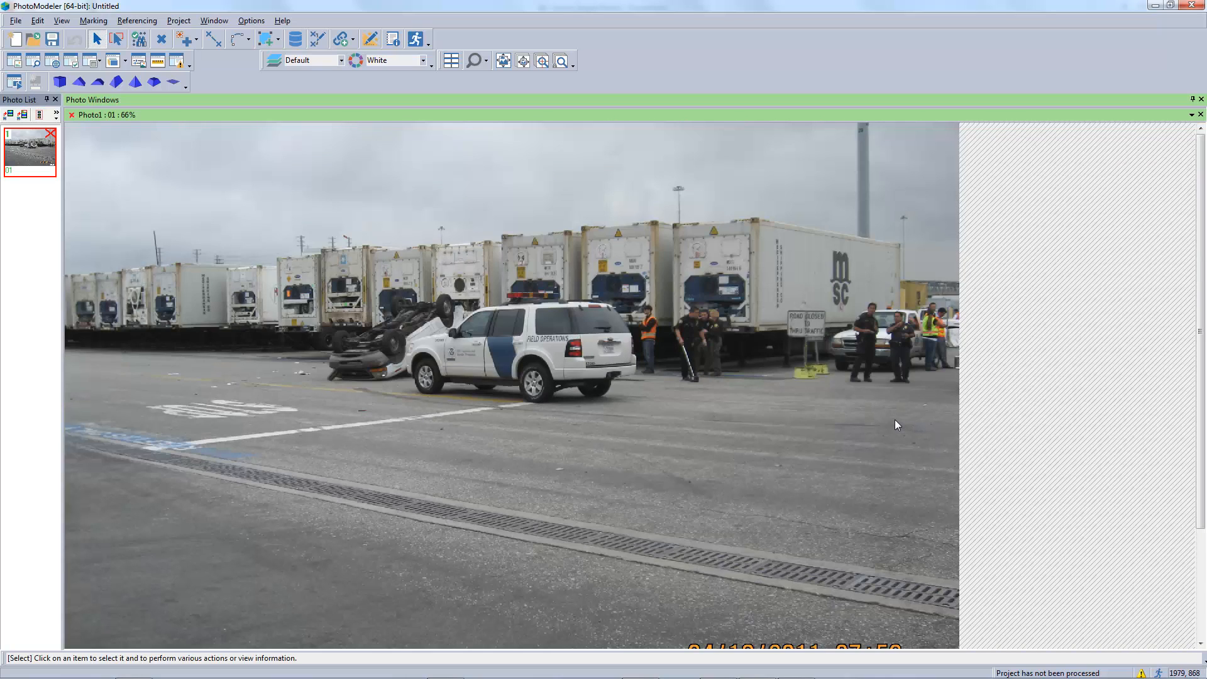
scroll(909, 421, "up", 1)
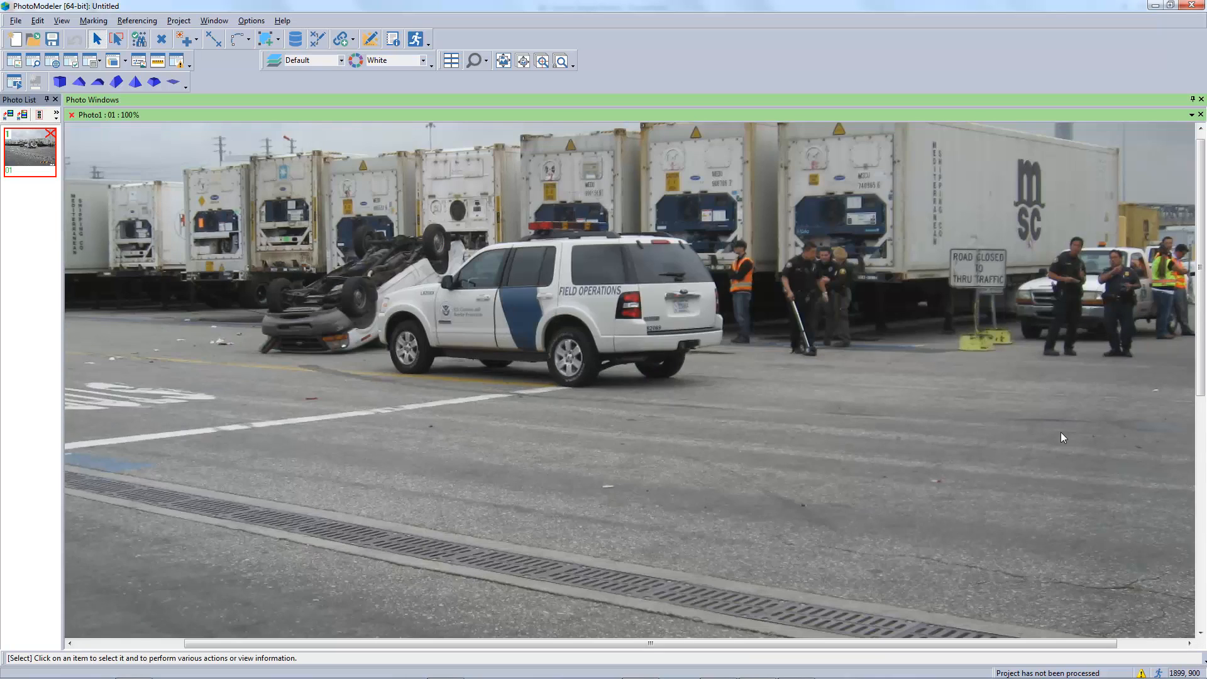
scroll(786, 399, "down", 1)
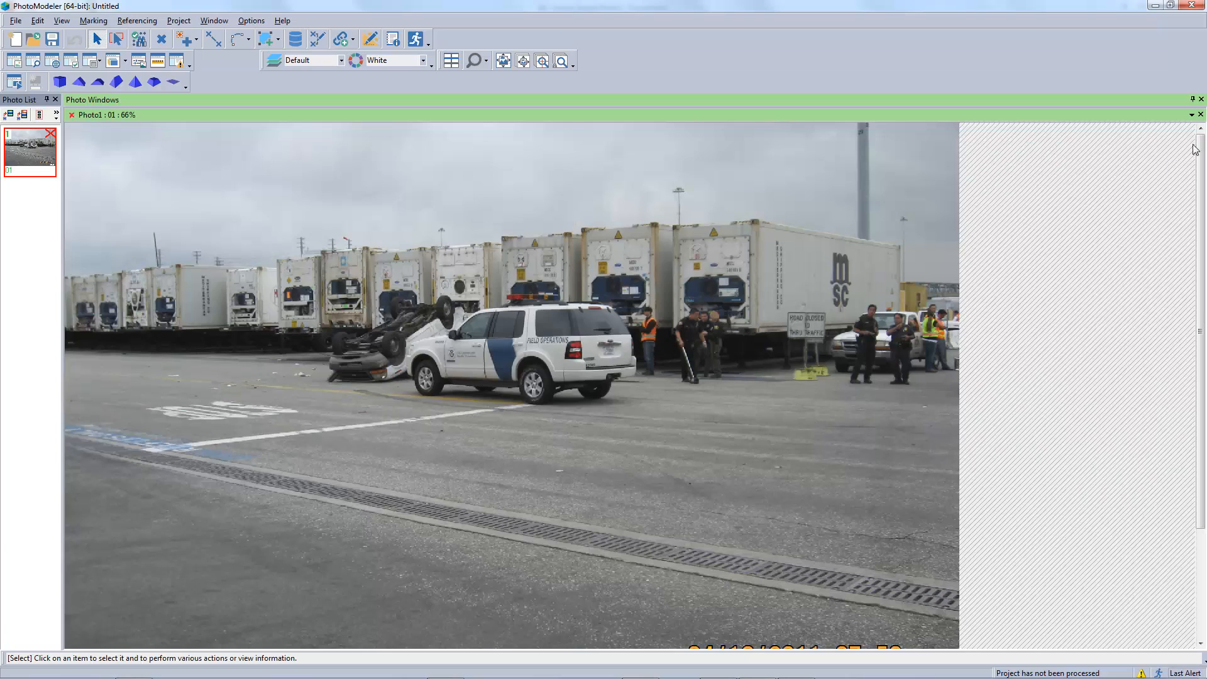
left_click(1201, 115)
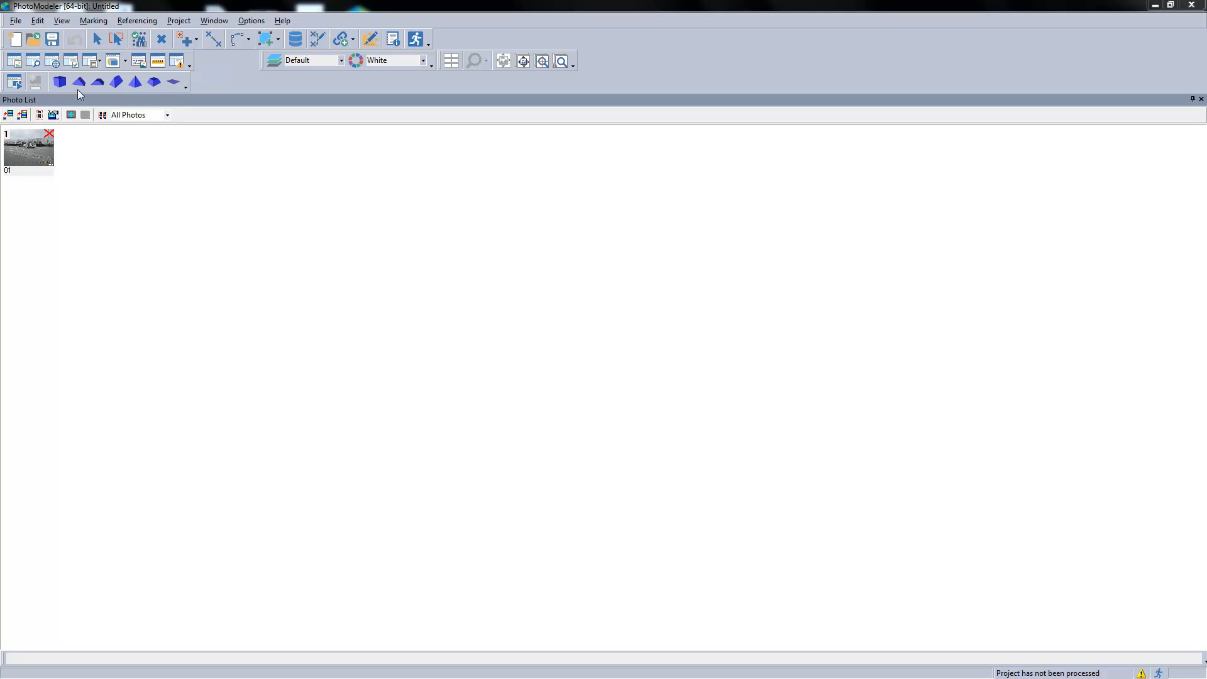
Step: Start adding external geometry that controls the solution, using known X,Y,Z locations from a file (positions only)
left_click(56, 64)
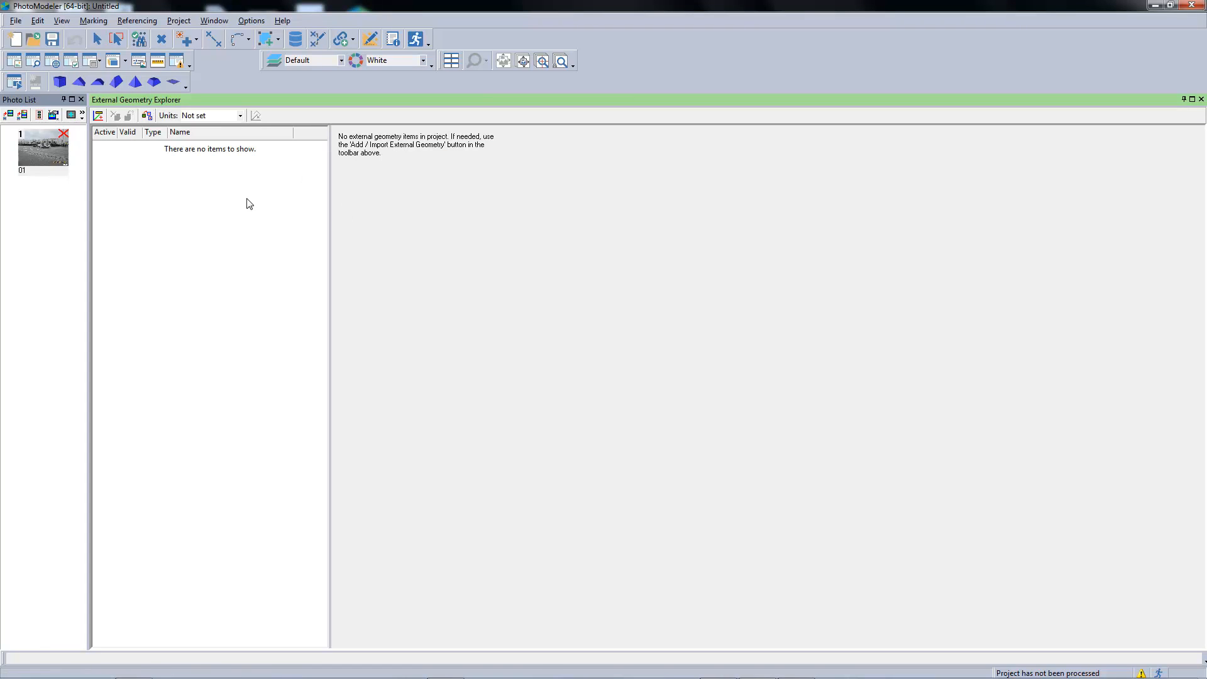
left_click(99, 116)
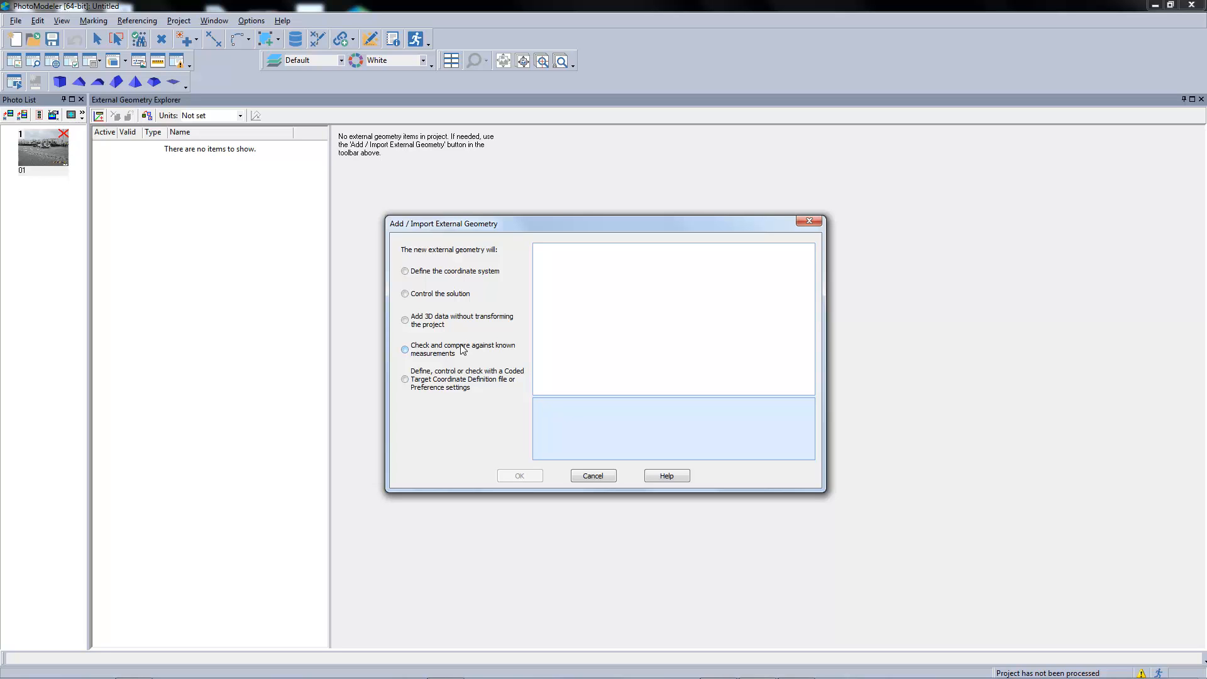
left_click(454, 295)
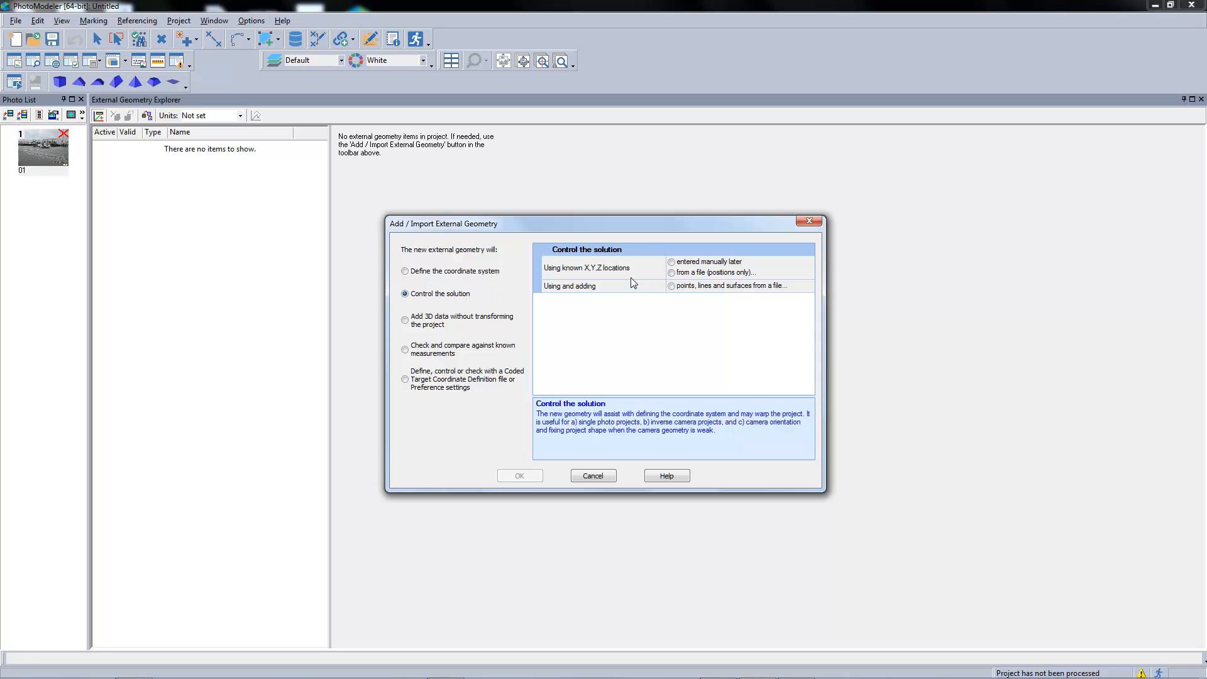
left_click(671, 273)
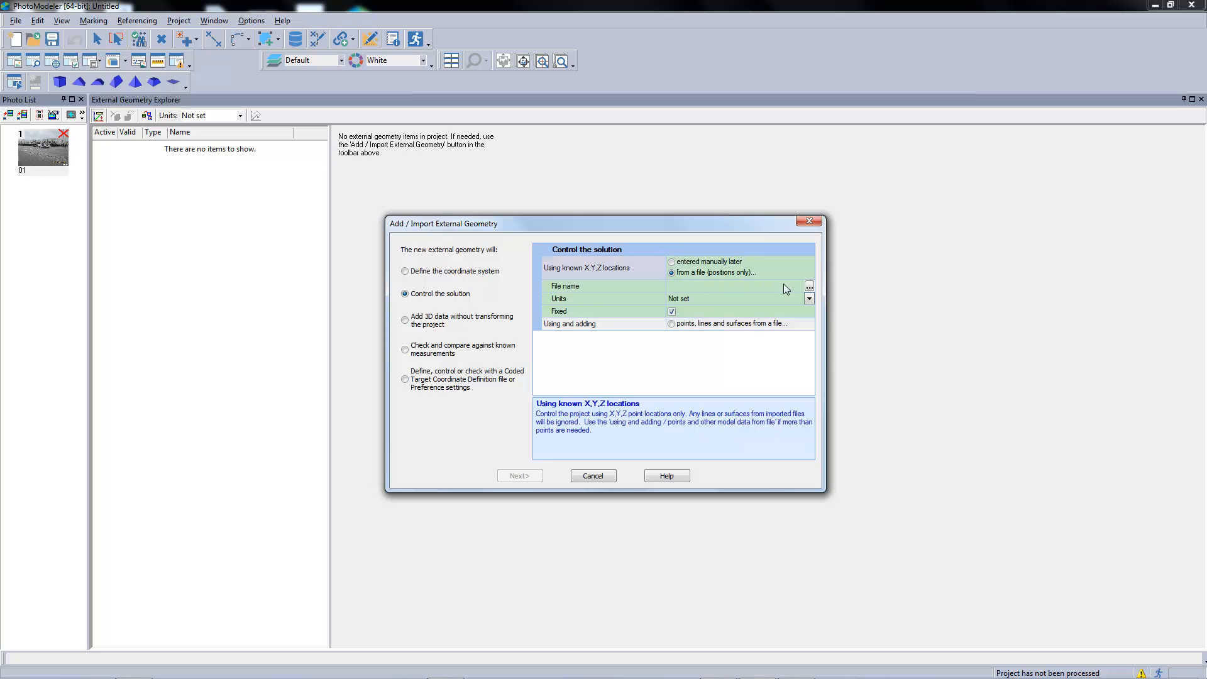
Step: Import the Port Case Control Points DXF file as control geometry with units set to feet
left_click(809, 287)
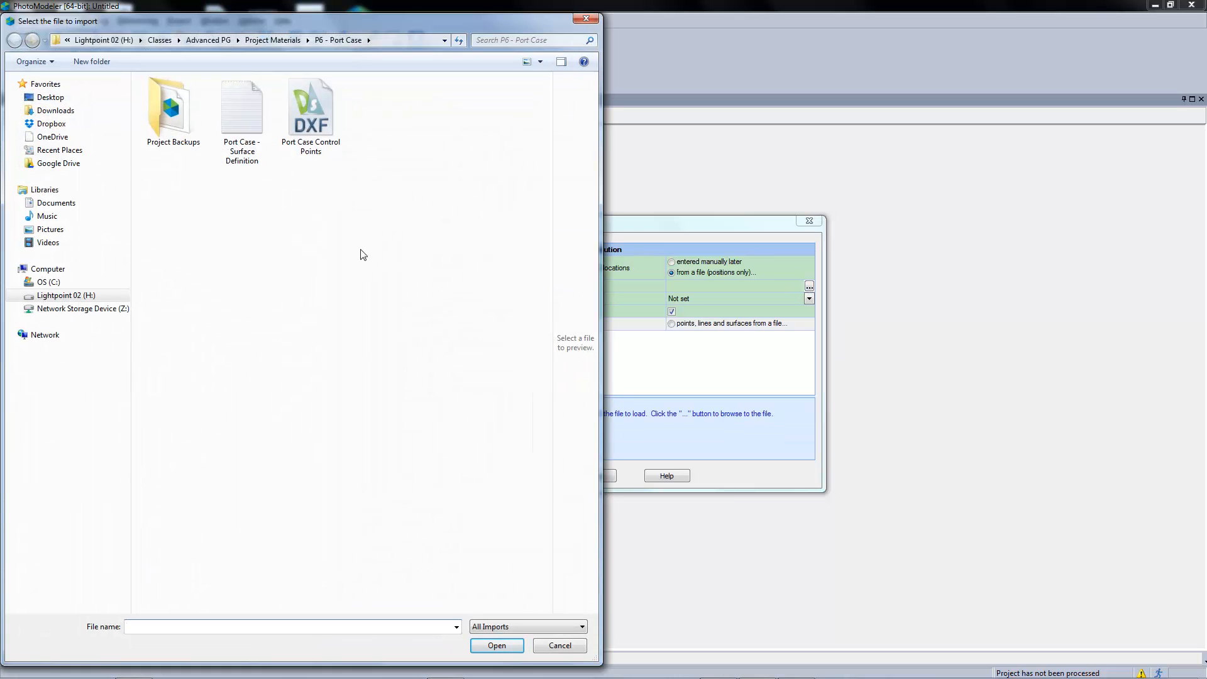
double_click(326, 130)
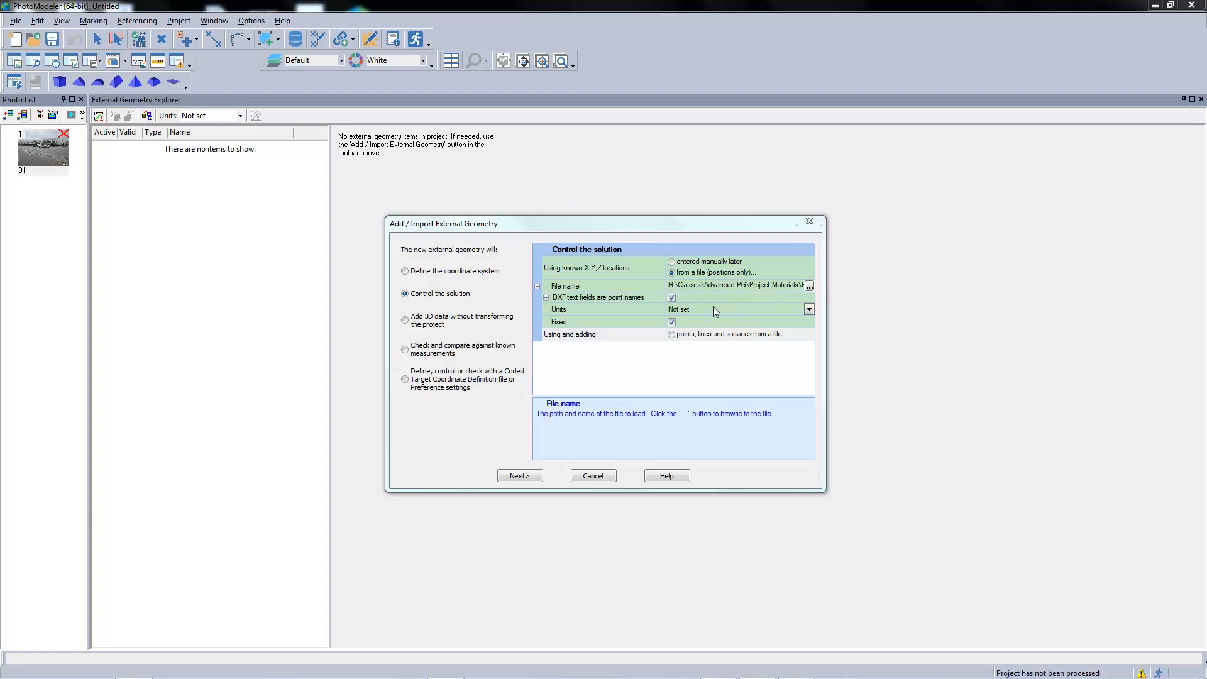
left_click(676, 310)
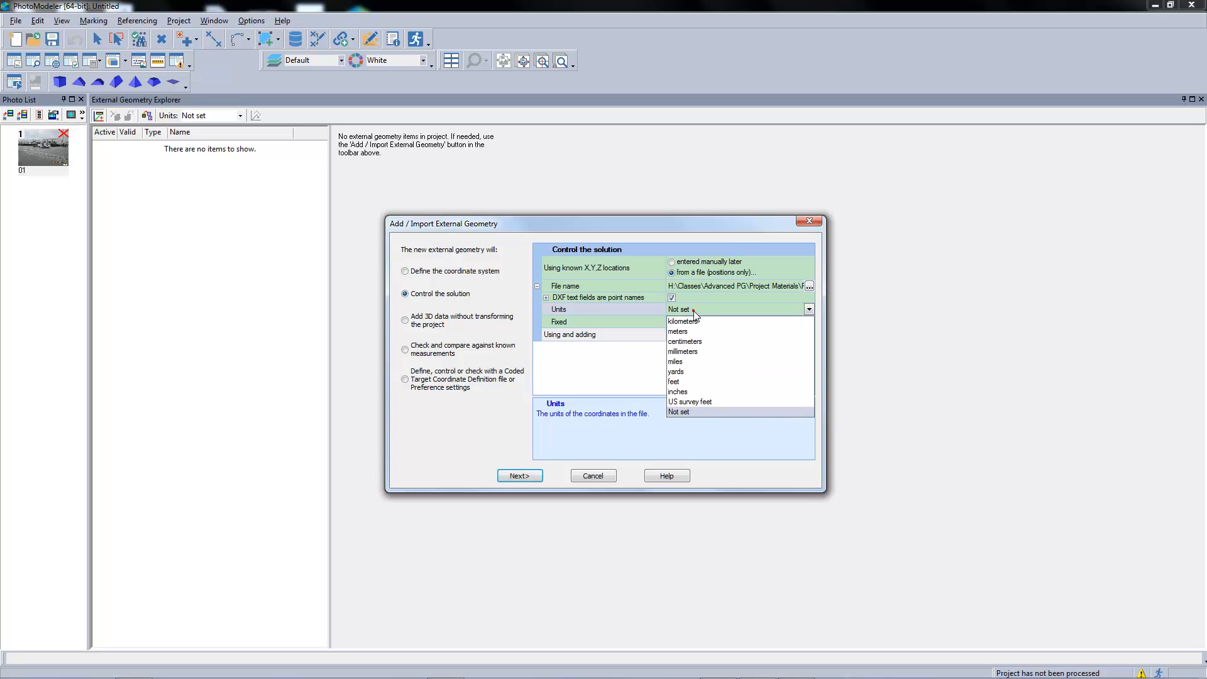
left_click(684, 383)
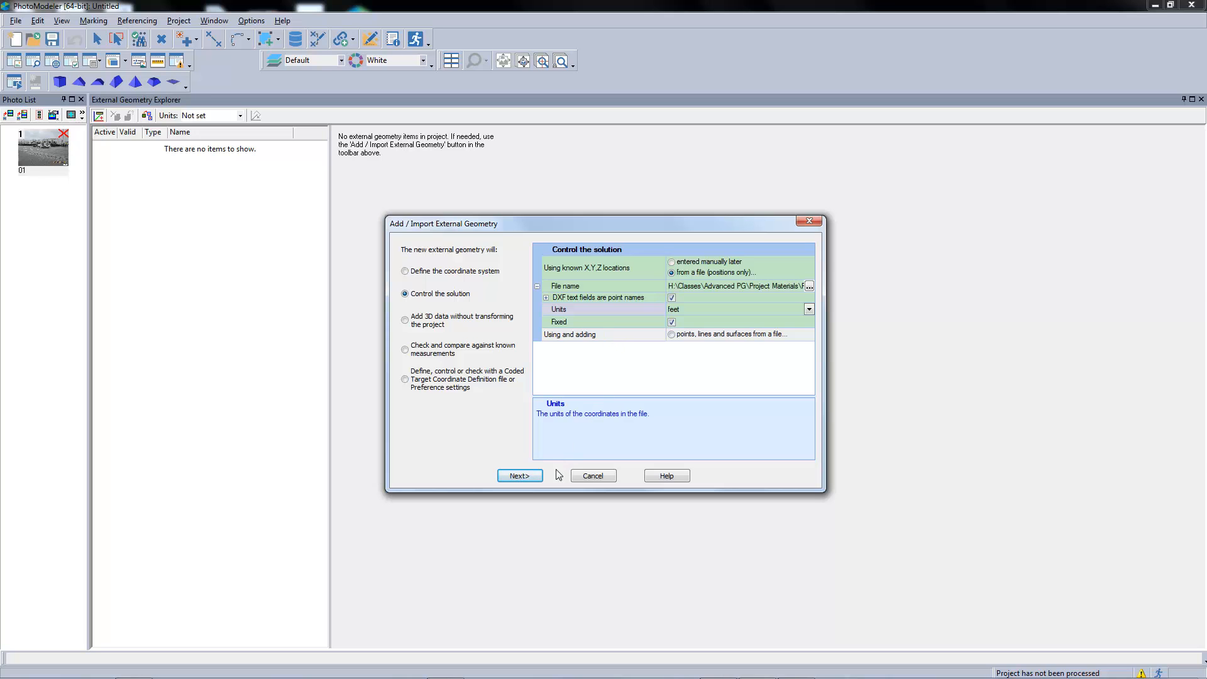
left_click(531, 478)
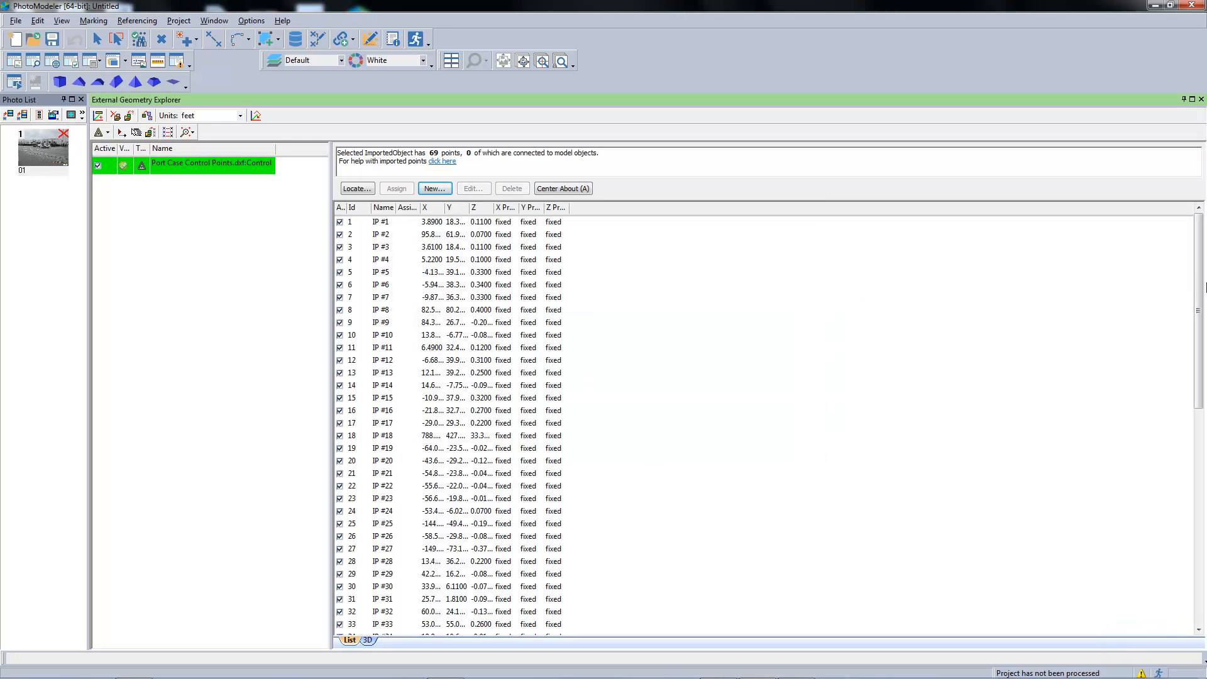
Step: Look through the imported control points and open photo 01 alongside their list
mouse_move(1199, 276)
left_mouse_down()
mouse_move(1206, 480)
mouse_move(1205, 259)
left_mouse_up()
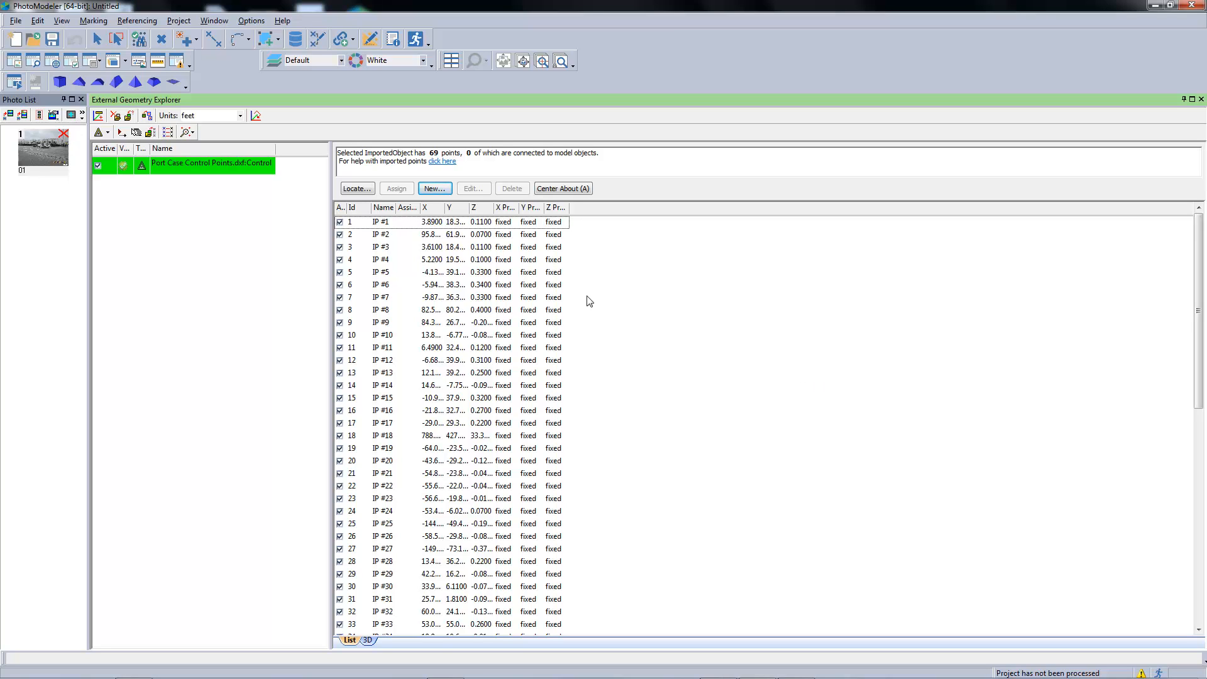
double_click(43, 161)
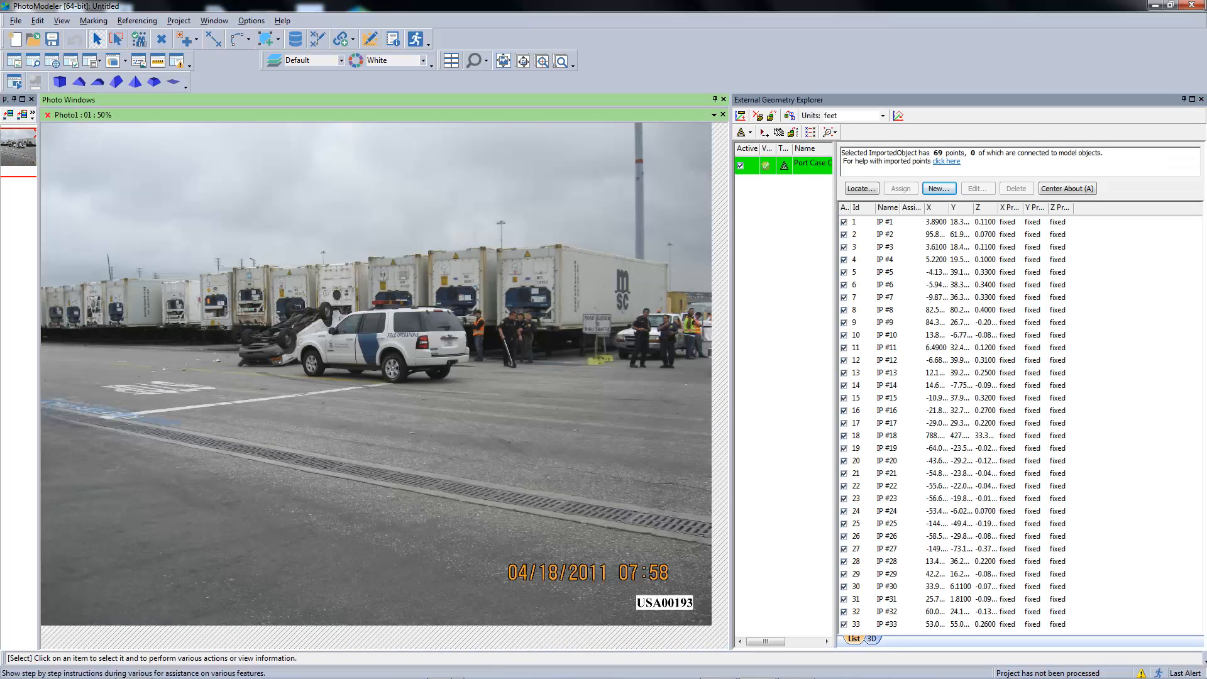
Step: Switch to ACDSee, view the 01-Labels image to check the control point locations, and return to PhotoModeler
mouse_move(412, 677)
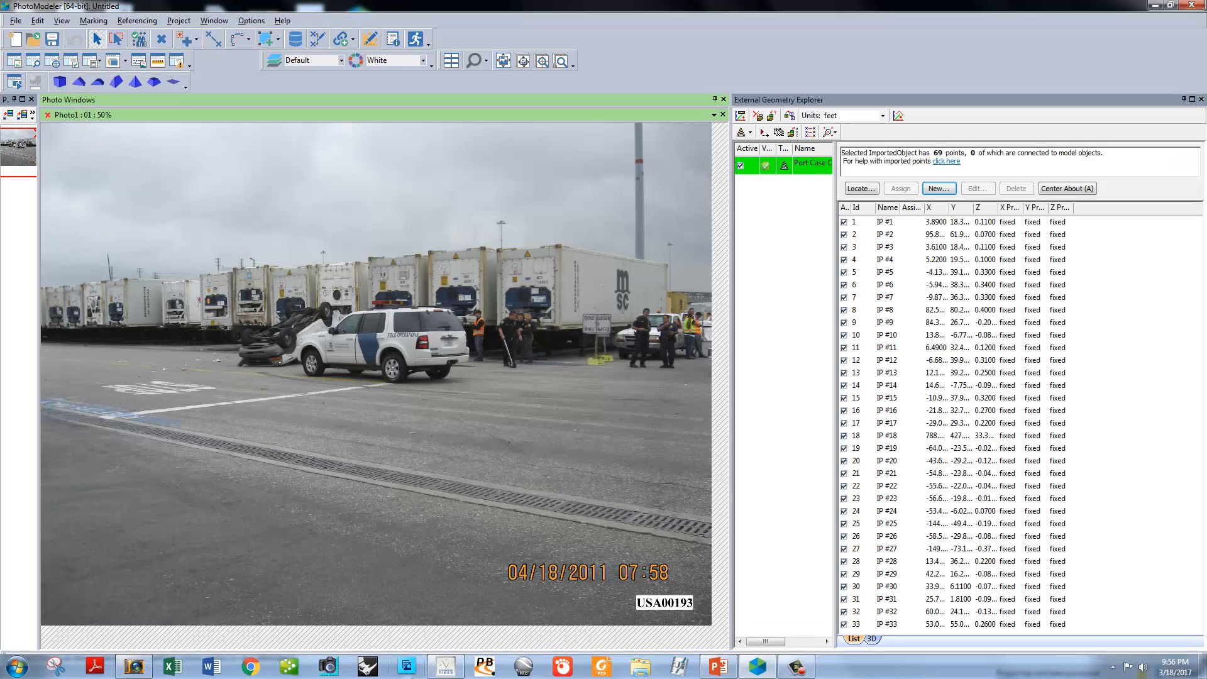
left_click(134, 667)
double_click(534, 198)
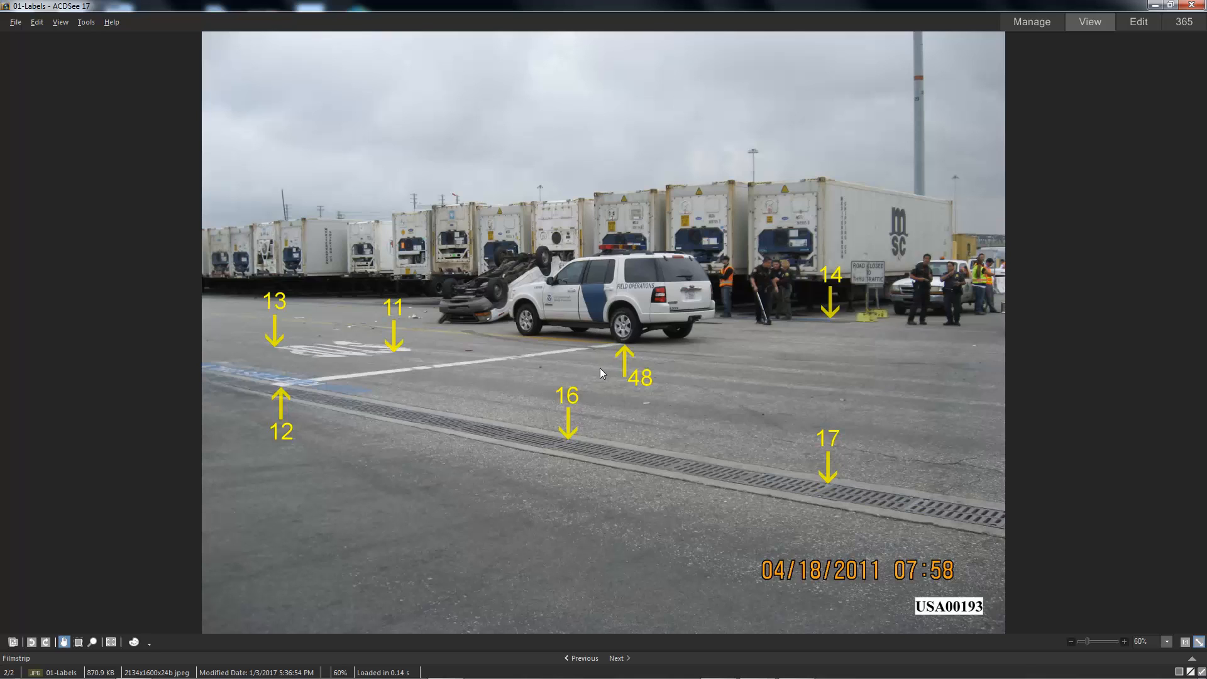
double_click(606, 395)
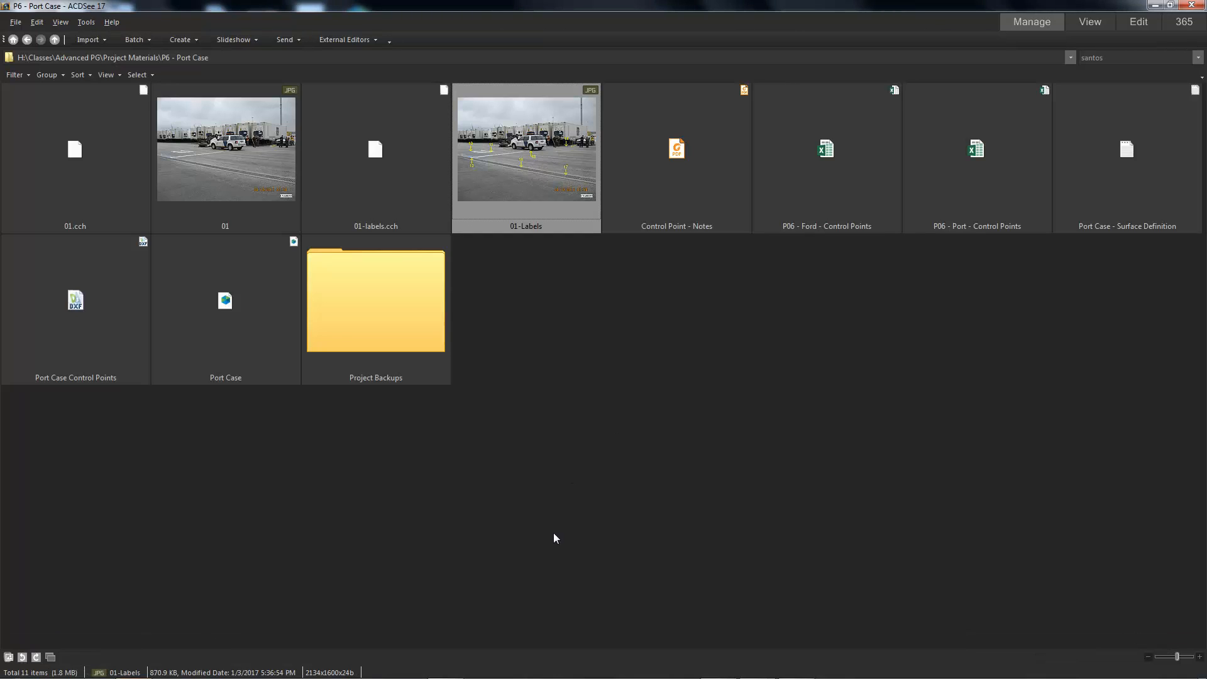
left_click(757, 670)
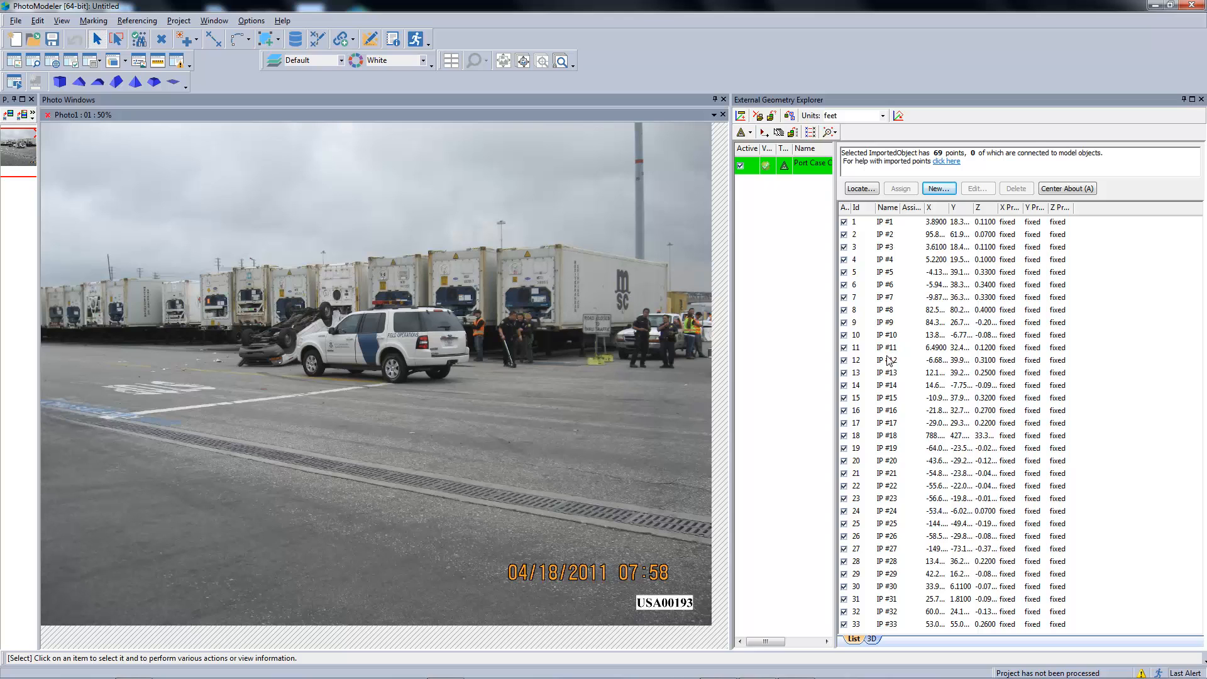
Step: In control point marking mode, mark imported point 11 at the lower corner of the painted pavement lettering nearest the vehicles
left_click(212, 410)
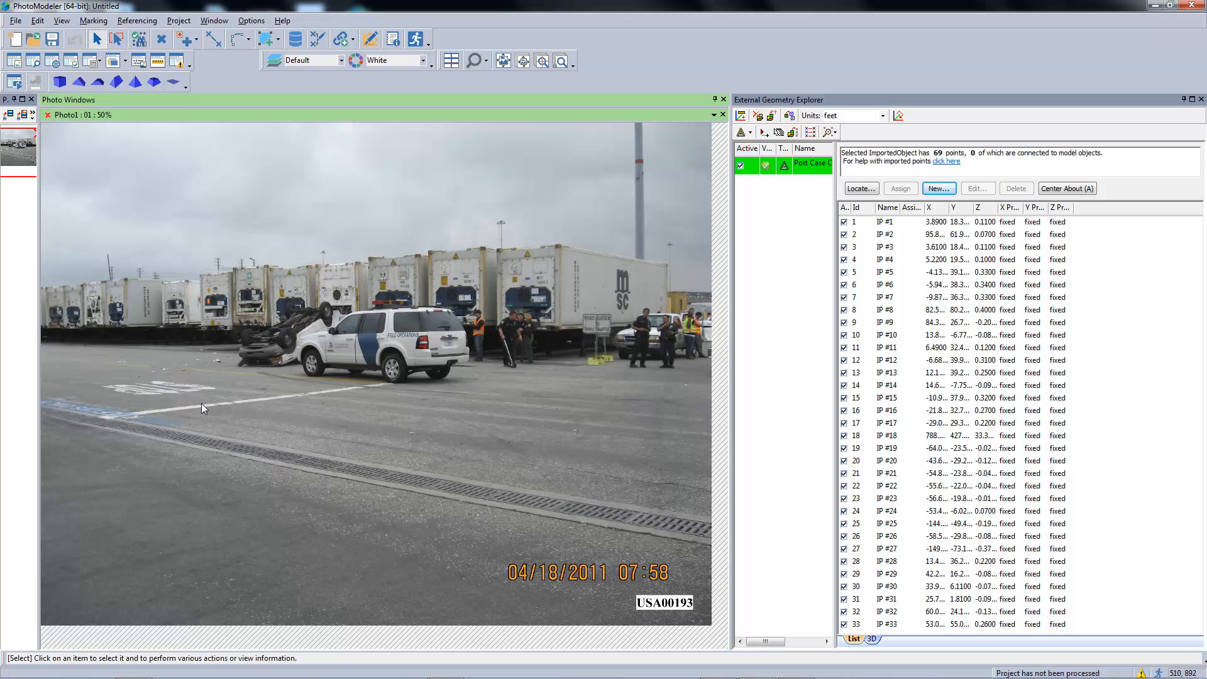
scroll(202, 406, "up", 2)
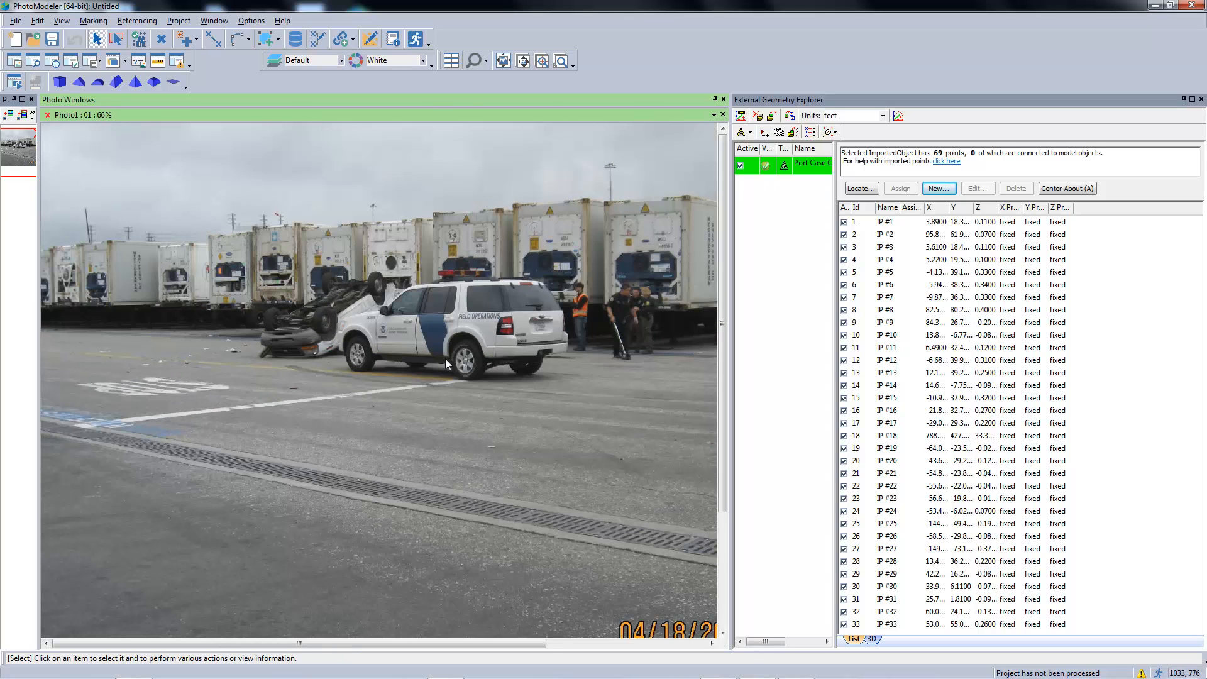
left_click(864, 348)
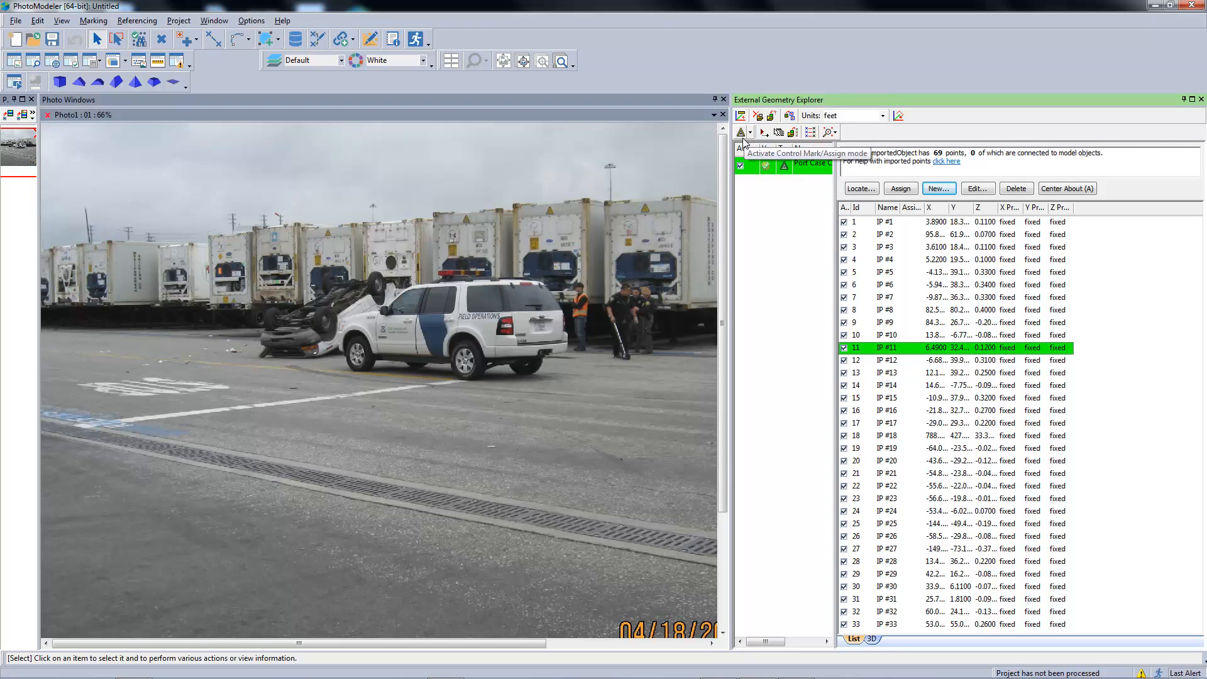
left_click(741, 134)
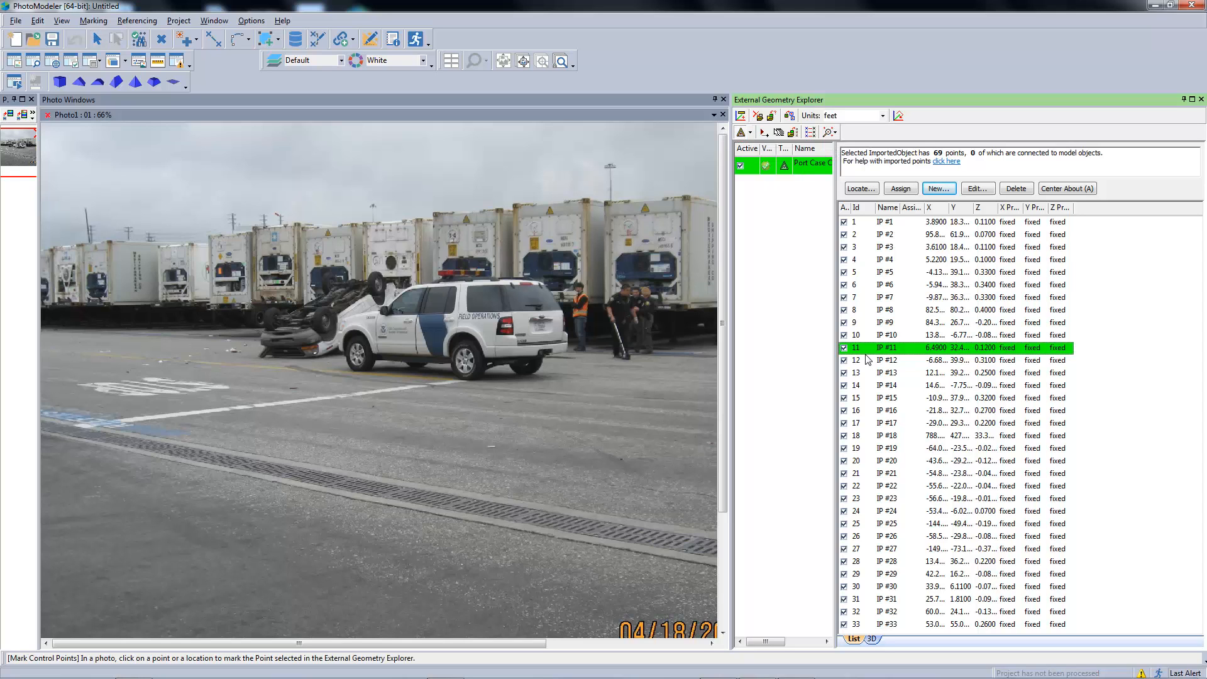
scroll(225, 409, "up", 3)
scroll(225, 408, "up", 1)
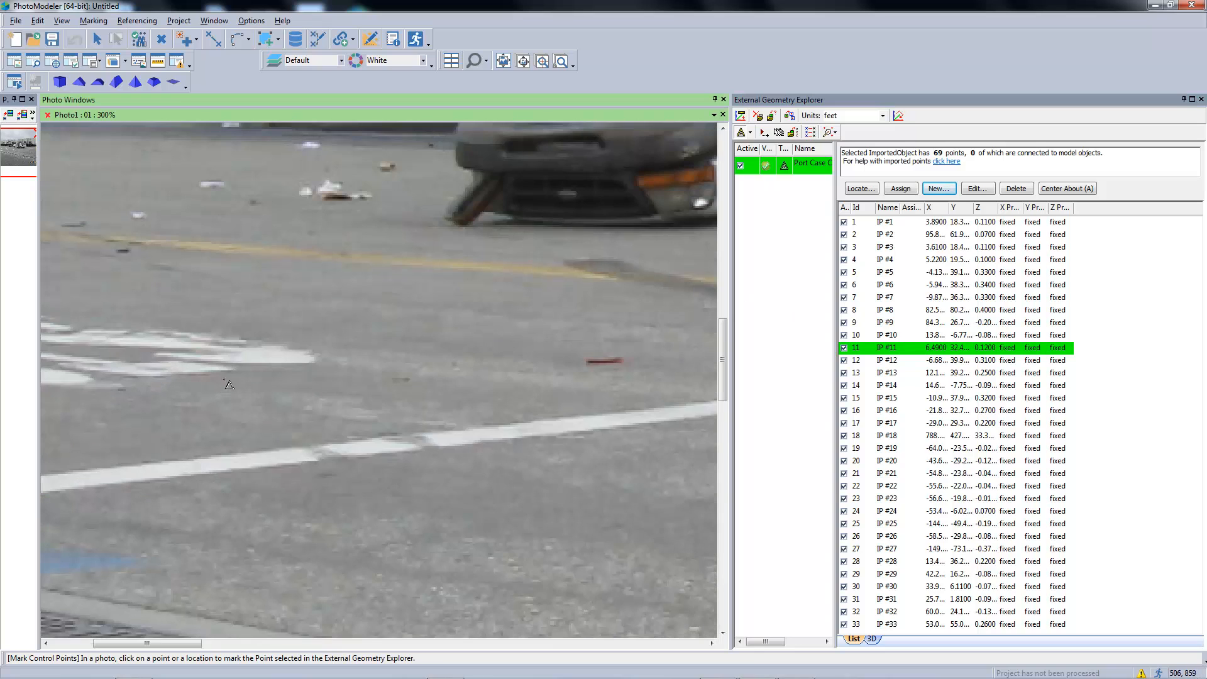
left_click(230, 367)
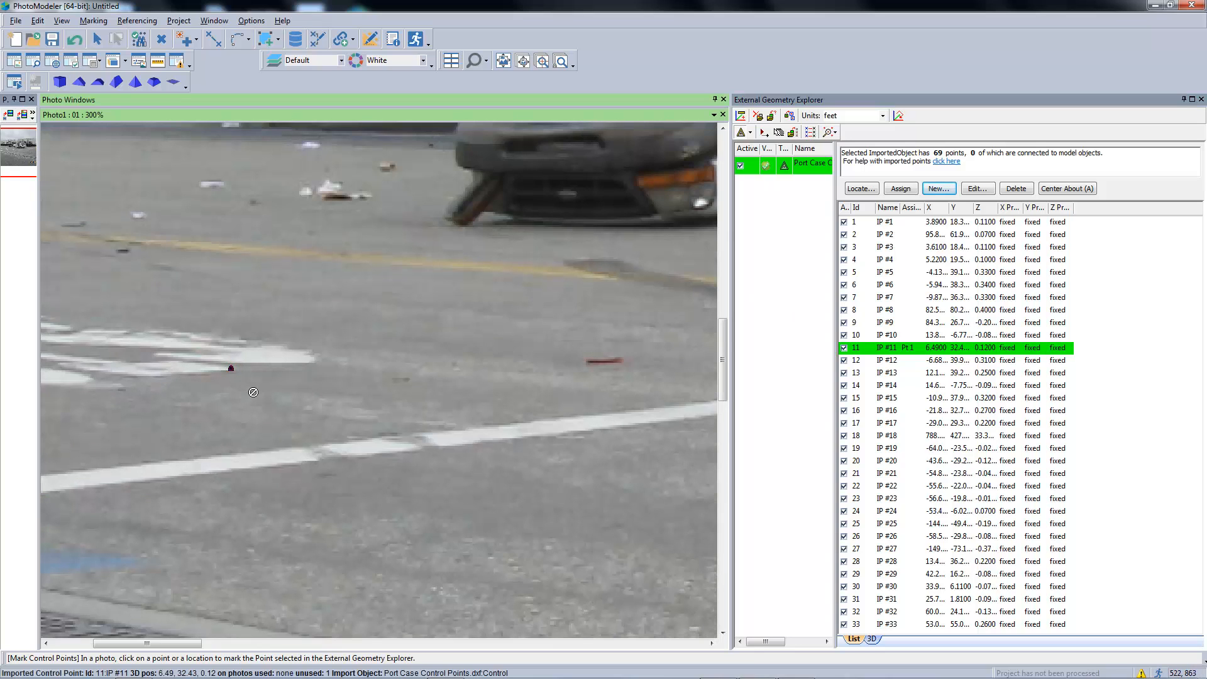
scroll(252, 393, "down", 1)
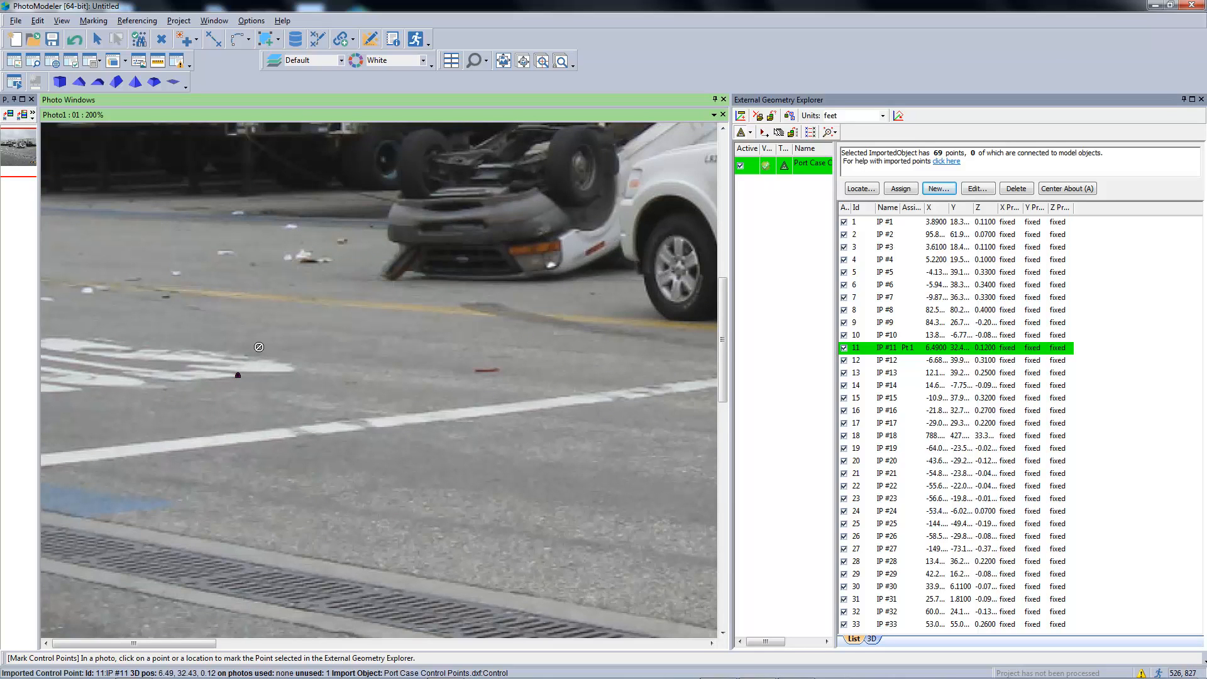
scroll(259, 348, "down", 1)
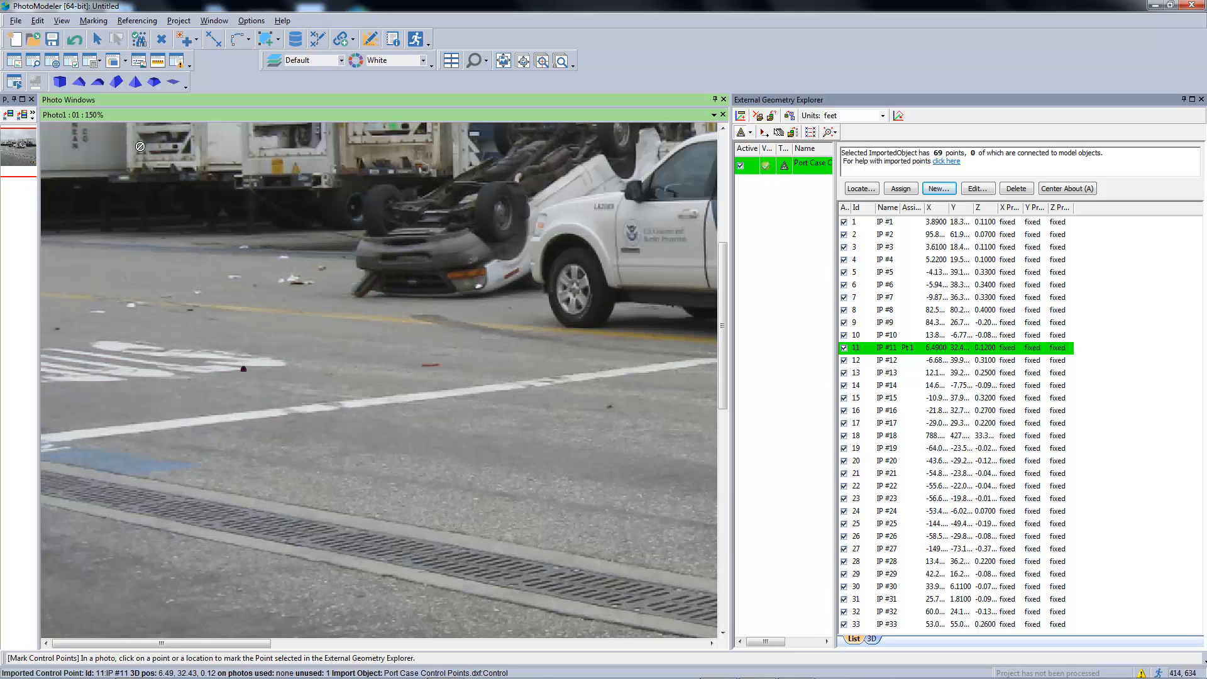
Step: Turn on point IDs, residuals and target areas in the photo visibility settings, then leave control point marking mode
left_click(62, 21)
left_click(97, 49)
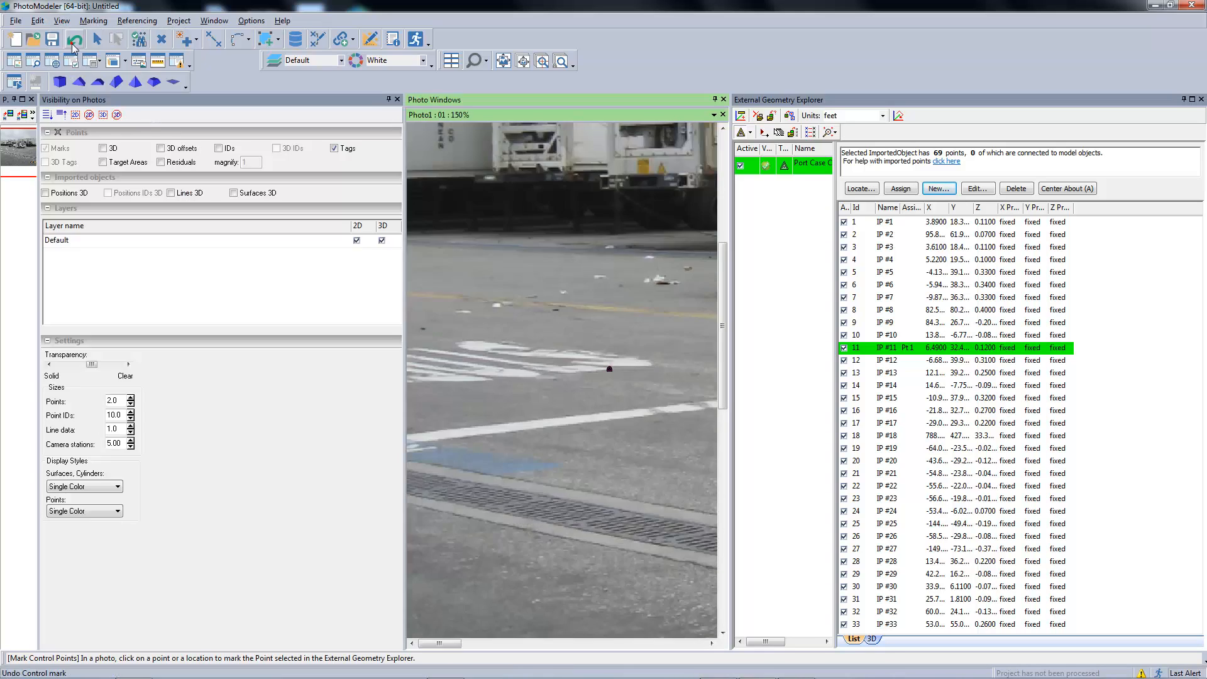
left_click(219, 149)
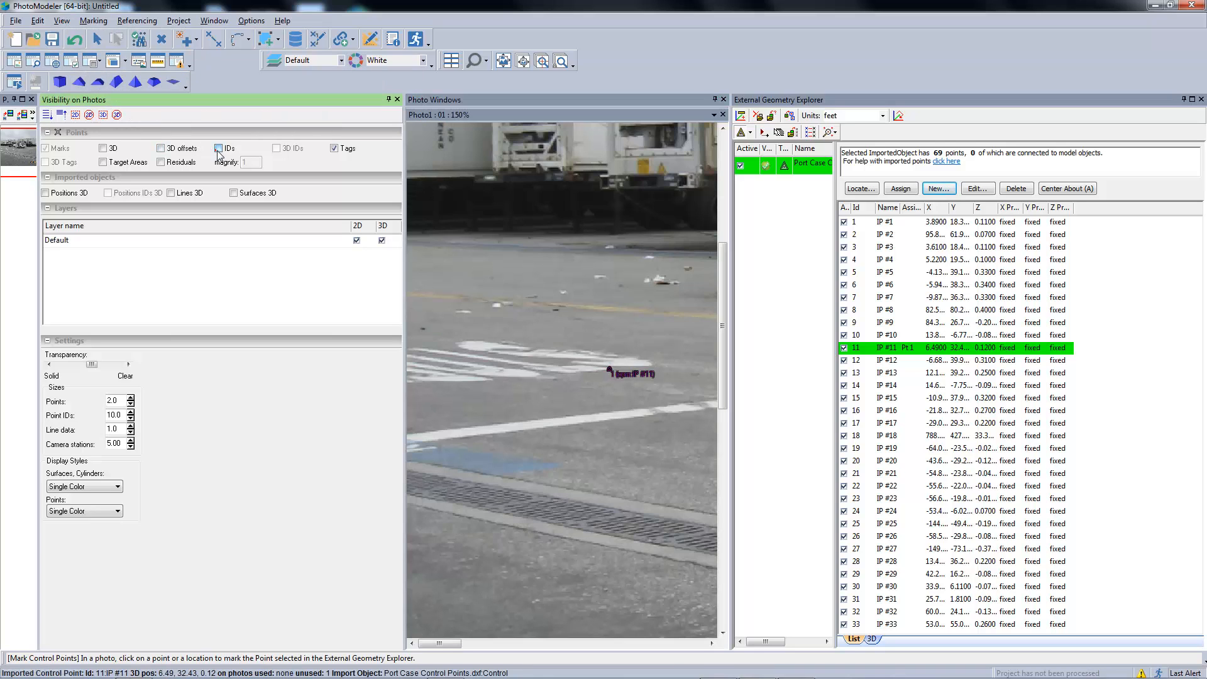
left_click(180, 165)
left_click(126, 163)
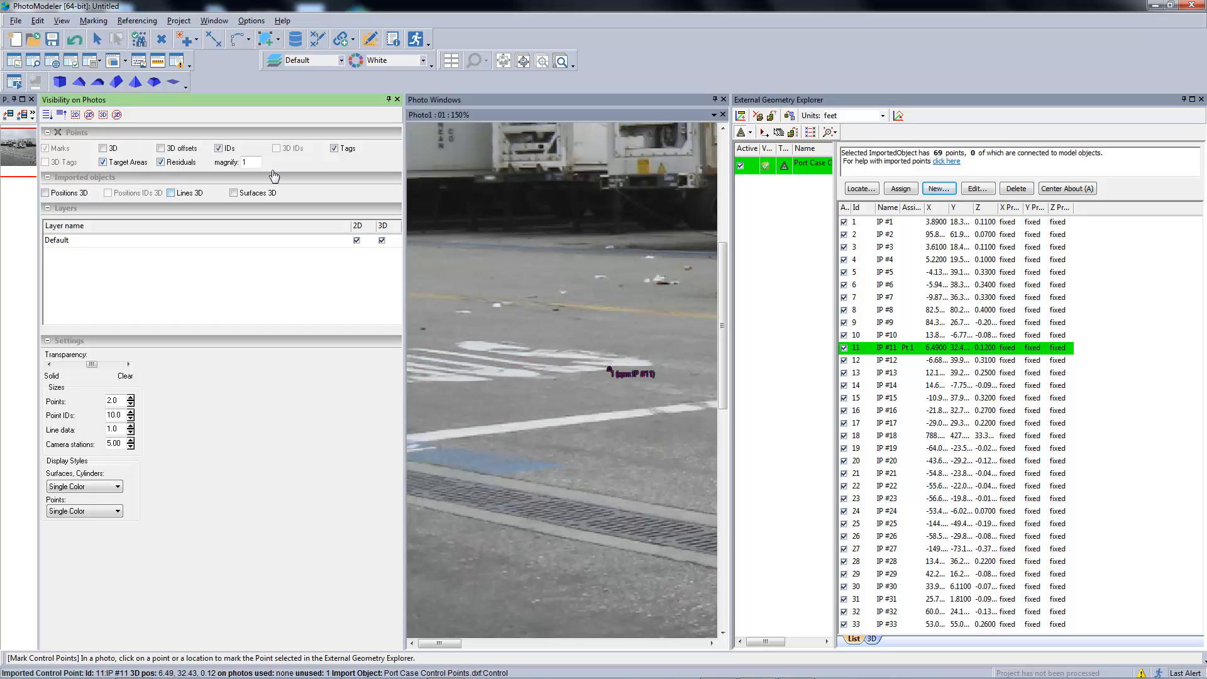
left_click(397, 99)
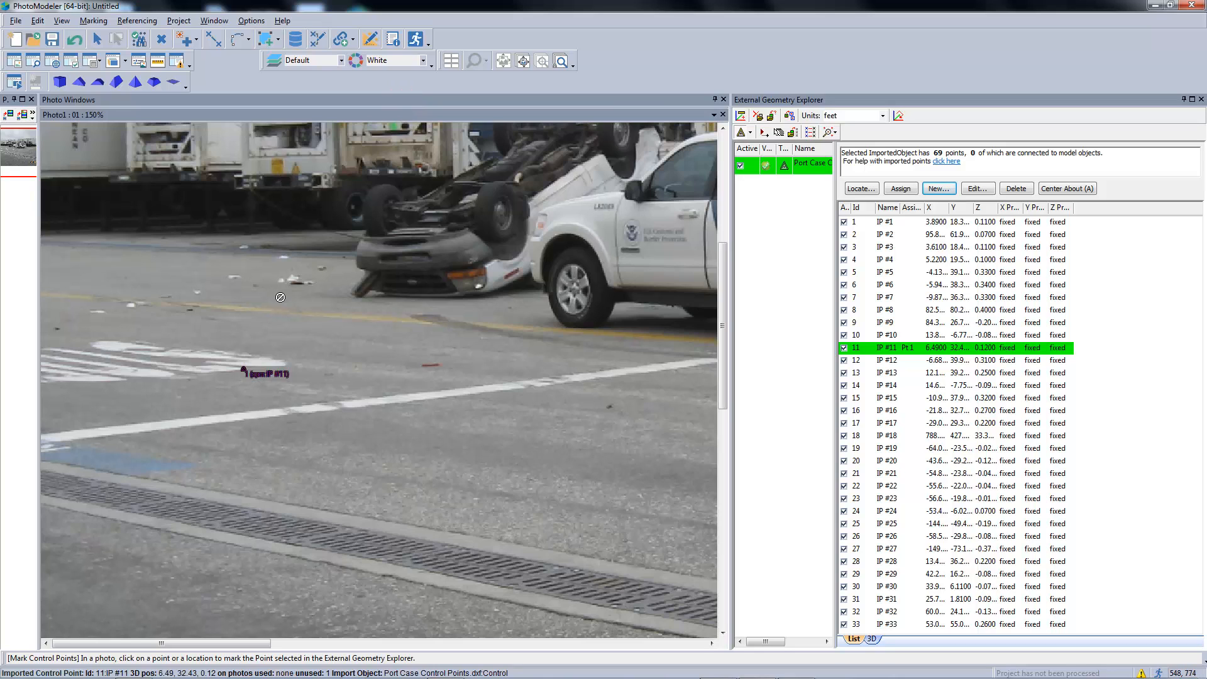
key("Escape")
Step: Mark imported control point 12 at the corner of the white paint beside the drain grate, below the blue lettering
scroll(251, 361, "up", 3)
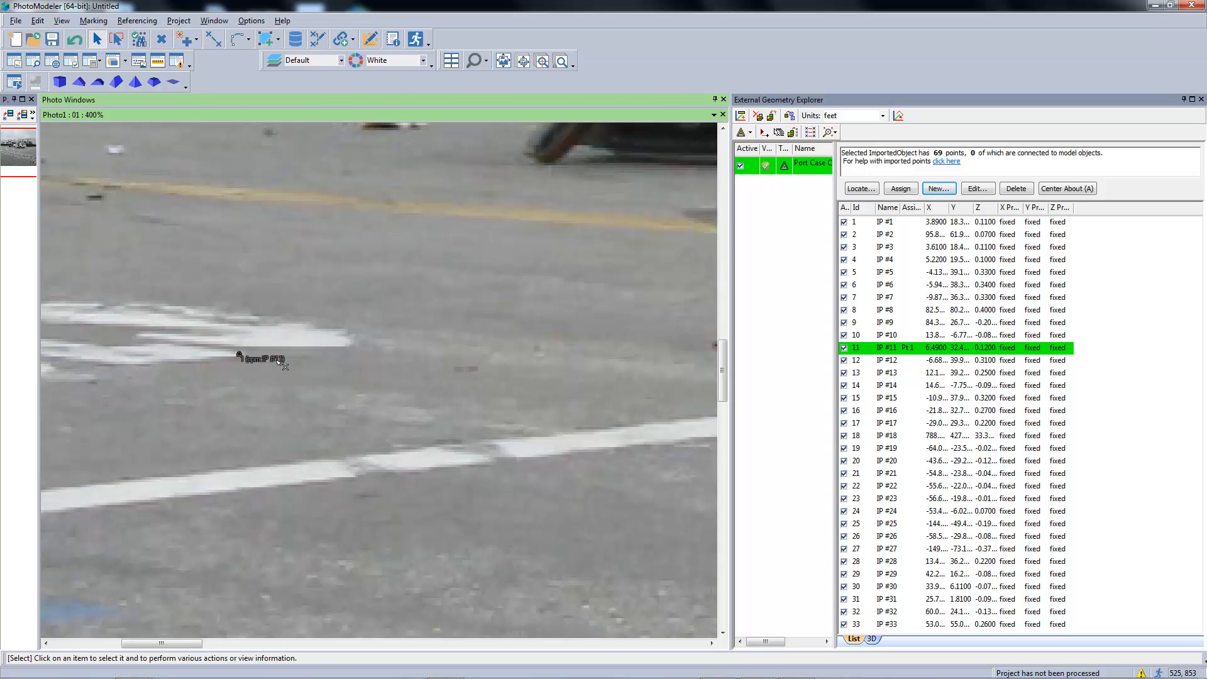
scroll(289, 355, "down", 5)
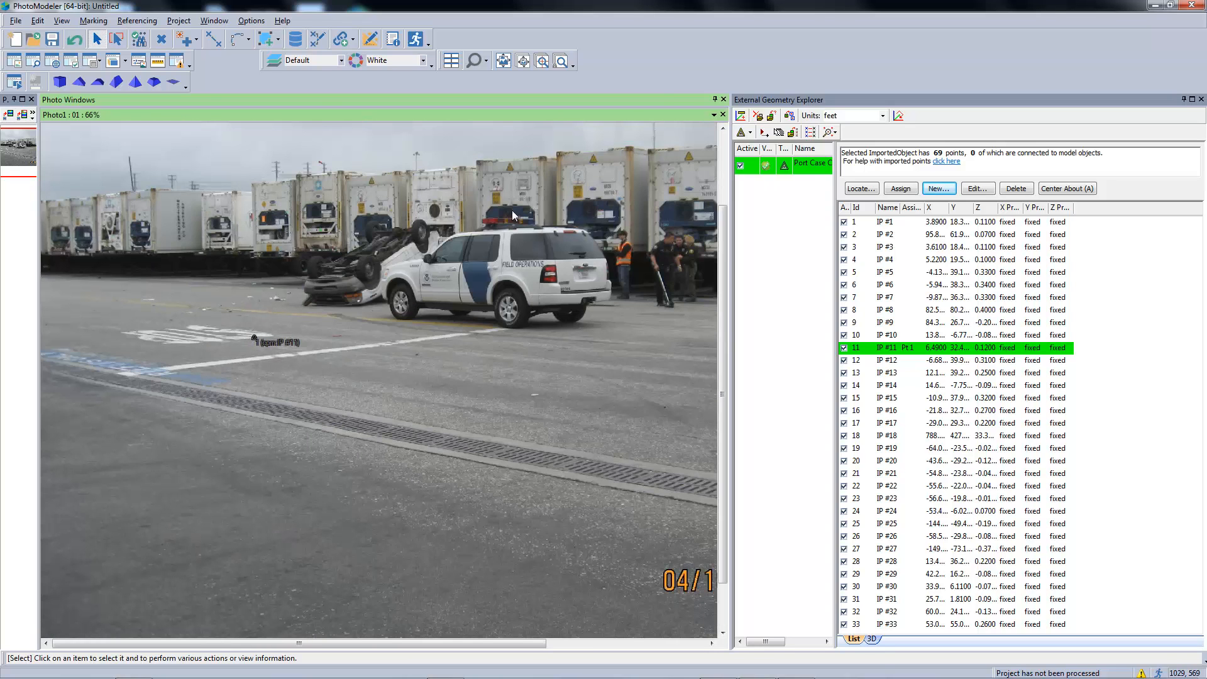
left_click(741, 132)
left_click(884, 359)
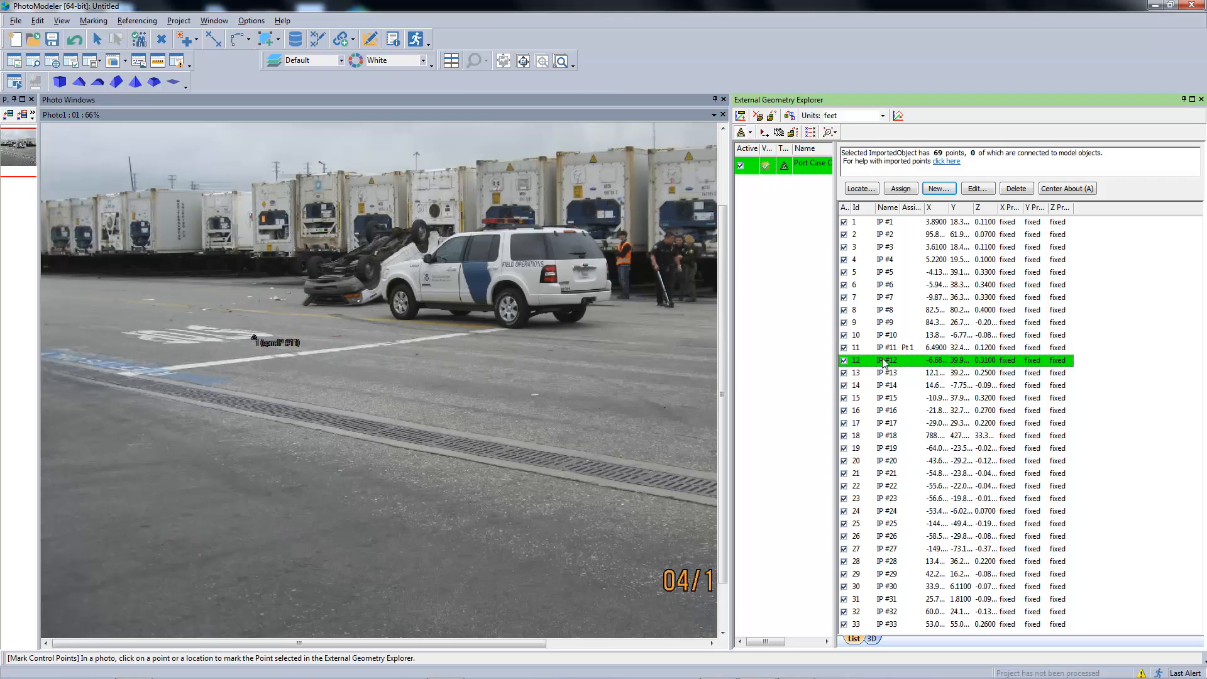
scroll(151, 360, "up", 4)
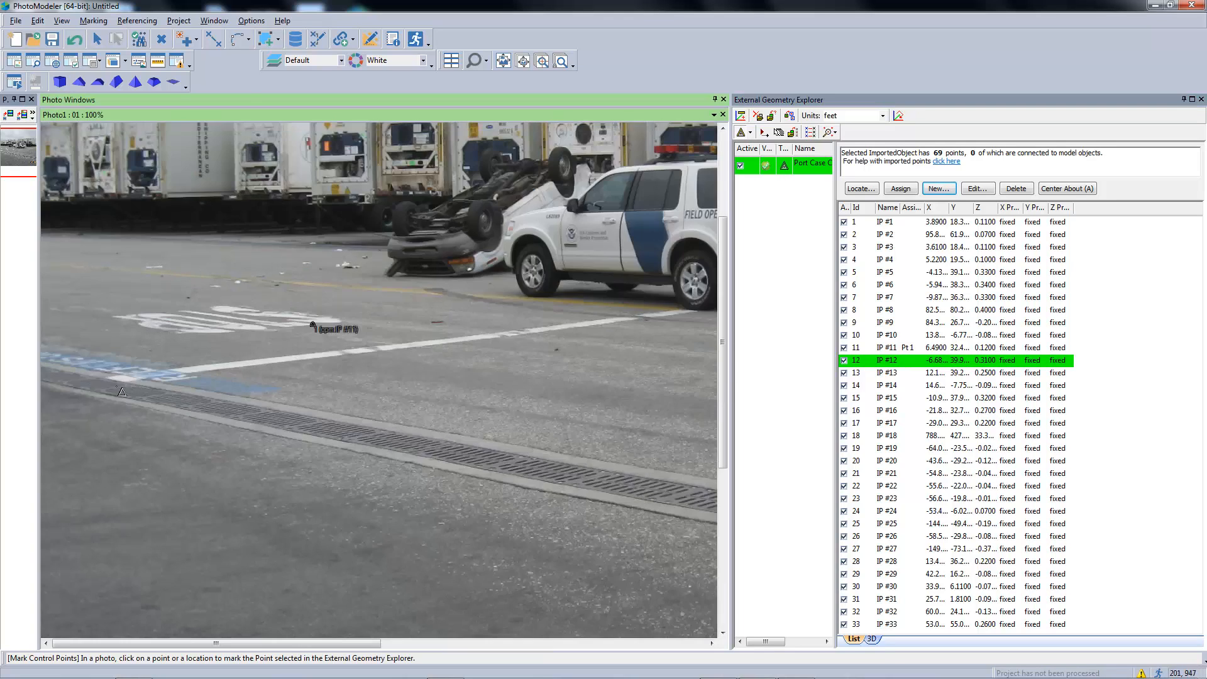
left_click(160, 350)
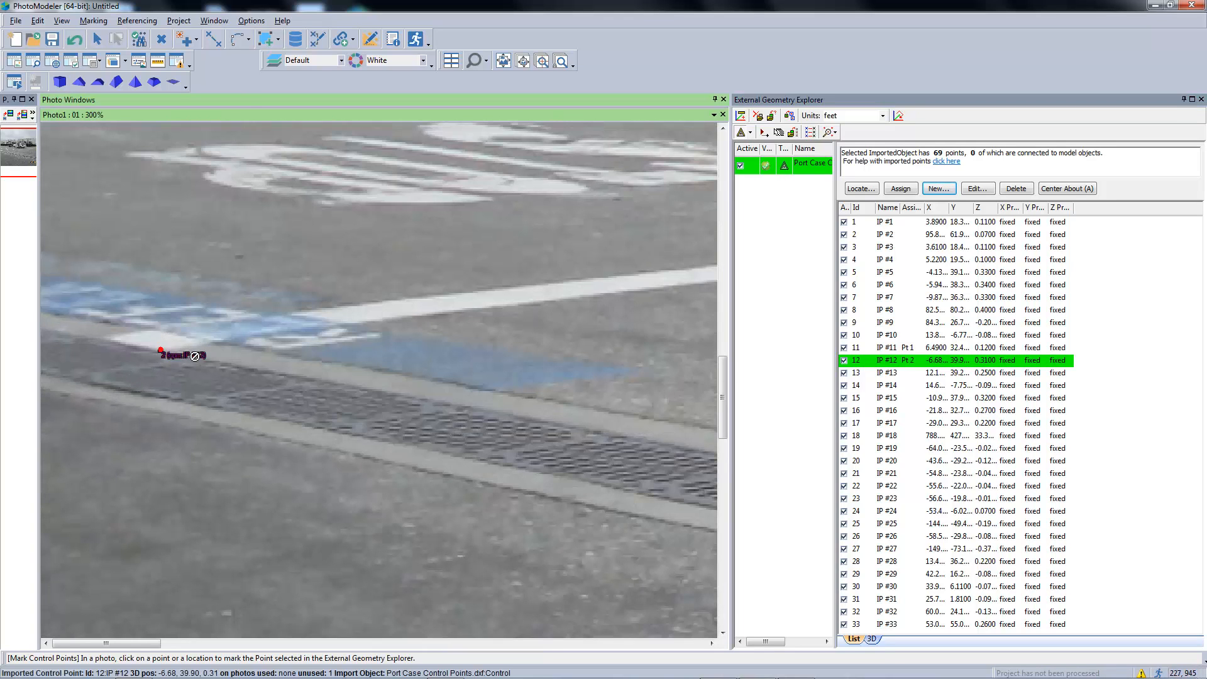
Step: Mark imported control point 13 at the outermost tip of the white pavement lettering, on the end farthest from the vehicles
left_click(880, 372)
scroll(229, 264, "down", 2)
scroll(165, 202, "up", 1)
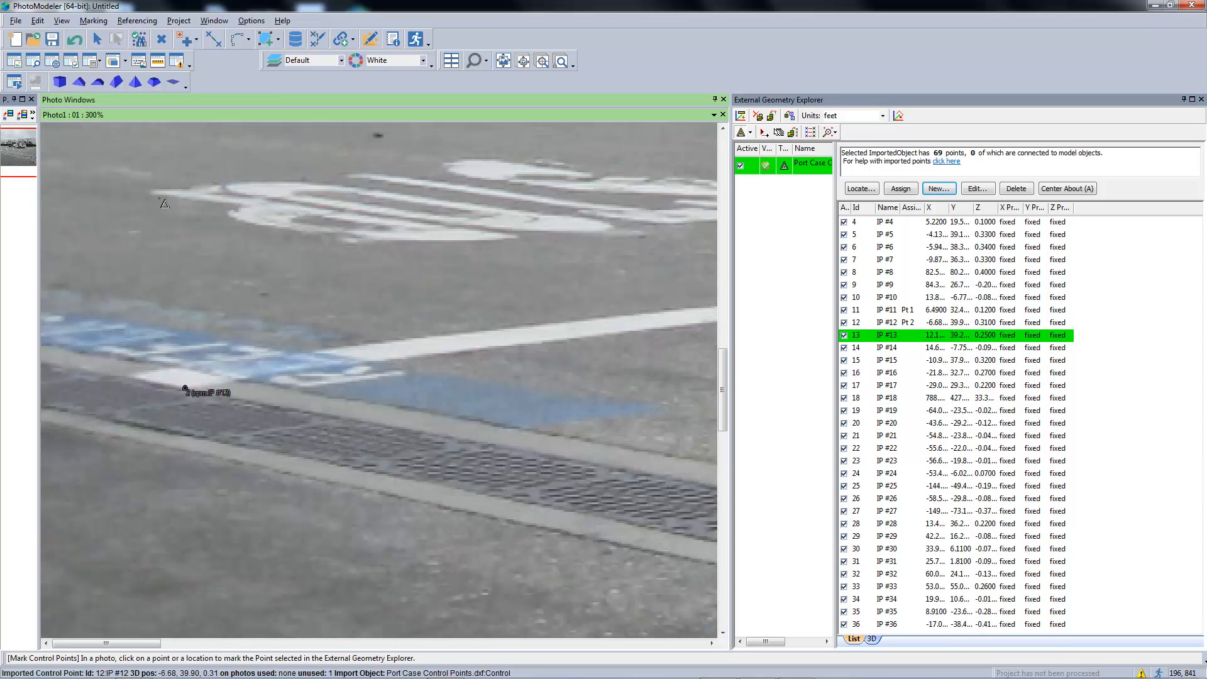
scroll(147, 201, "up", 1)
left_click(163, 196)
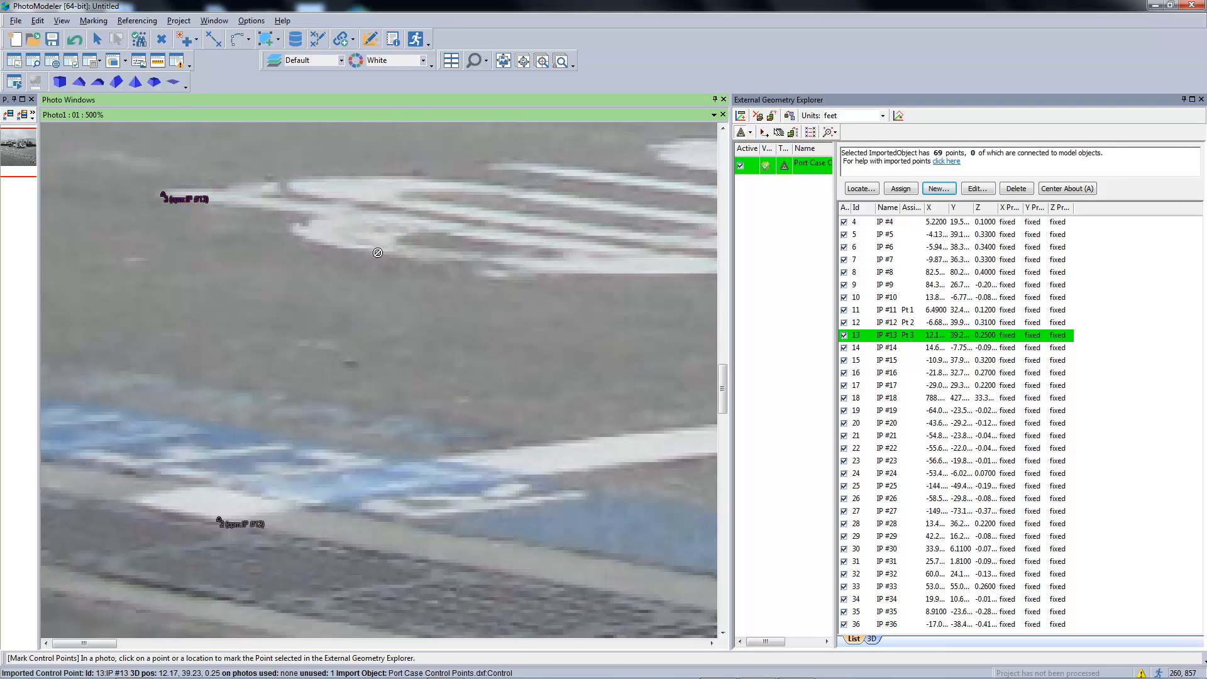
Step: Mark imported control point 14 at the end of the blue pavement line near the yellow base of the road-closed sign
scroll(377, 252, "down", 1)
left_click(846, 348)
scroll(570, 262, "down", 2)
middle_click_drag(667, 208, 422, 288)
middle_click_drag(648, 292, 356, 341)
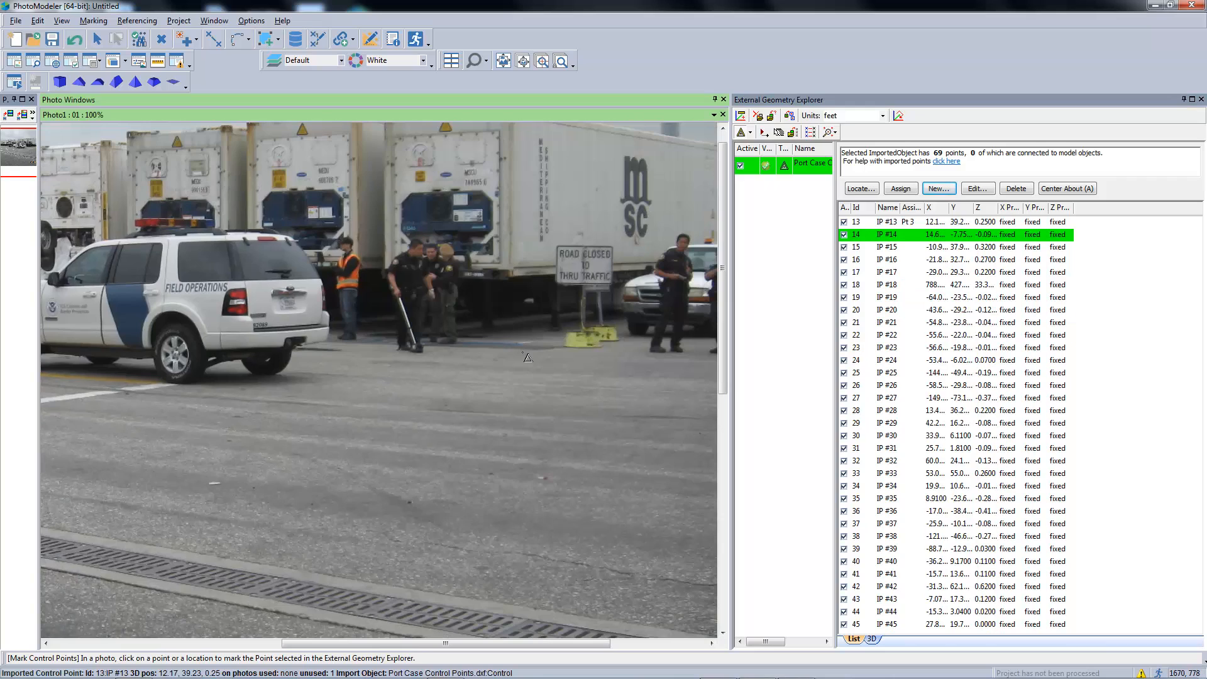
scroll(528, 357, "up", 2)
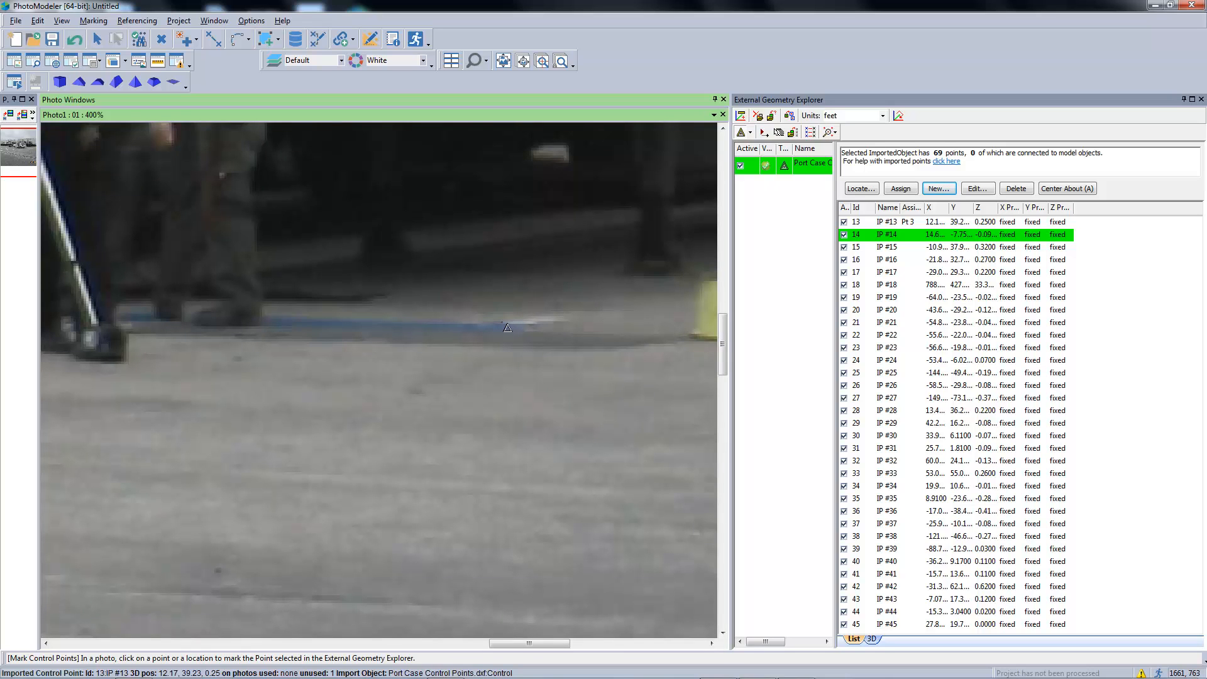
left_click(508, 327)
Step: Mark imported control point 16 at the bolt on the far edge of the drain grate, midway along its length
scroll(537, 338, "down", 3)
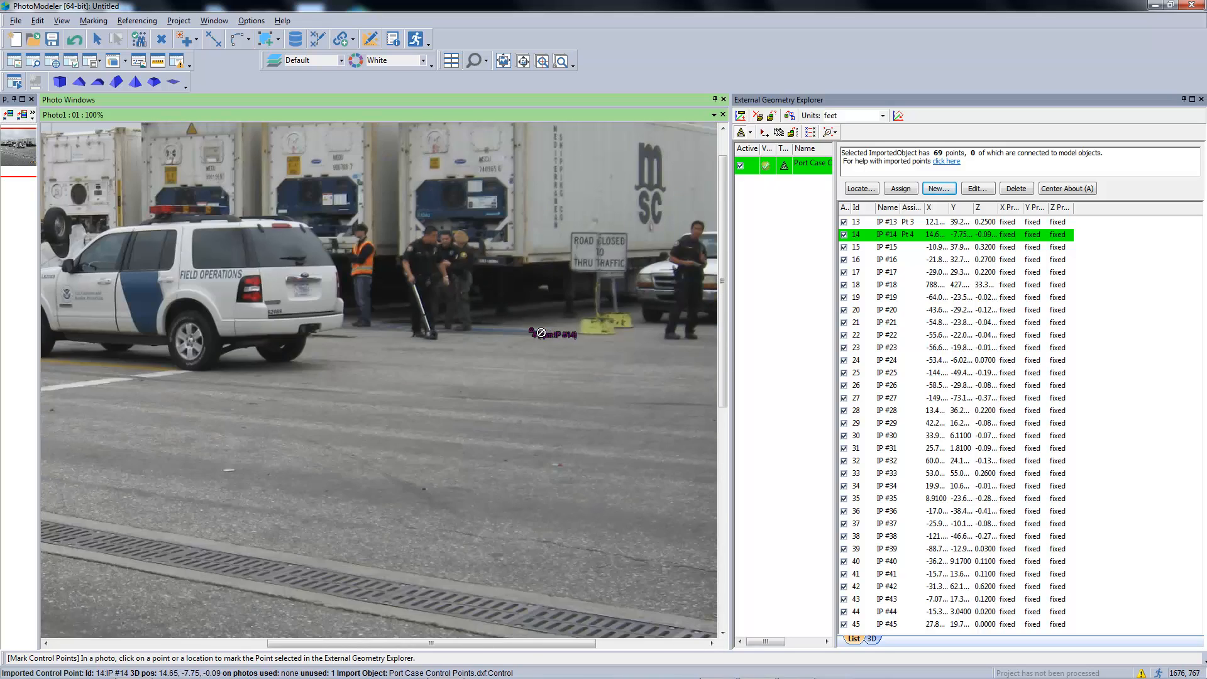
scroll(537, 338, "down", 1)
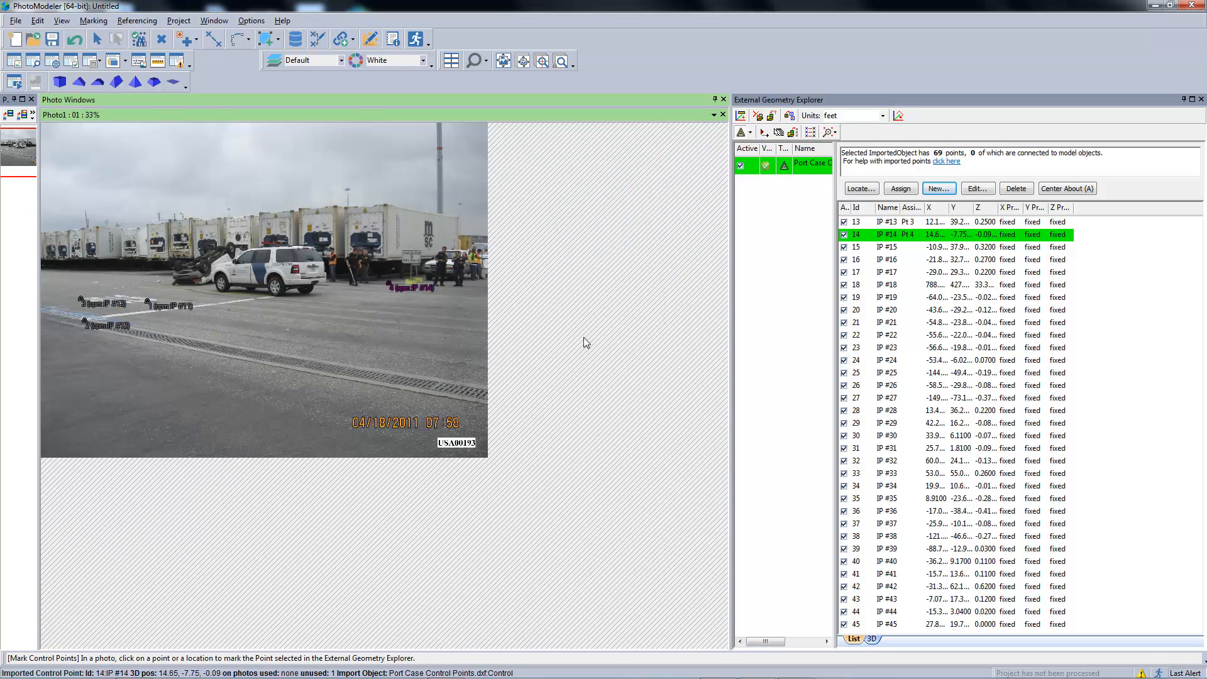
left_click(863, 263)
scroll(346, 415, "up", 3)
middle_click_drag(345, 415, 349, 453)
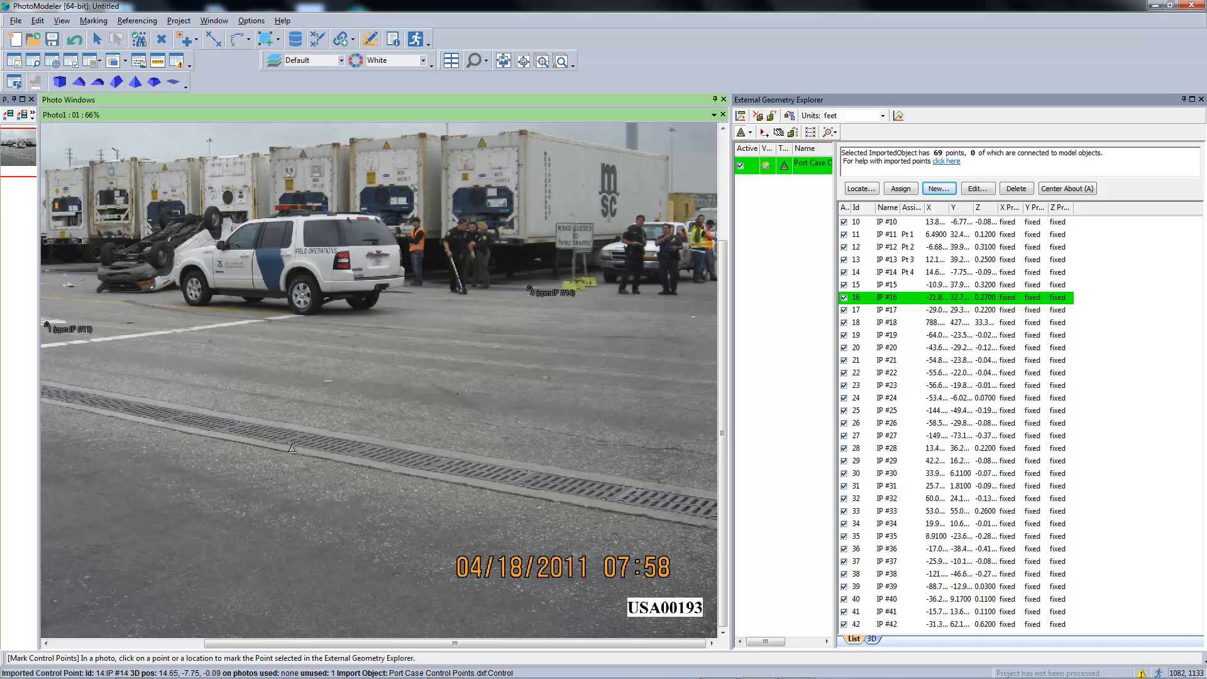
scroll(248, 427, "up", 2)
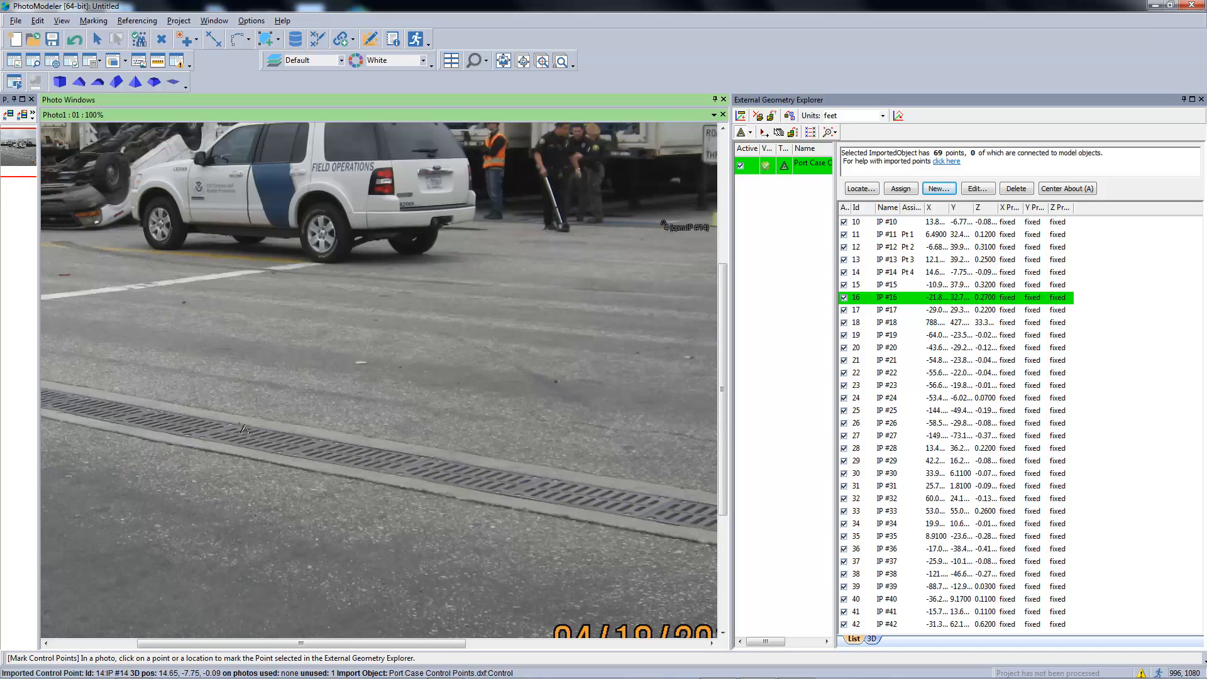
scroll(234, 437, "up", 3)
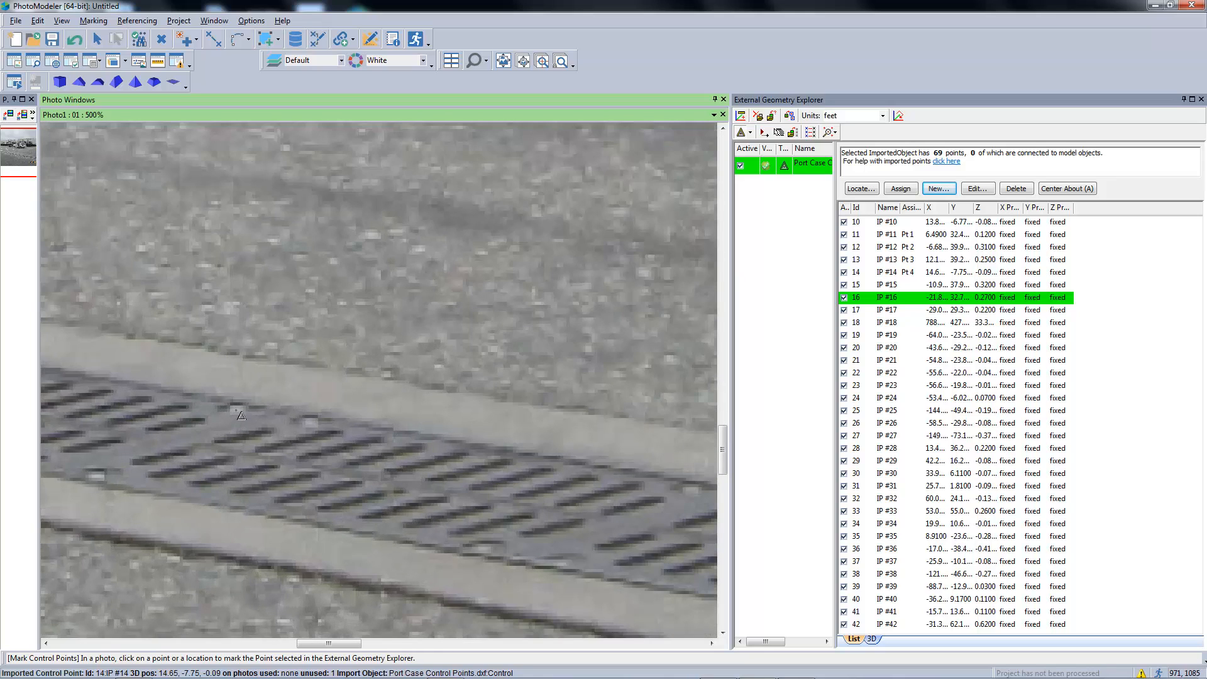
left_click(236, 410)
Step: Mark imported control point 17 at the far-edge bolt beside a grate section joint, toward the date-stamp end of the drain
scroll(236, 410, "down", 5)
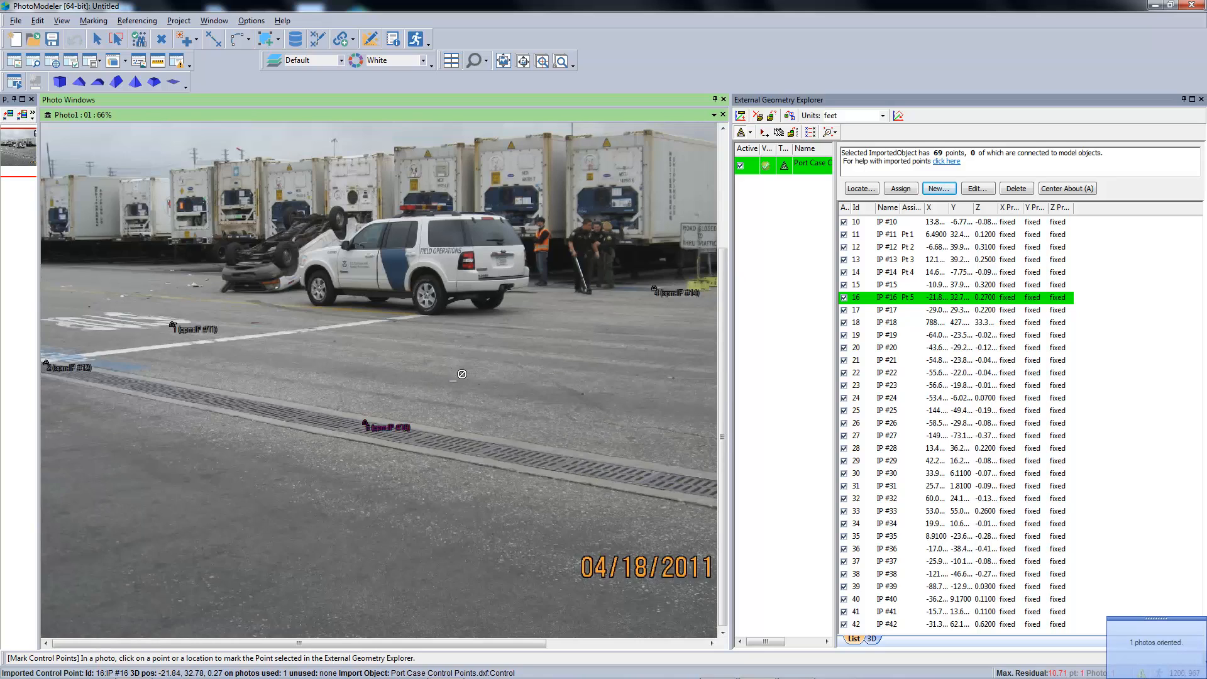
left_click(914, 310)
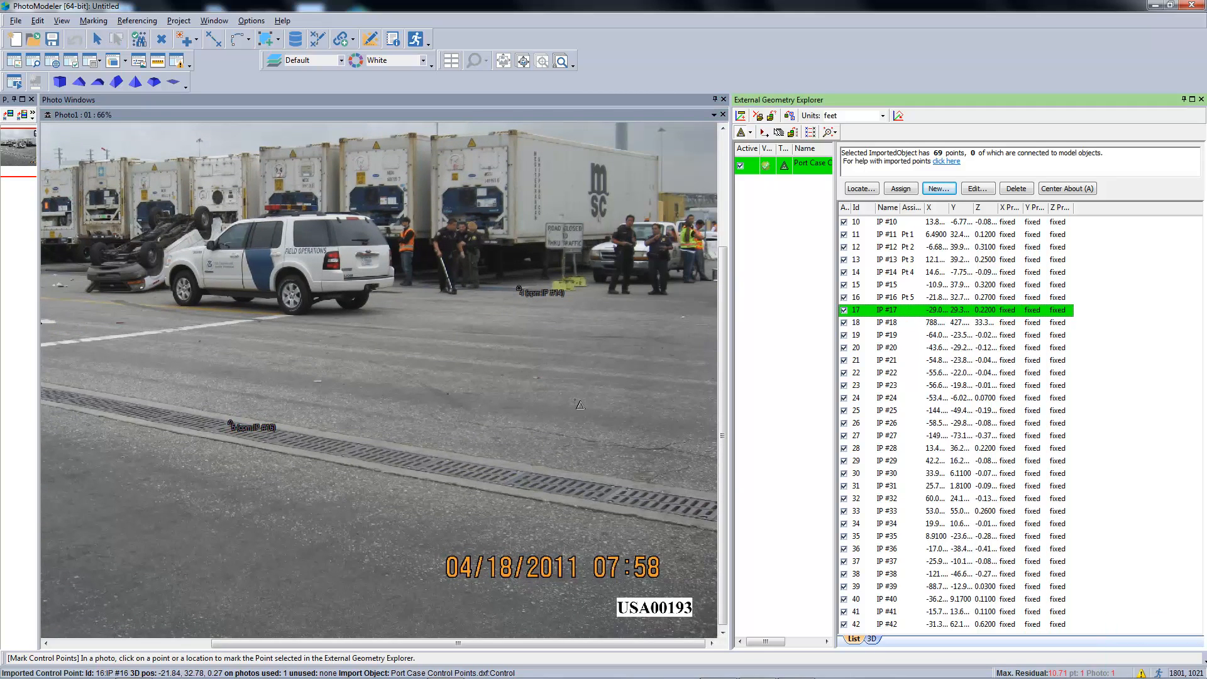
scroll(585, 400, "down", 1)
scroll(632, 529, "up", 1)
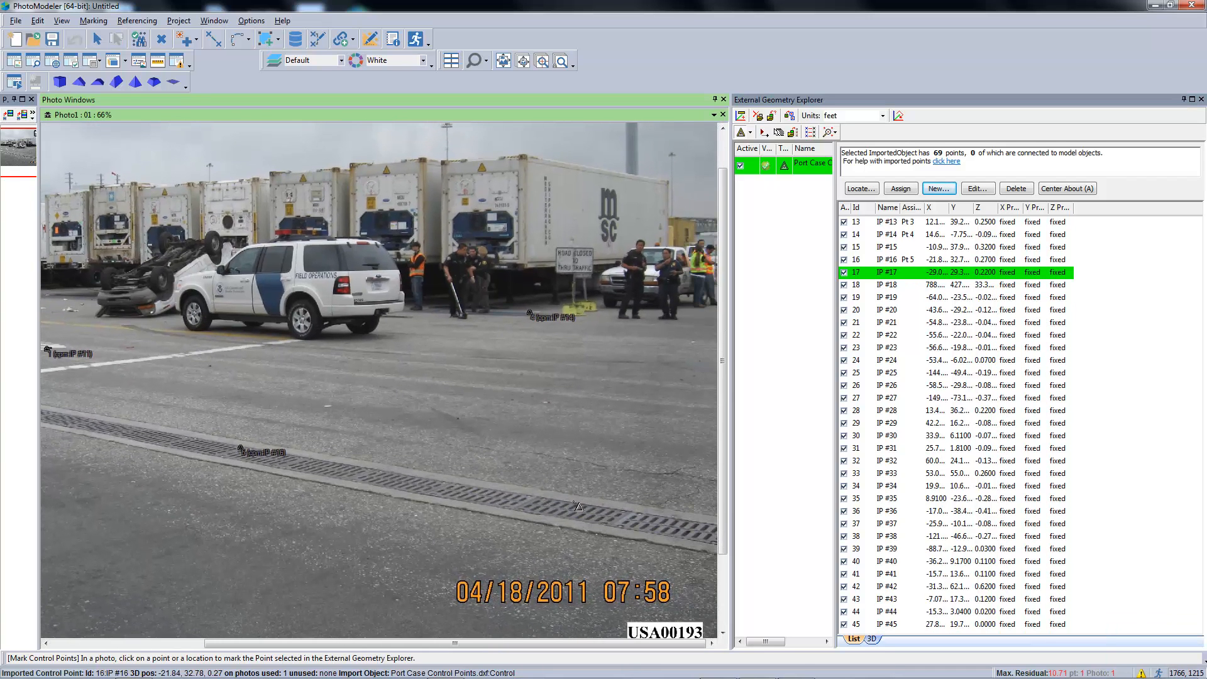
scroll(213, 479, "up", 6)
scroll(253, 440, "down", 2)
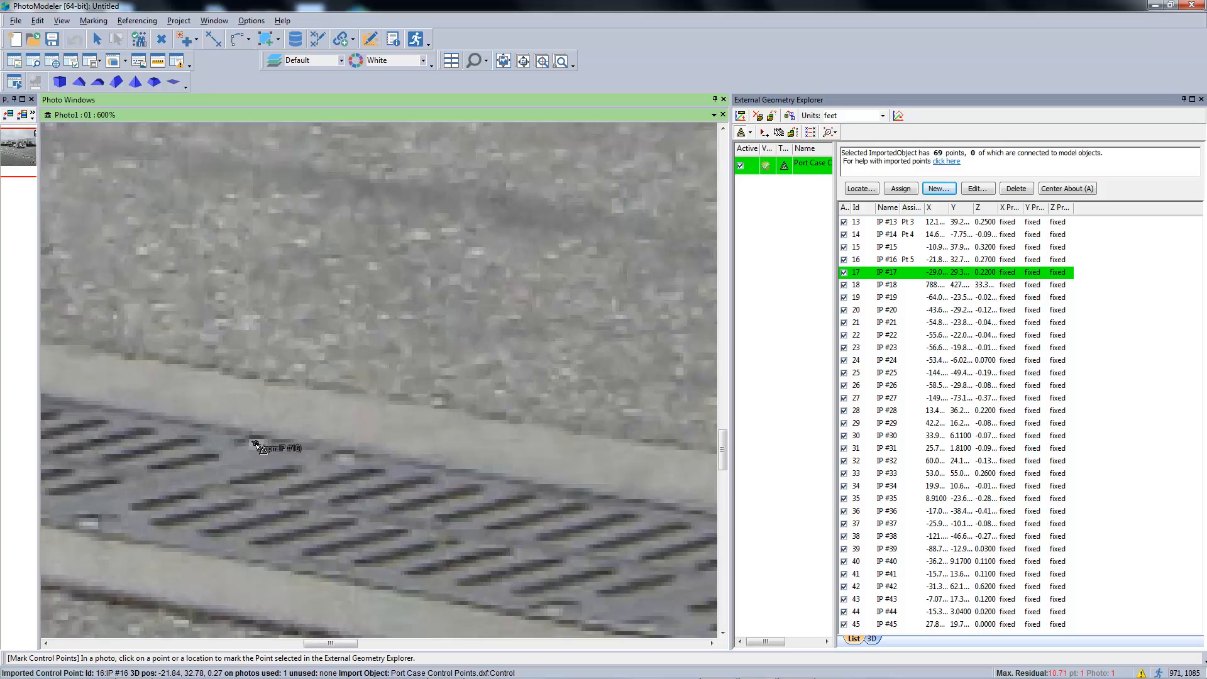
scroll(266, 452, "down", 4)
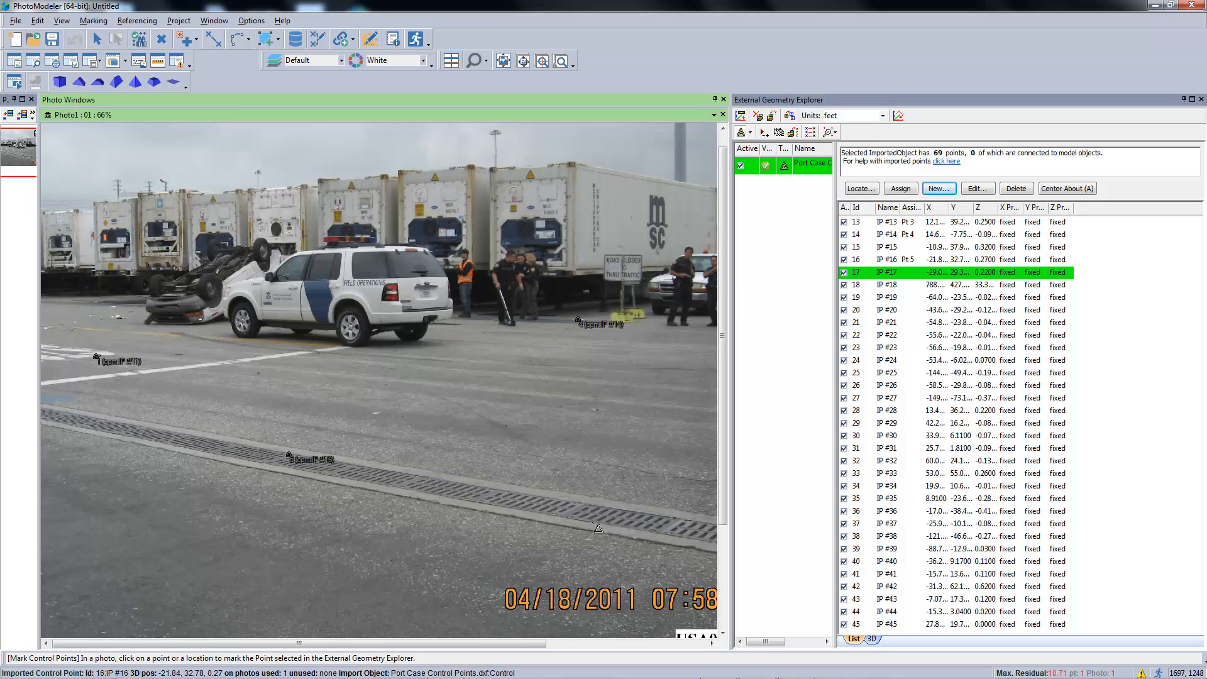
scroll(629, 523, "down", 1)
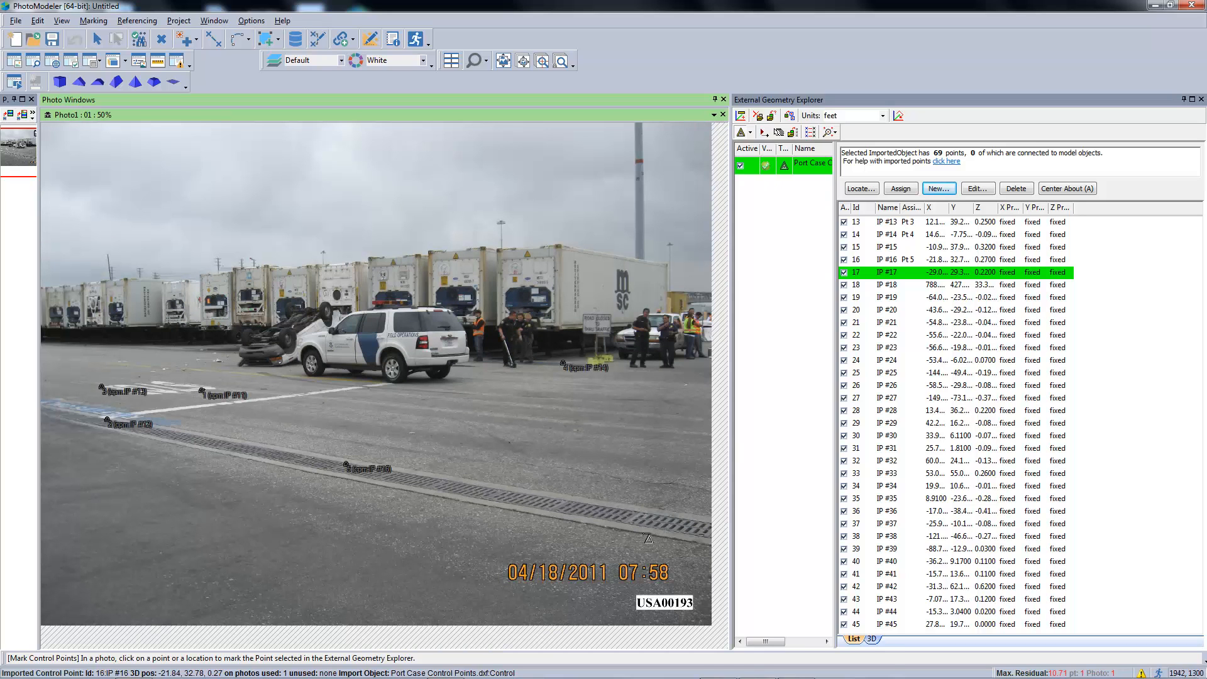
scroll(579, 534, "up", 1)
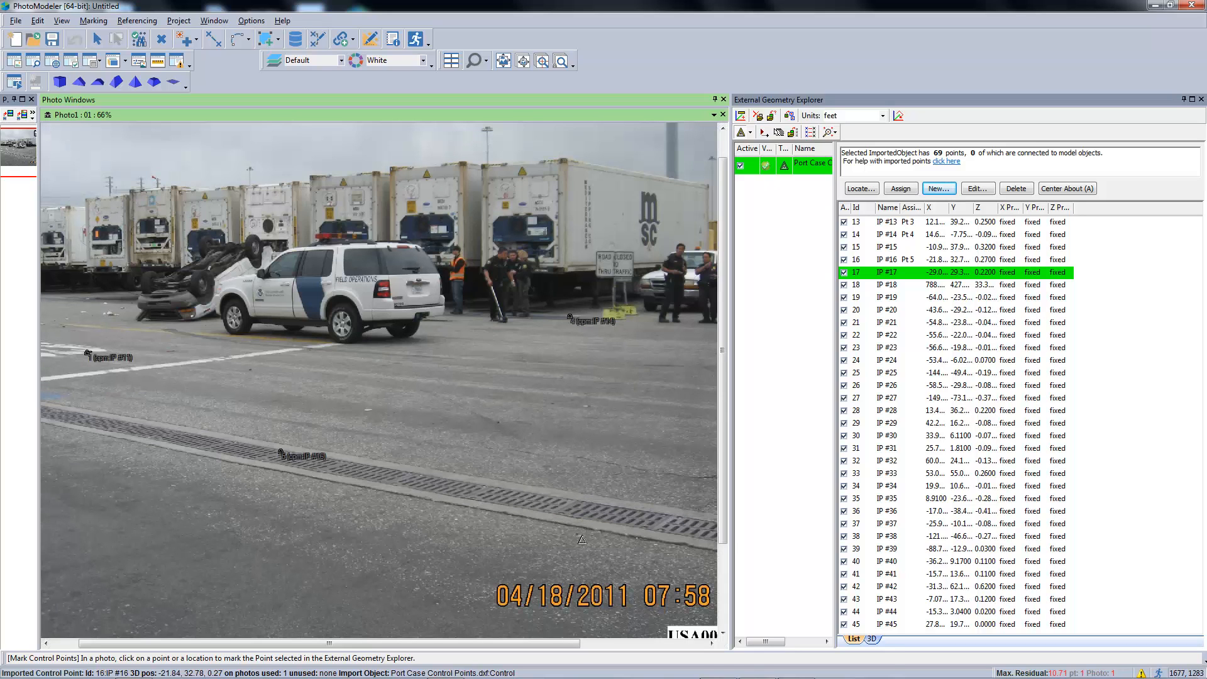
scroll(582, 539, "up", 4)
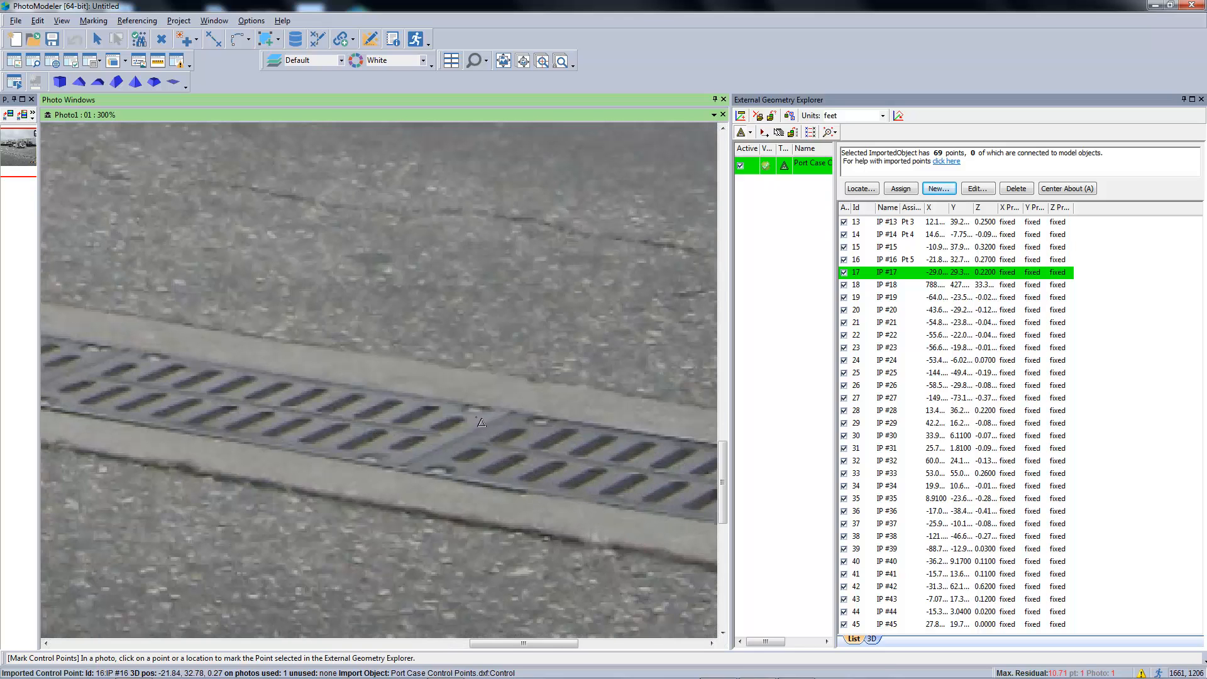
left_click(475, 411)
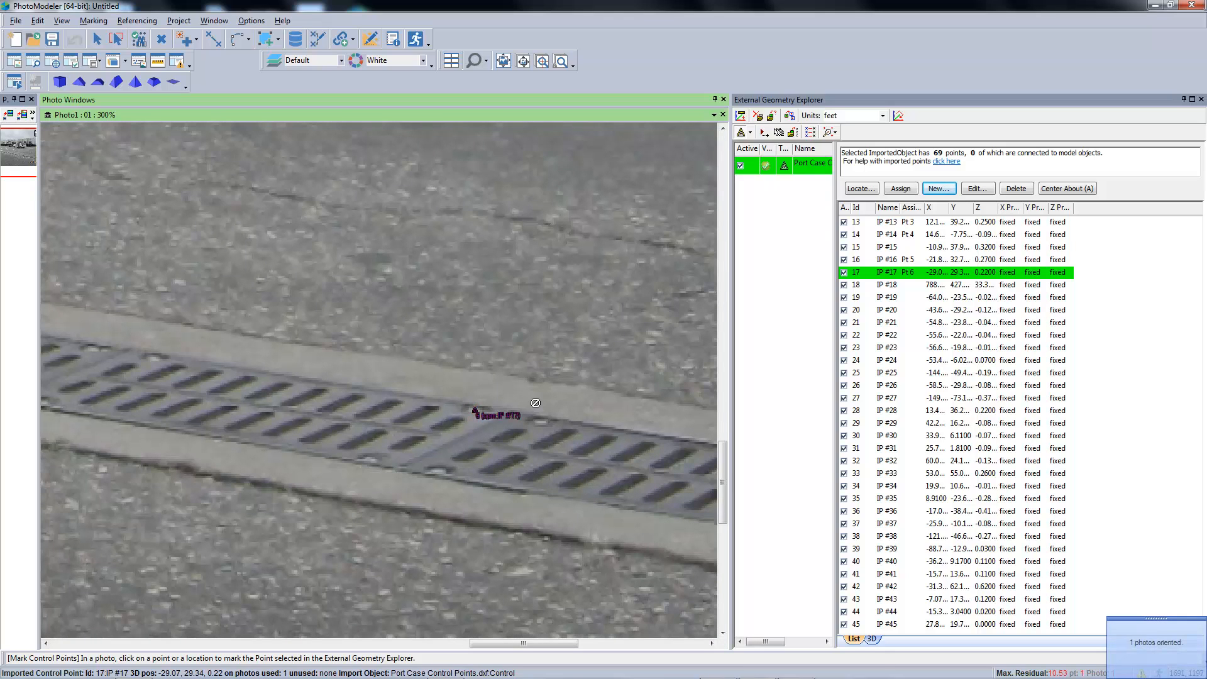
Step: Mark imported control point 48 where the white stripe ends at the white SUV's rear tire
scroll(563, 332, "down", 5)
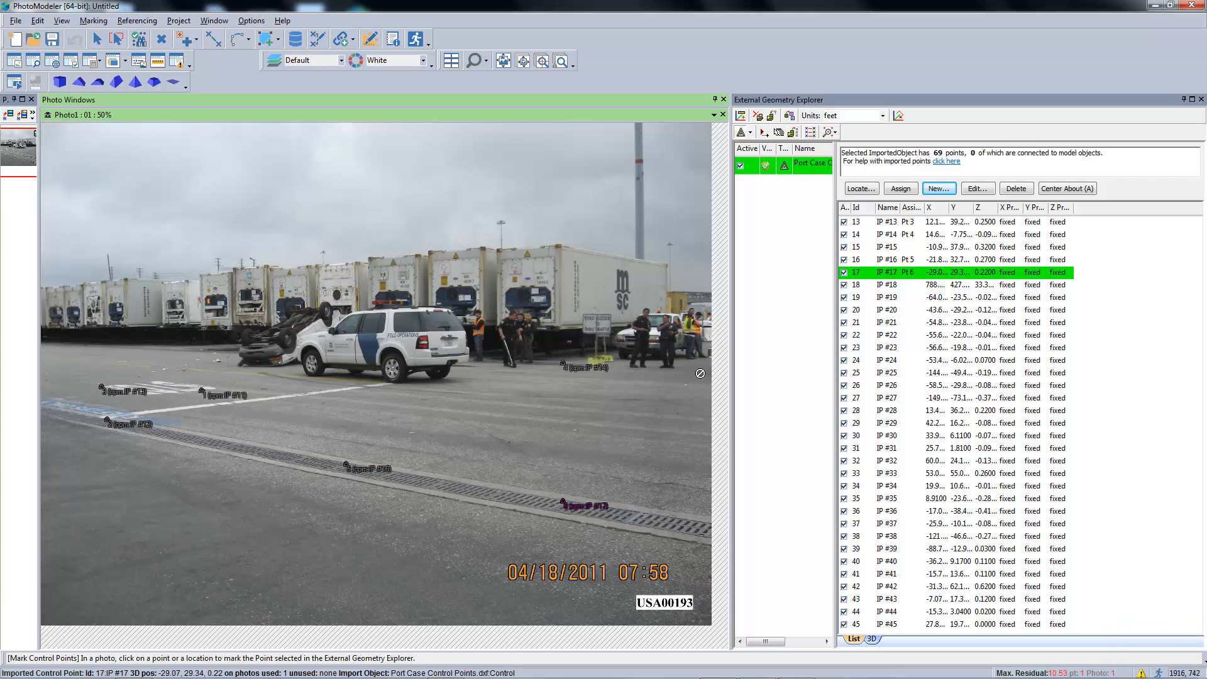
left_click(874, 488)
scroll(873, 497, "down", 2)
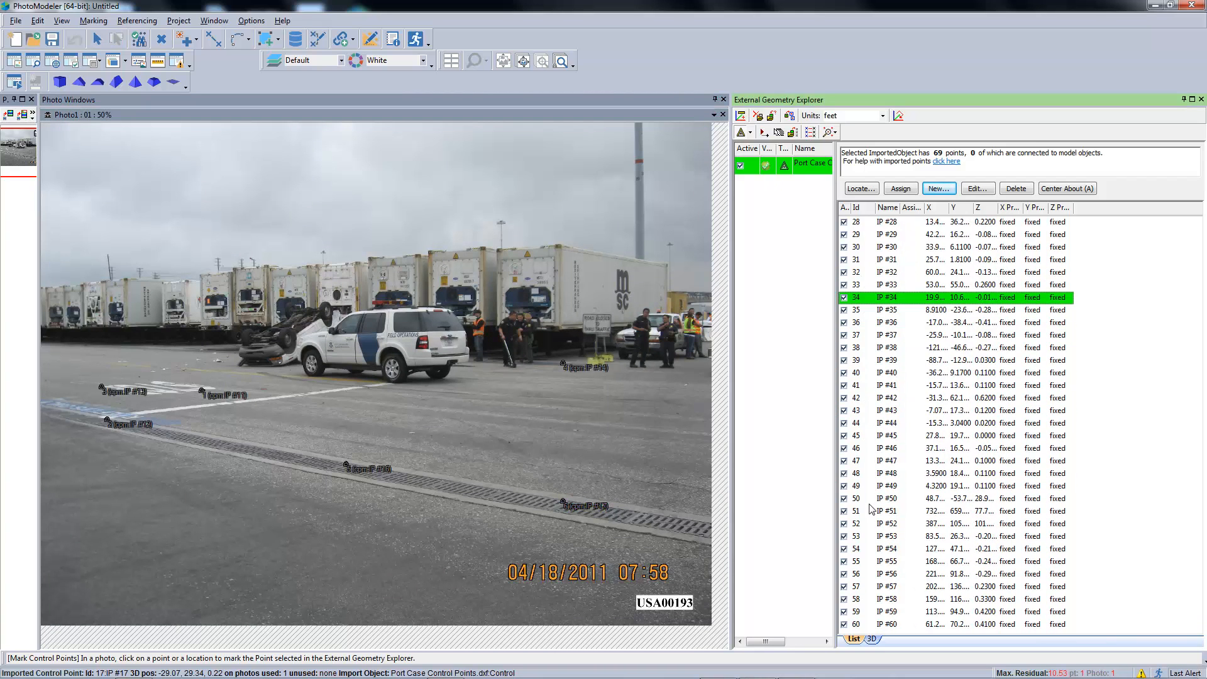
left_click(865, 478)
scroll(433, 429, "up", 3)
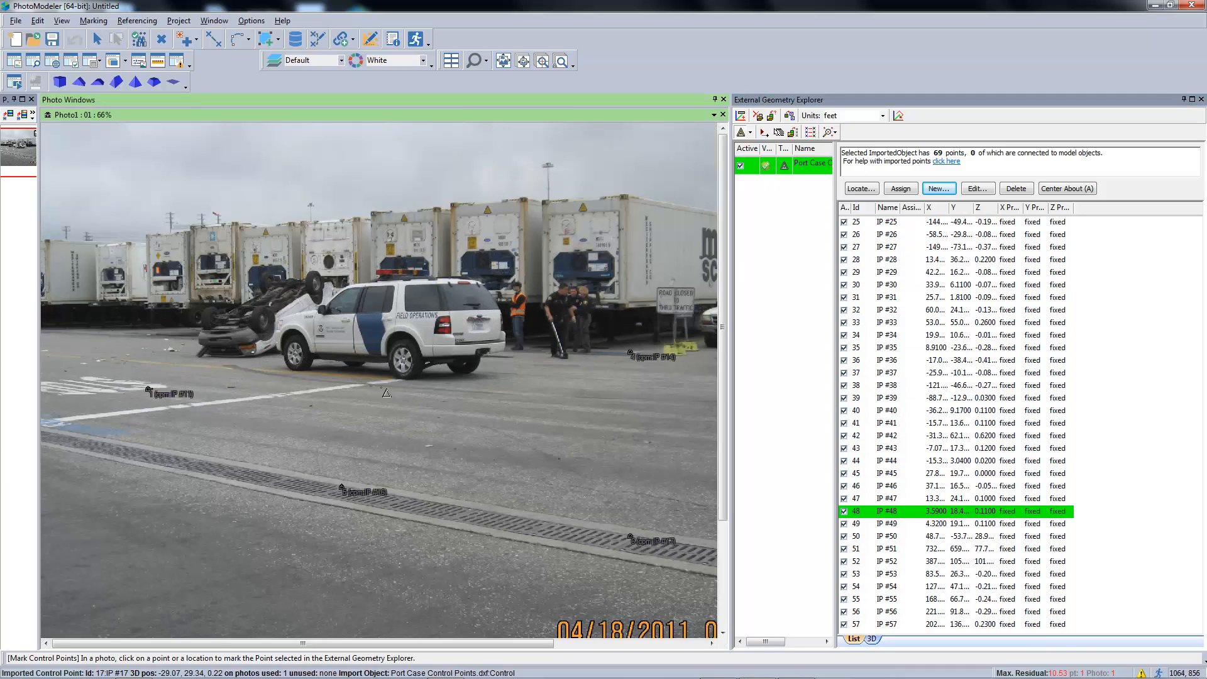
scroll(402, 383, "up", 2)
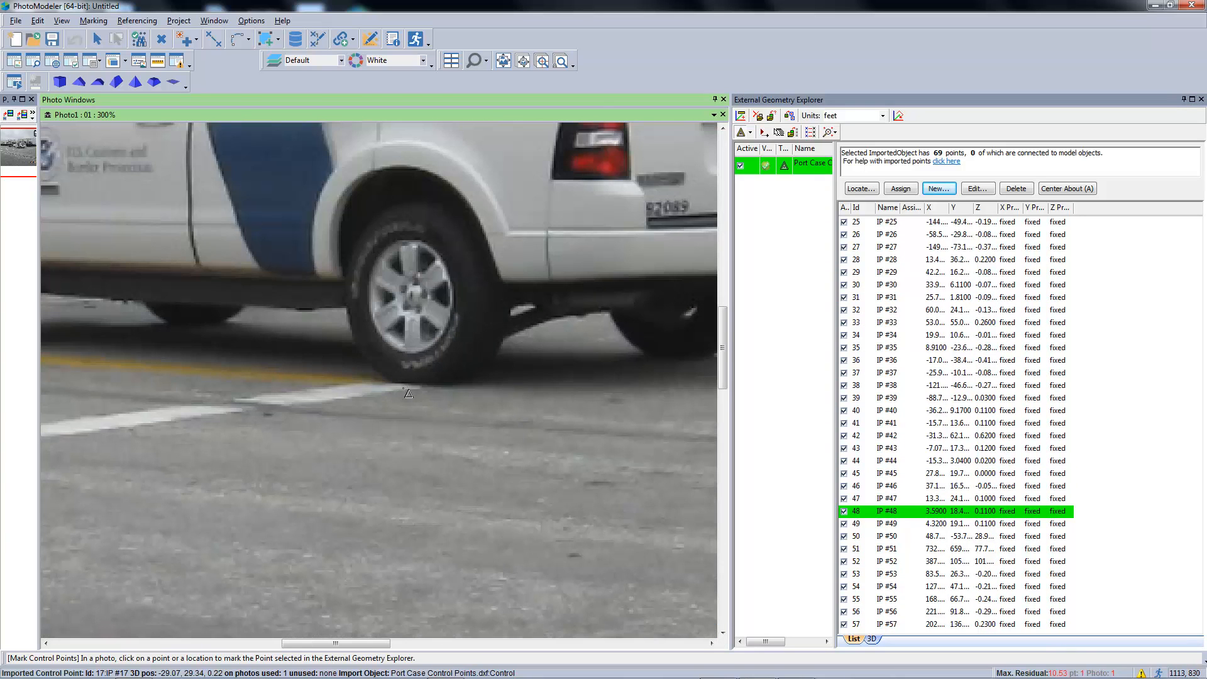
left_click(426, 393)
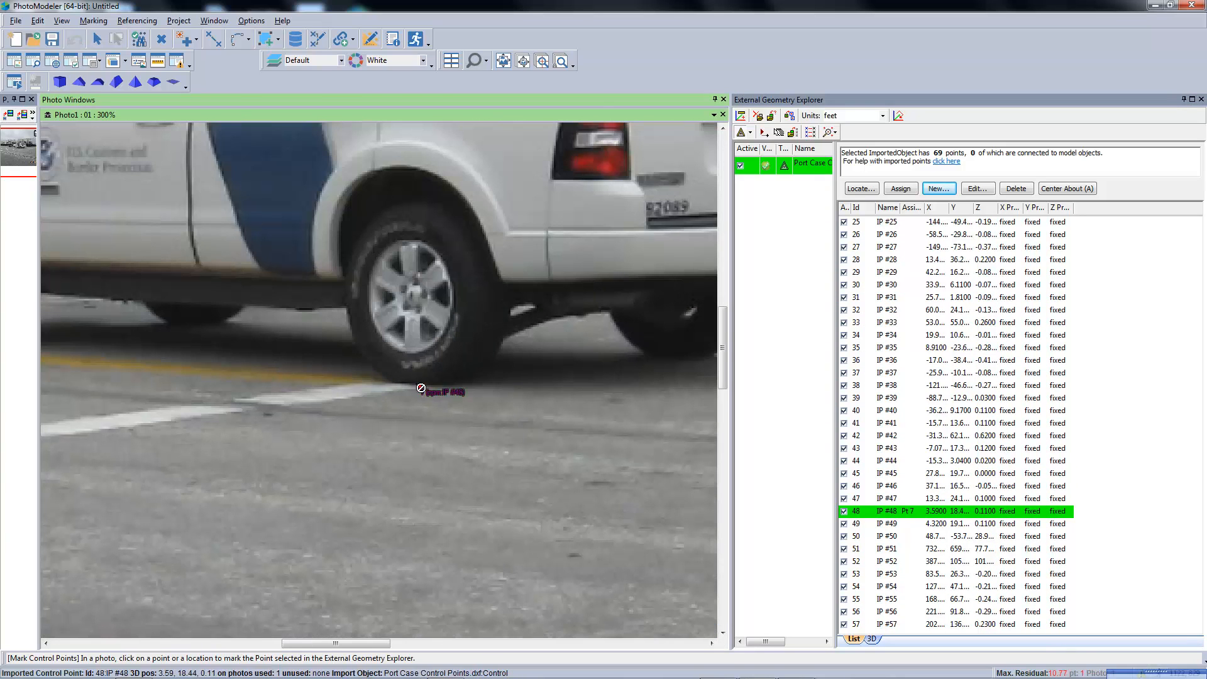
Step: Leave control point marking mode and examine the mark of point 11 along with the project's maximum residual
scroll(483, 358, "down", 3)
scroll(484, 371, "down", 1)
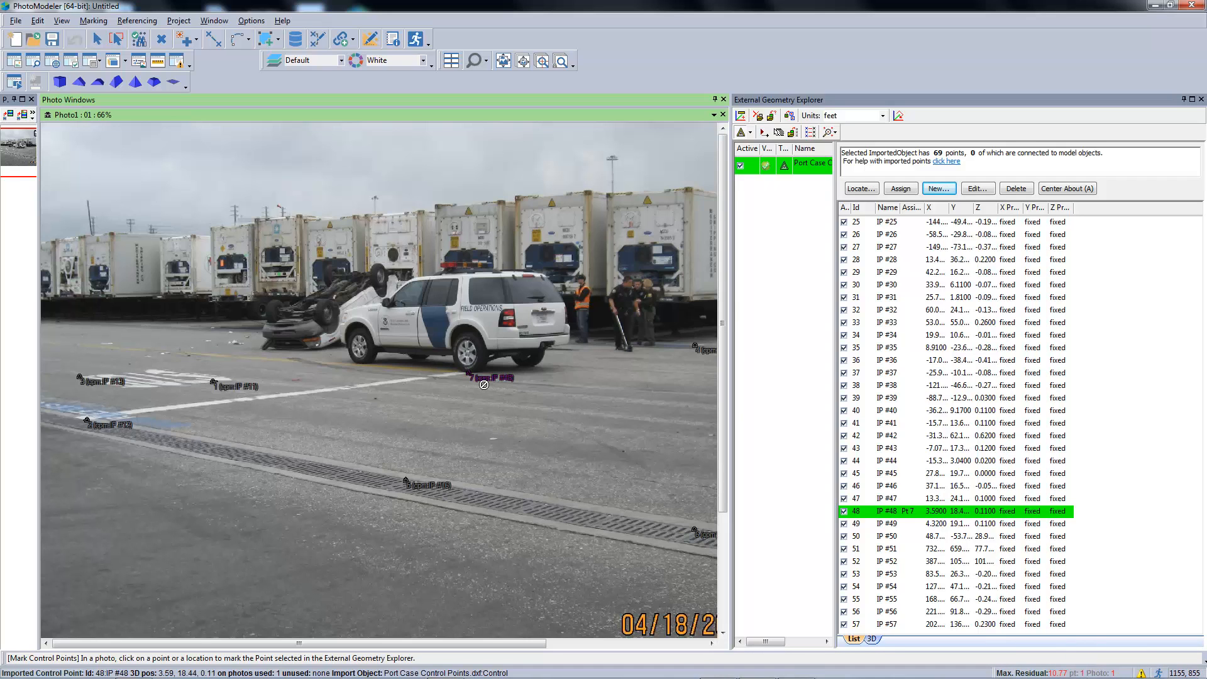
key("Escape")
scroll(465, 384, "up", 1)
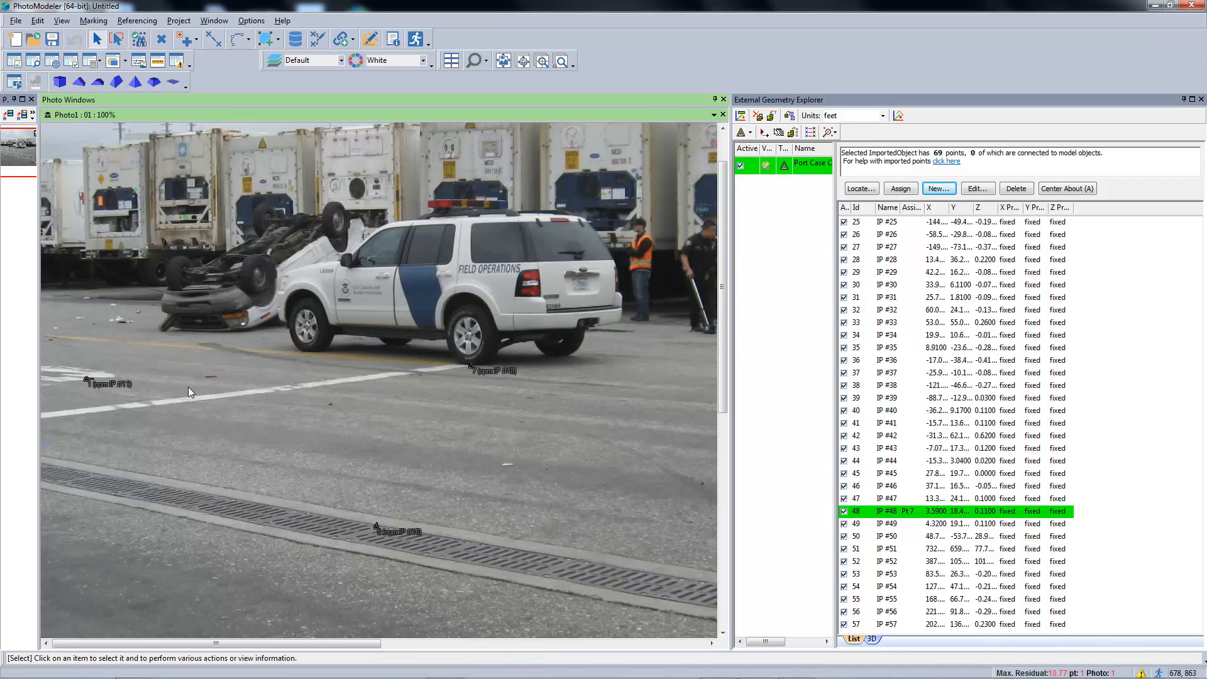
scroll(164, 388, "up", 1)
scroll(129, 389, "up", 2)
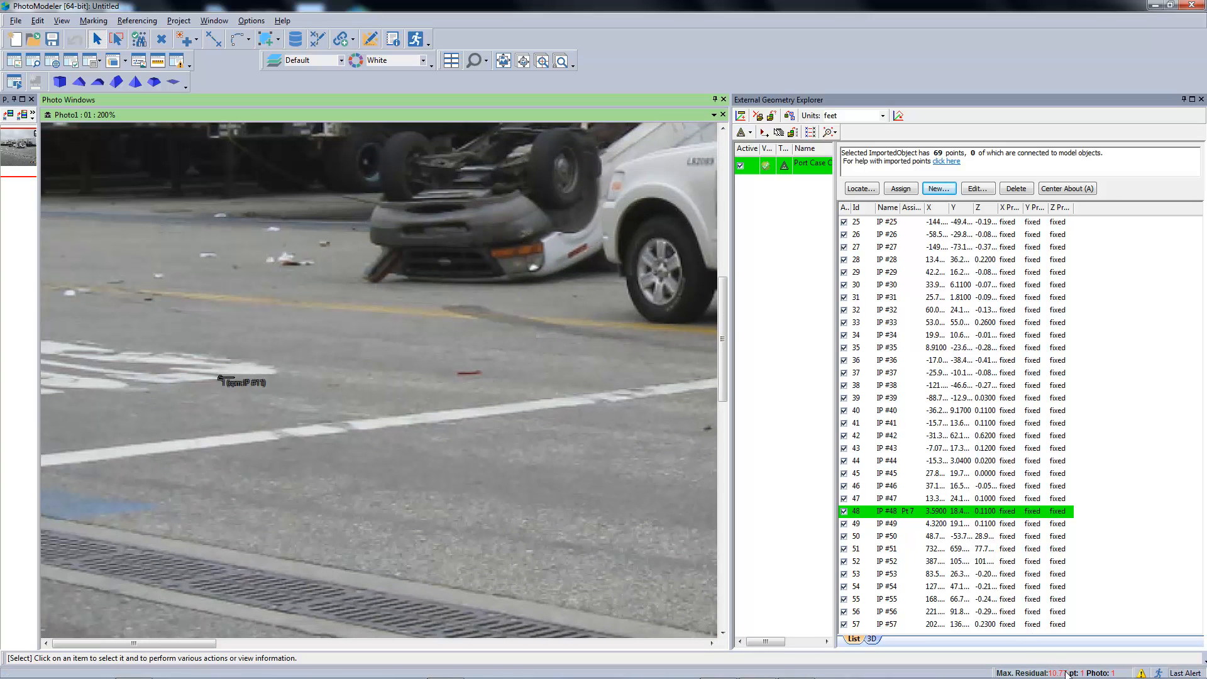
Step: Shift the mark of control point 11 slightly outward from the tip of the worn white pavement lettering
scroll(360, 390, "up", 3)
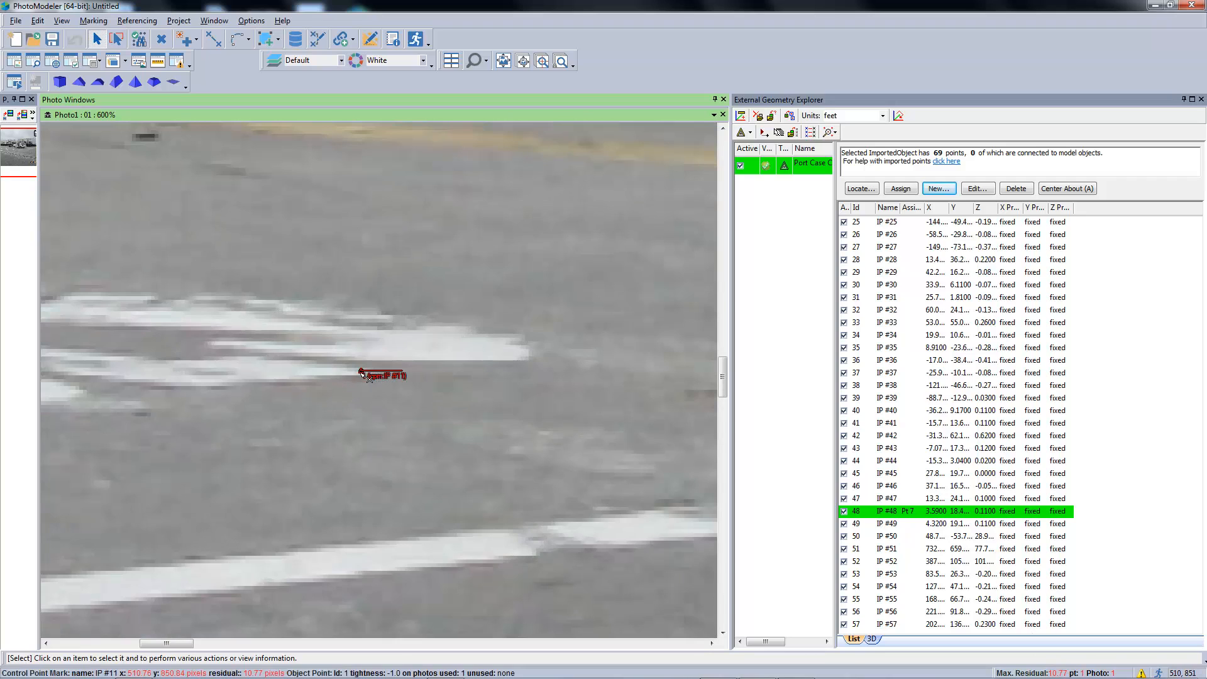
left_click_drag(368, 379, 374, 380)
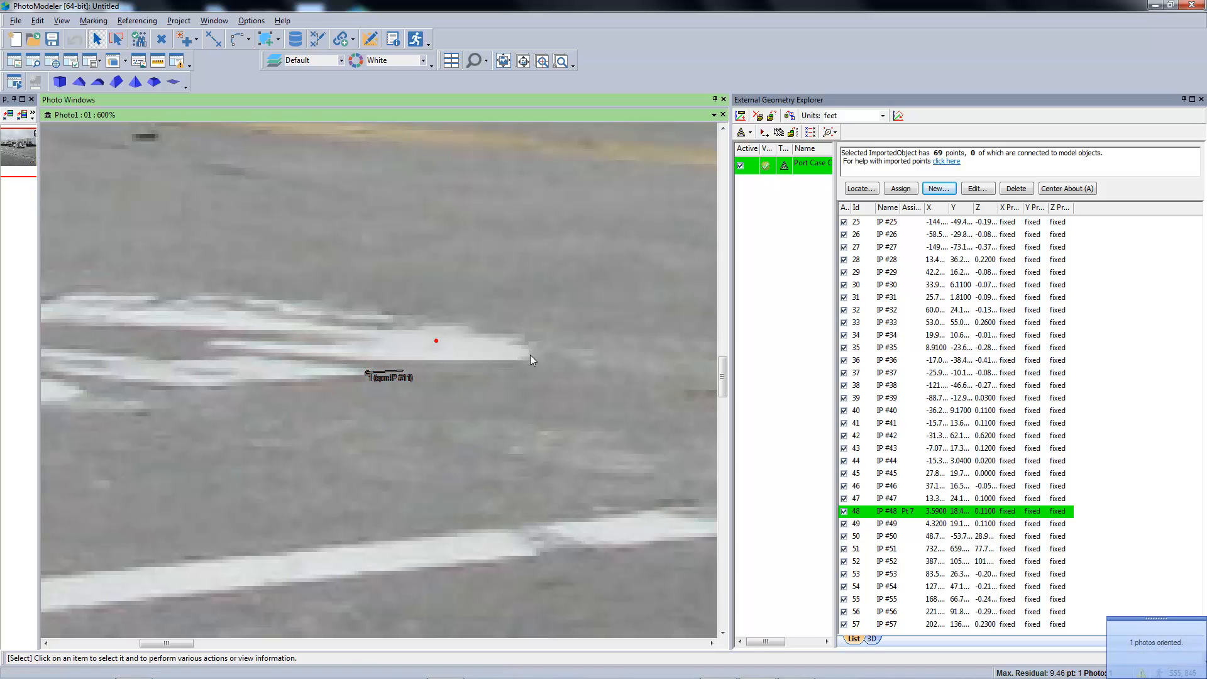
scroll(522, 368, "down", 1)
scroll(519, 373, "down", 5)
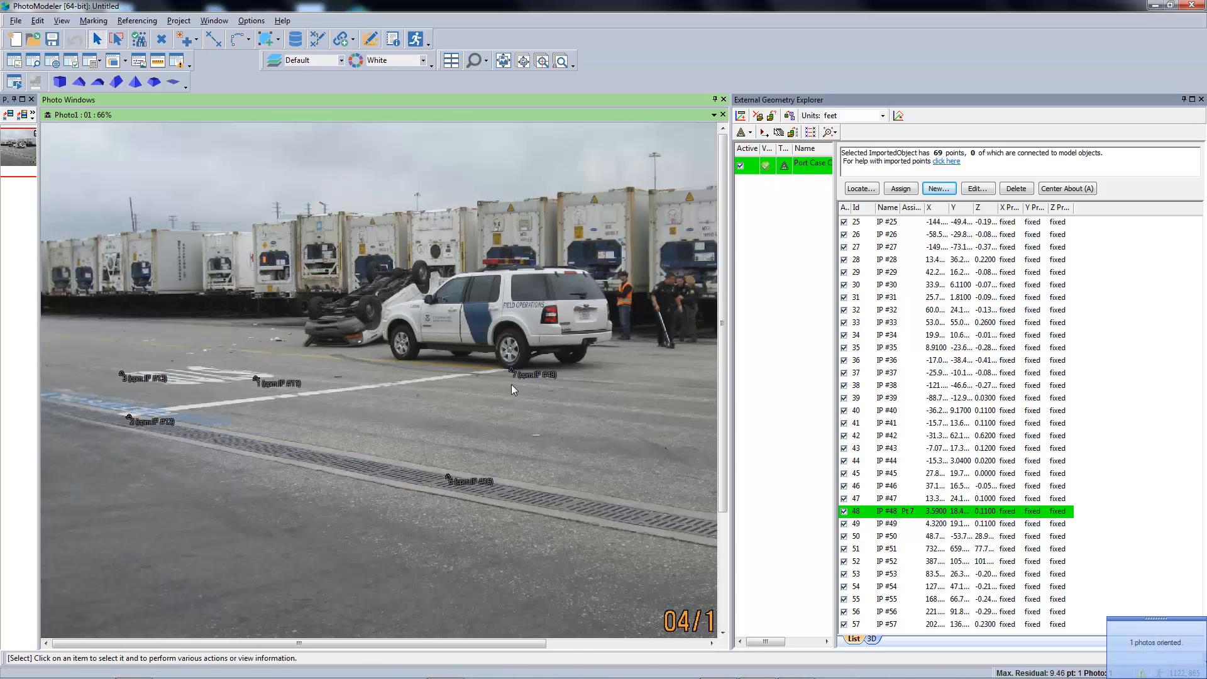
scroll(511, 390, "down", 1)
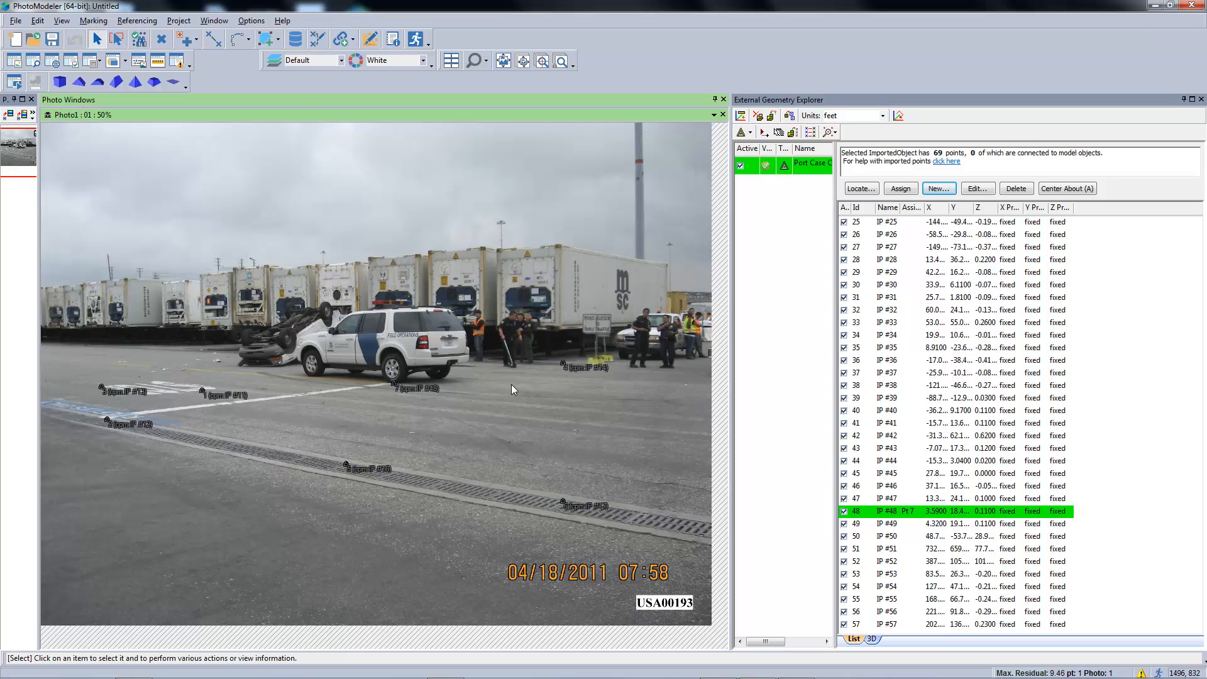
Step: Try control point 11's mark beyond the paint tip at about x 522, y 851 pixels, and examine the point with the largest residual
scroll(190, 405, "up", 4)
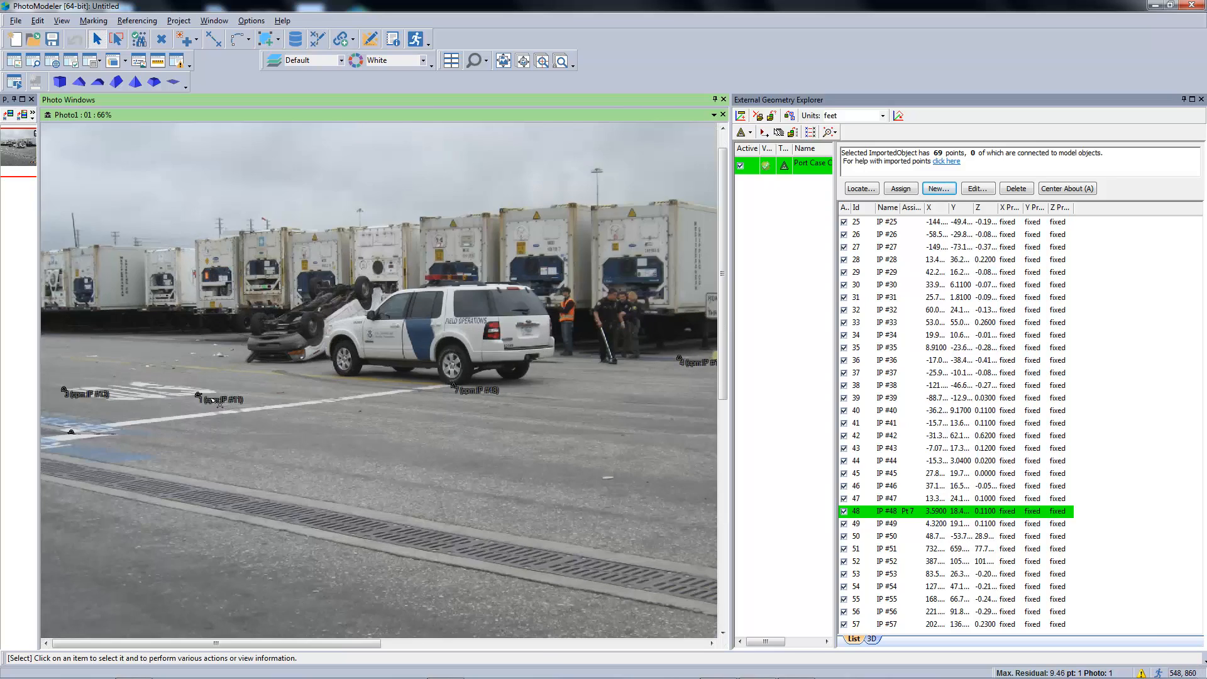
scroll(232, 405, "up", 2)
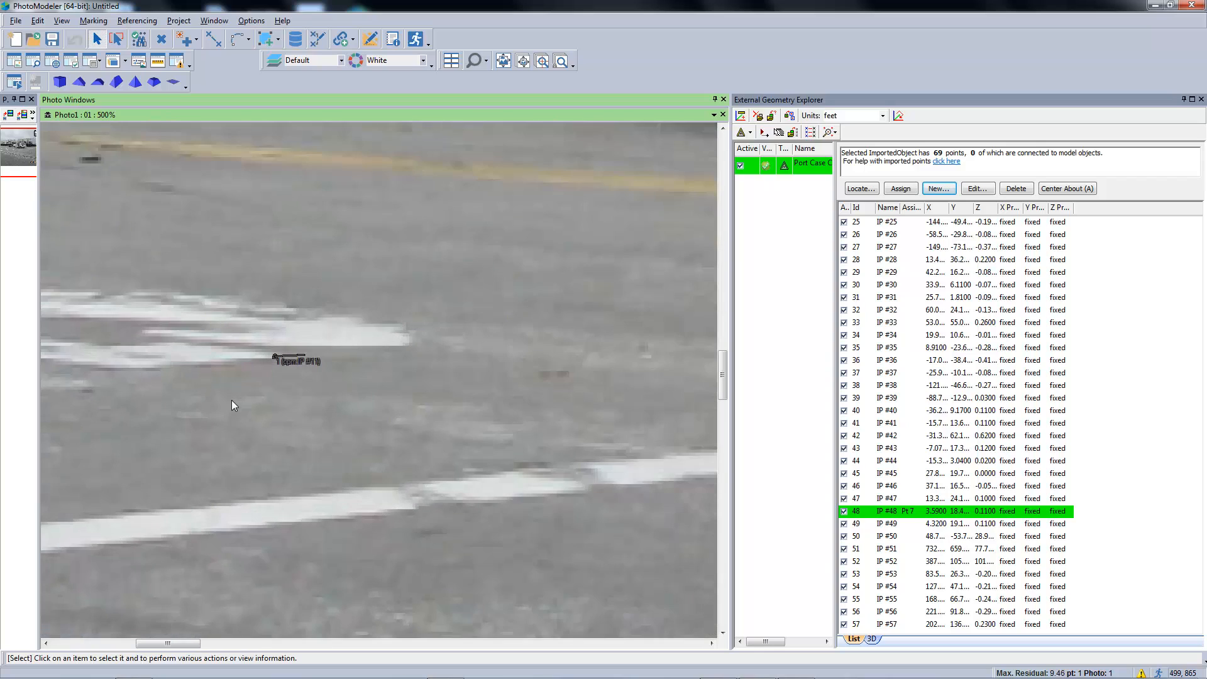
scroll(251, 383, "up", 1)
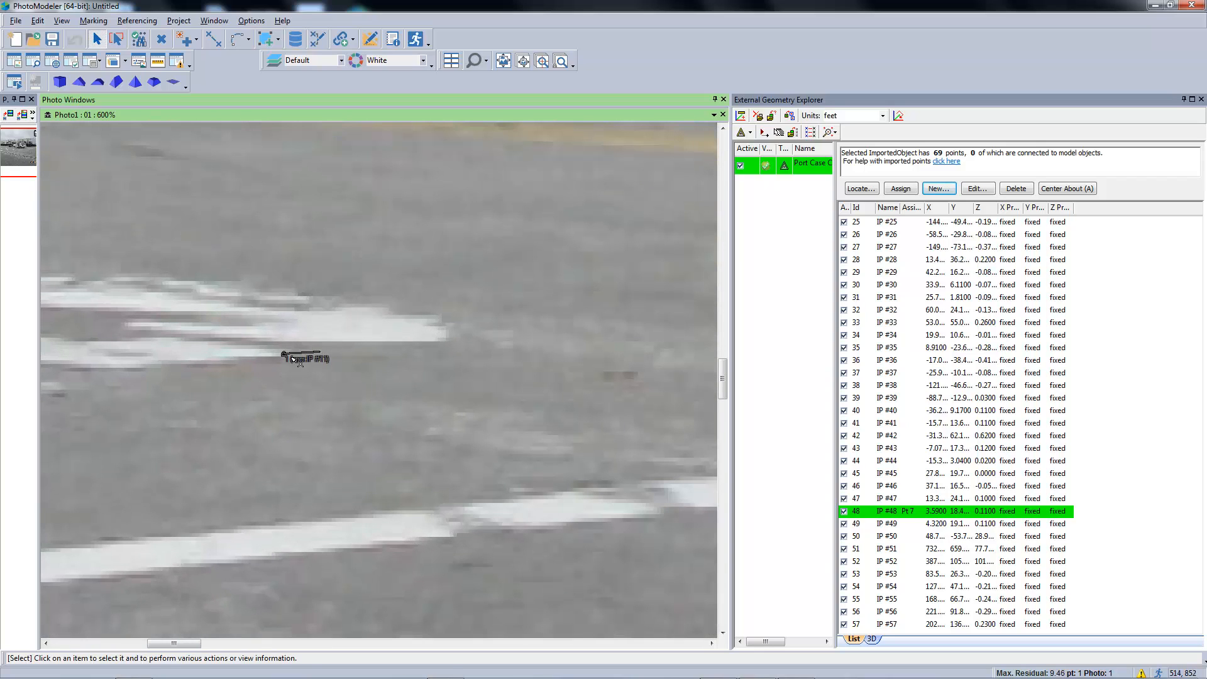
left_click(284, 355)
left_click_drag(284, 356, 321, 356)
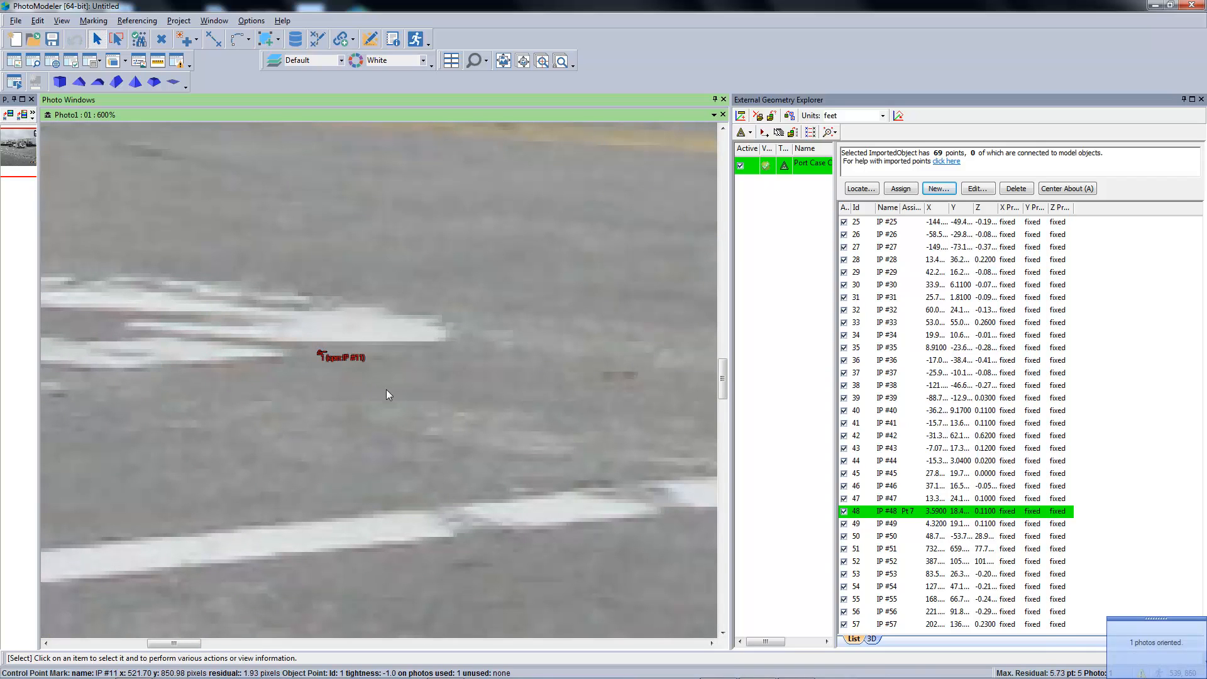
left_click(1072, 674)
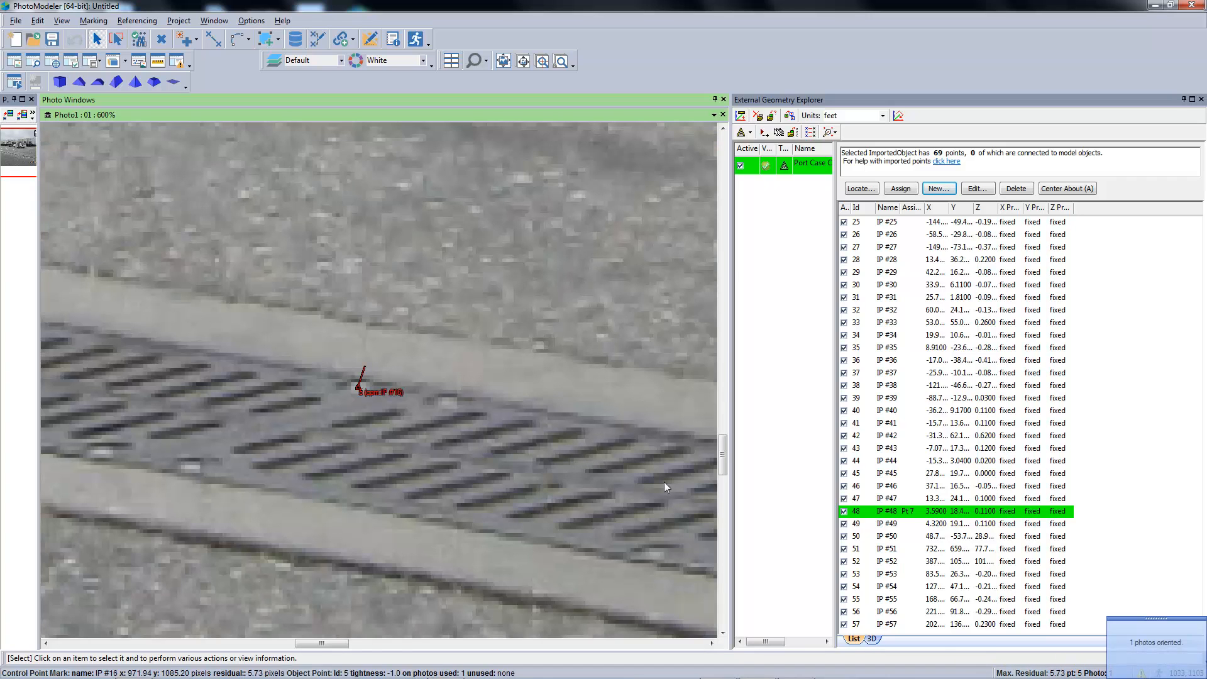
Step: Move control point 11's mark back to the tip of the lower white paint stroke, at about x 512, y 852 pixels
scroll(353, 277, "down", 5)
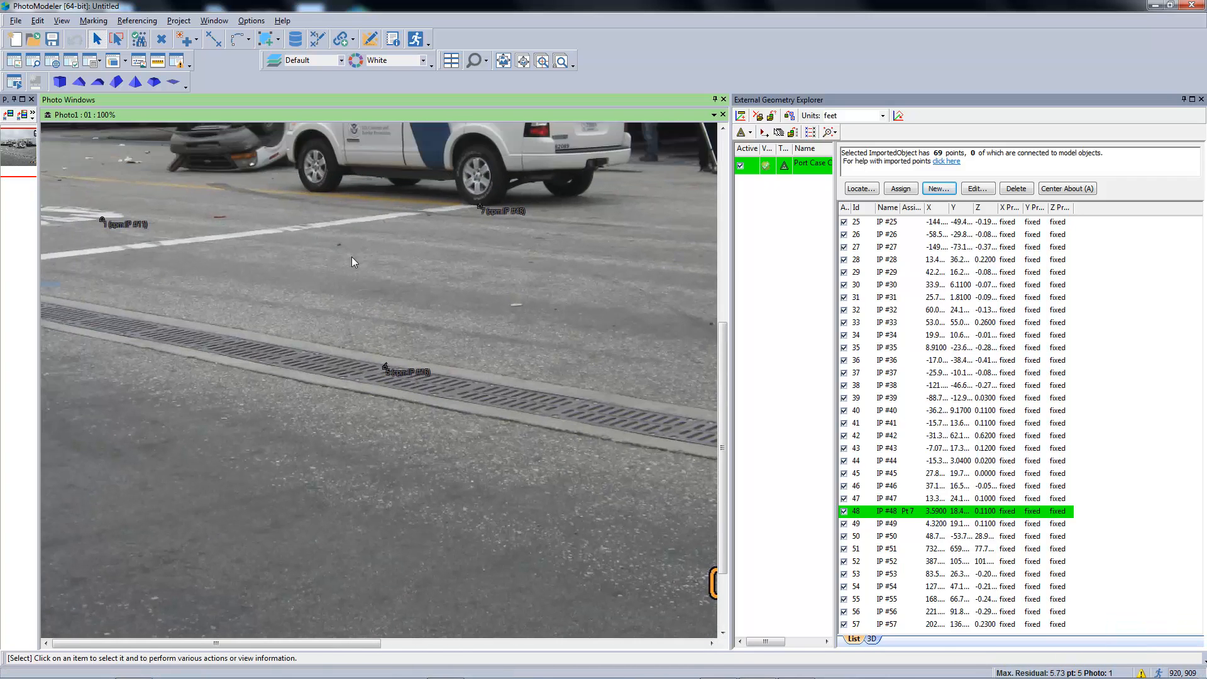
scroll(108, 228, "up", 3)
scroll(218, 273, "up", 1)
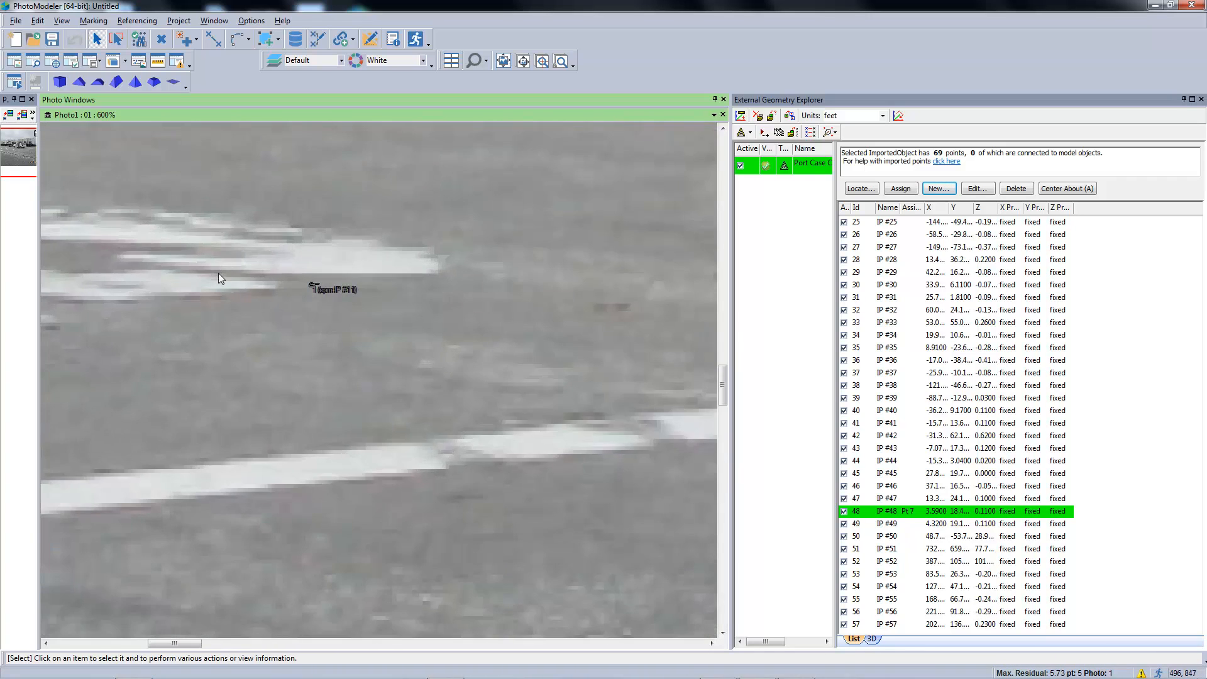
middle_click_drag(261, 283, 296, 298)
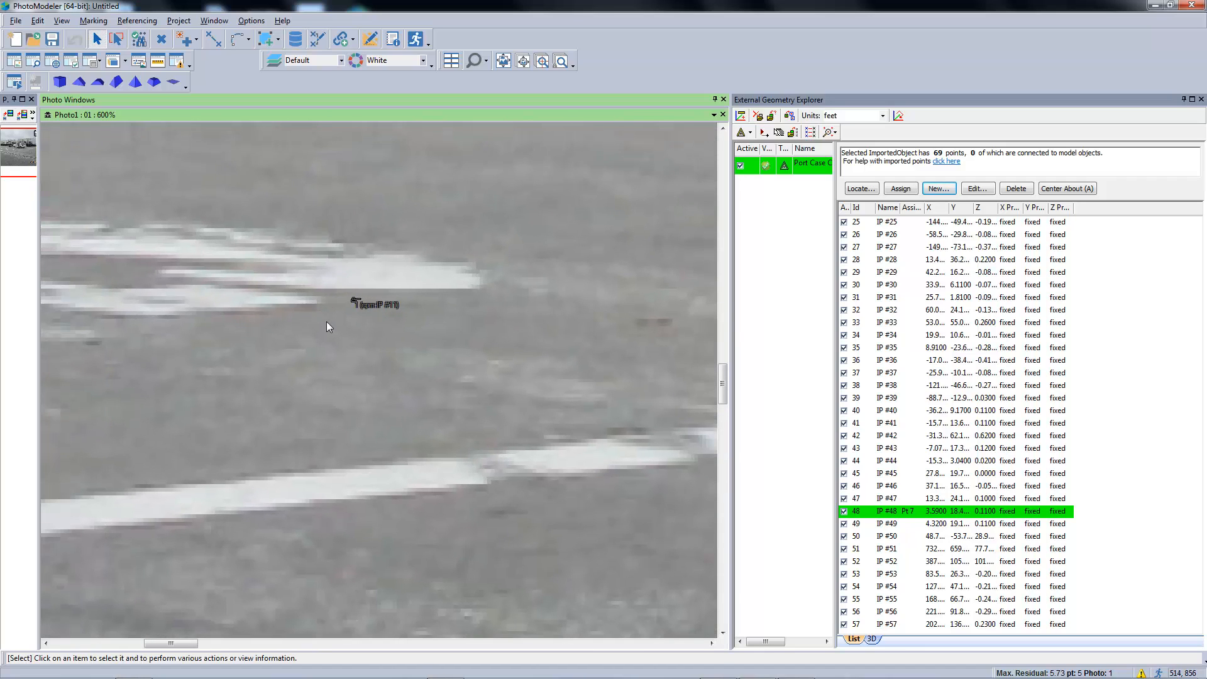
mouse_move(354, 302)
left_click_drag(354, 301, 314, 302)
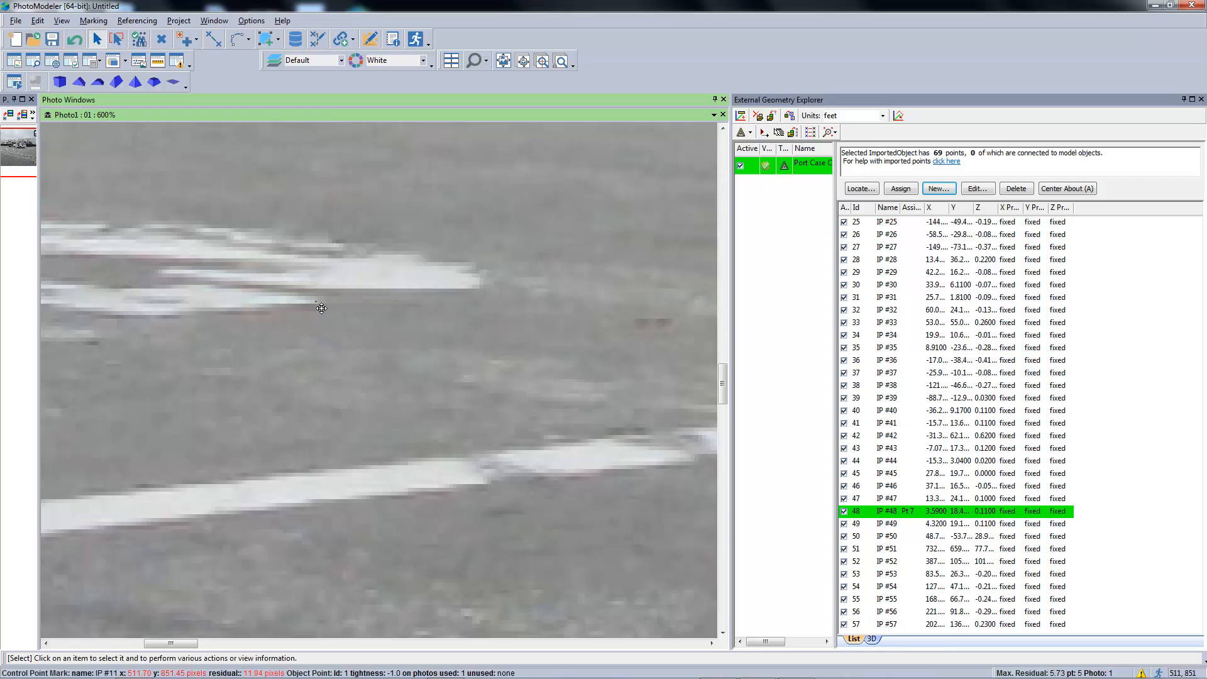
scroll(350, 342, "up", 4)
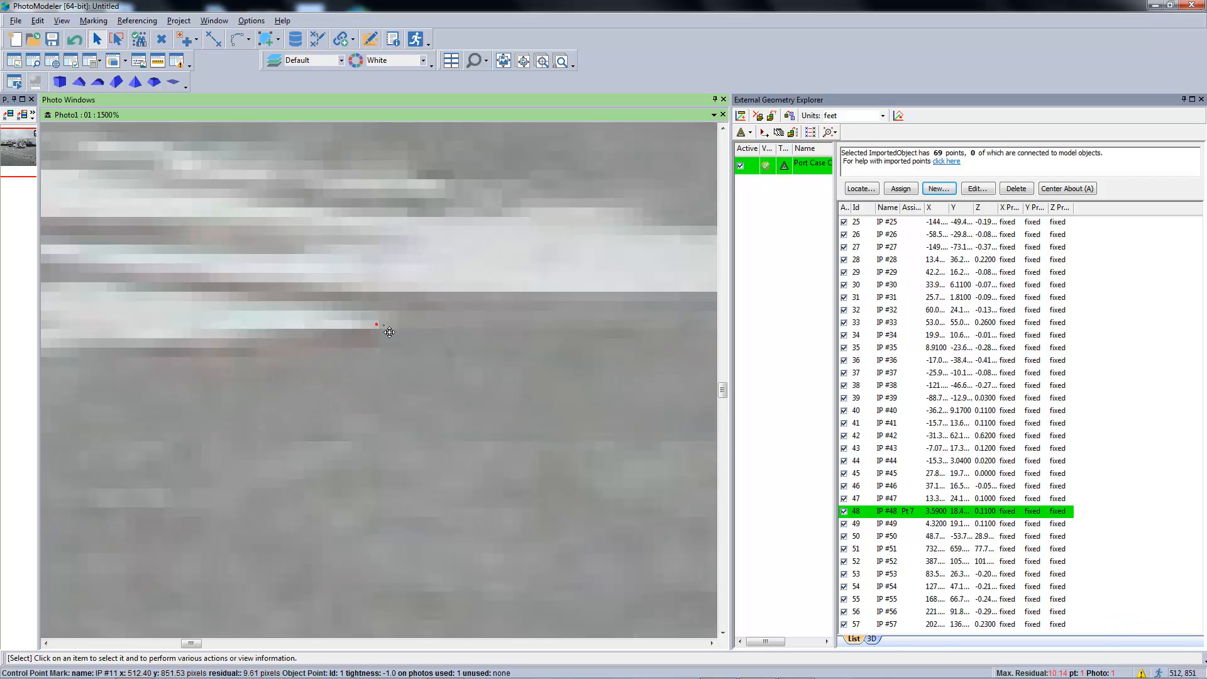
left_click_drag(377, 325, 382, 326)
scroll(469, 321, "down", 12)
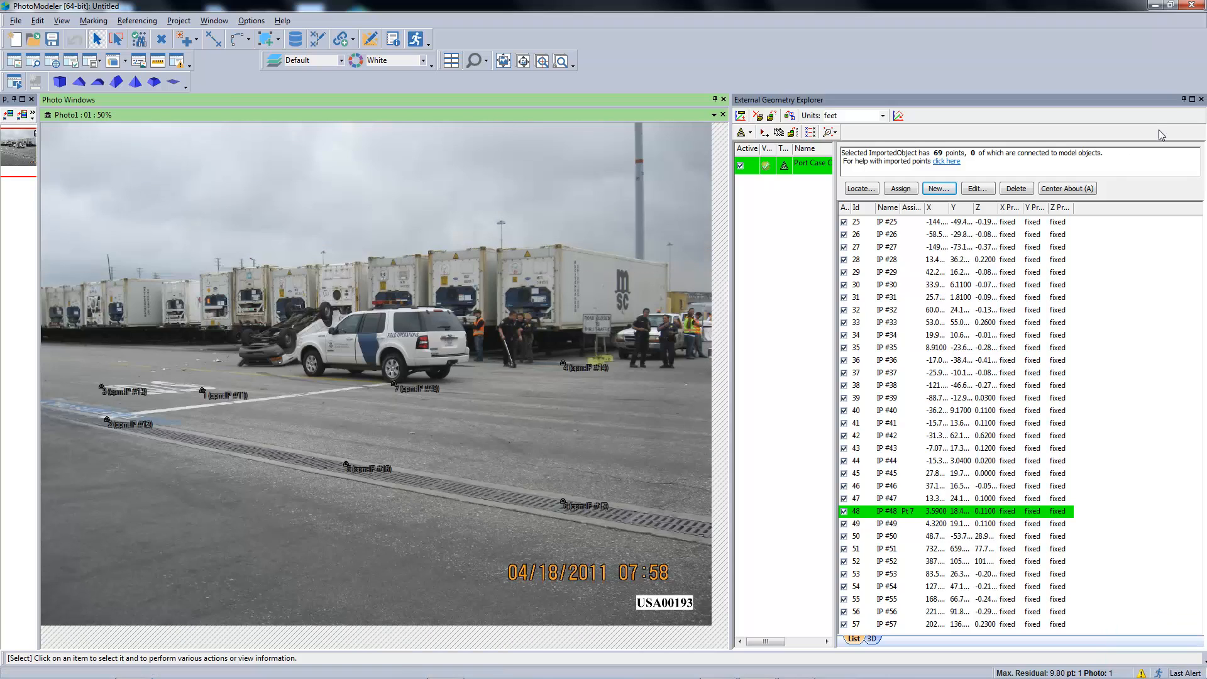
Step: Close the External Geometry Explorer and open a 3D view beside the photo, centred on the imported points
left_click(1202, 99)
key("F3")
scroll(429, 420, "up", 3)
left_click_drag(314, 527, 432, 455)
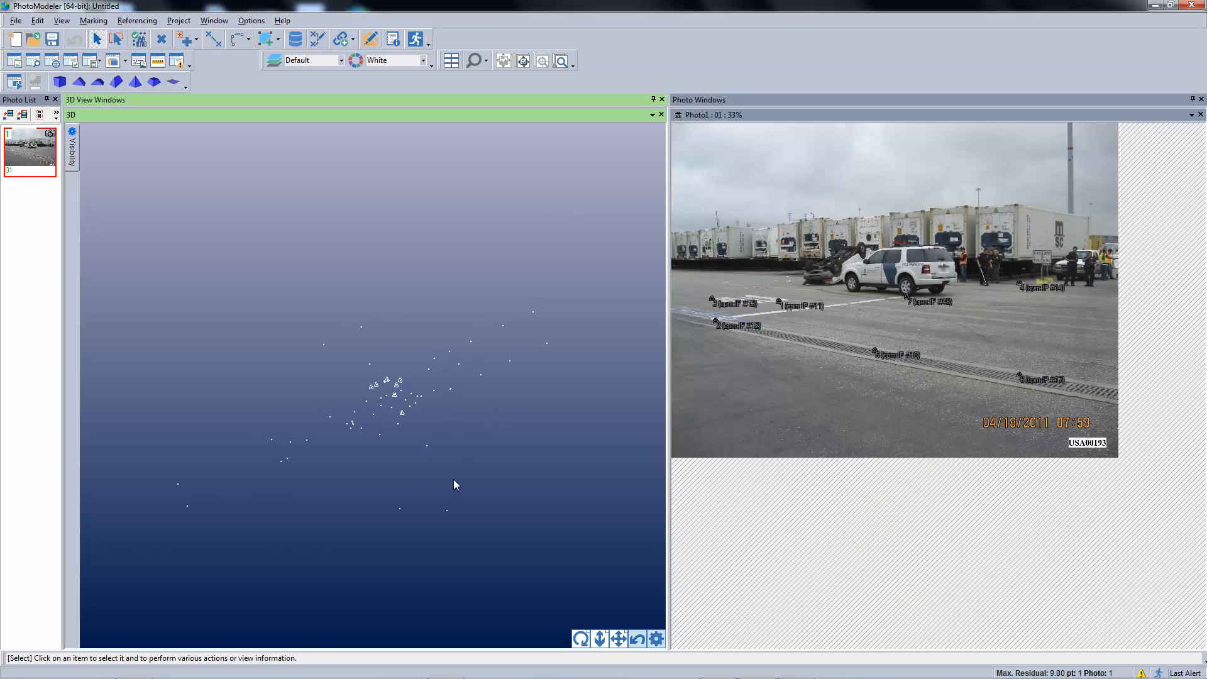
left_click(582, 639)
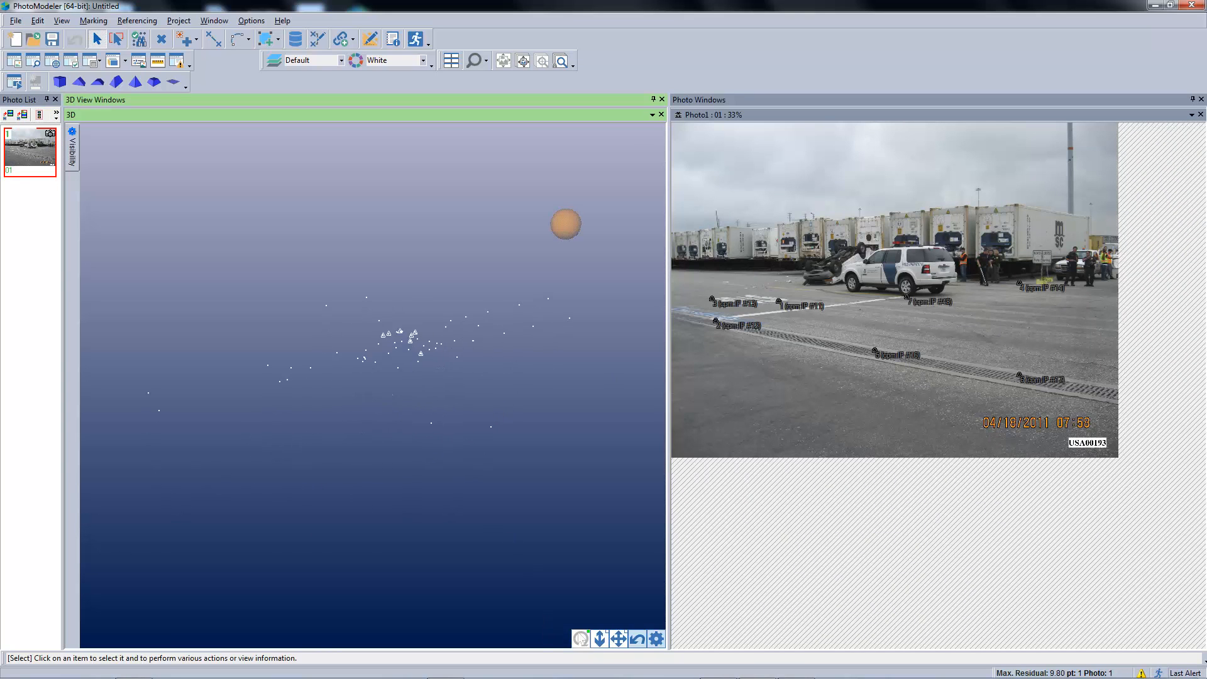
scroll(379, 361, "up", 4)
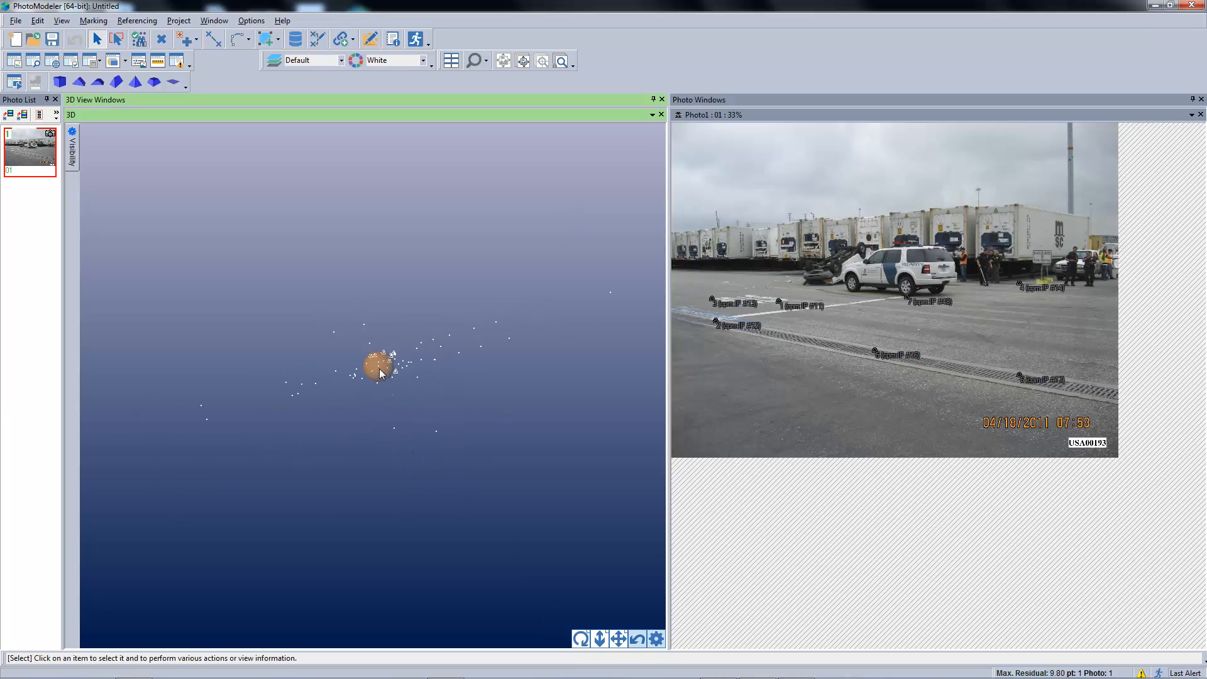
left_click_drag(379, 365, 348, 349)
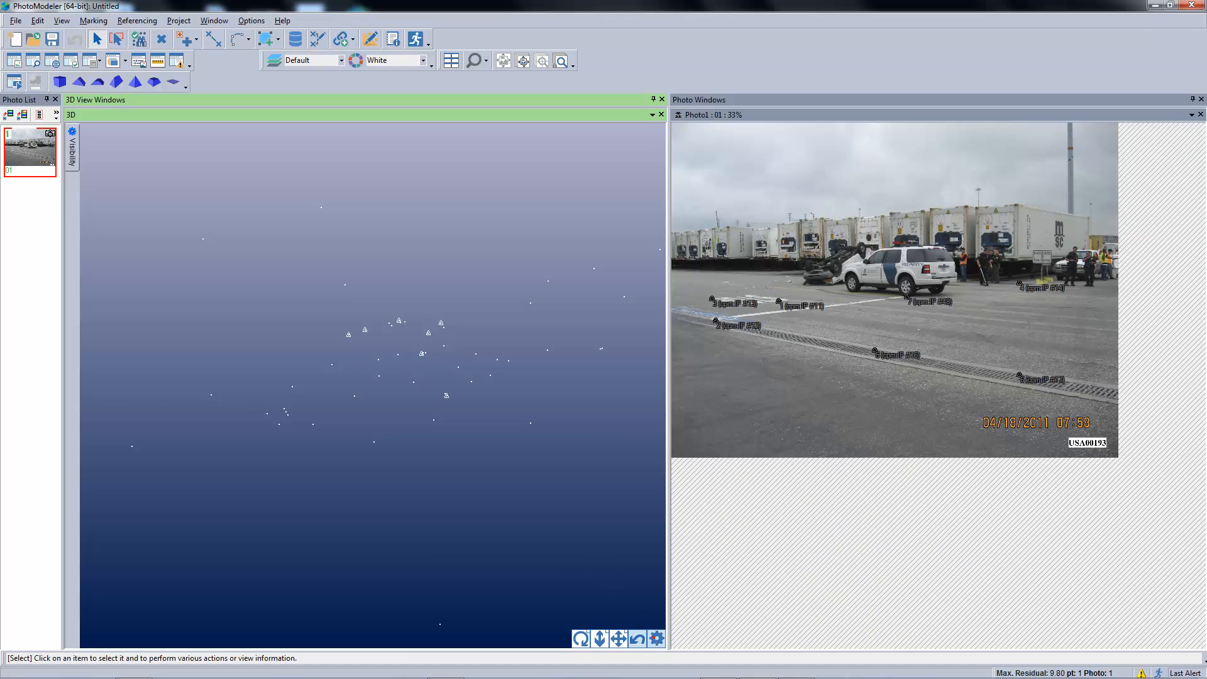
Step: Show camera stations with their IDs in the 3D view, along with rays when cameras or points are selected
left_click(656, 639)
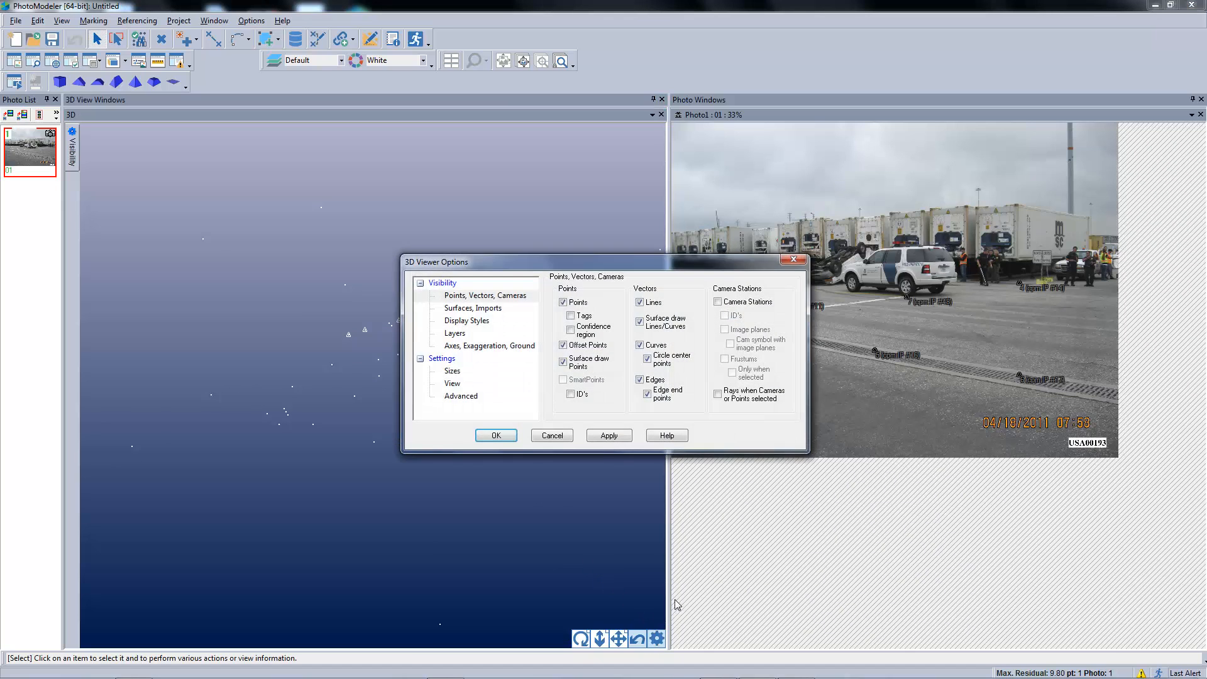
left_click(717, 302)
left_click_drag(724, 262, 927, 212)
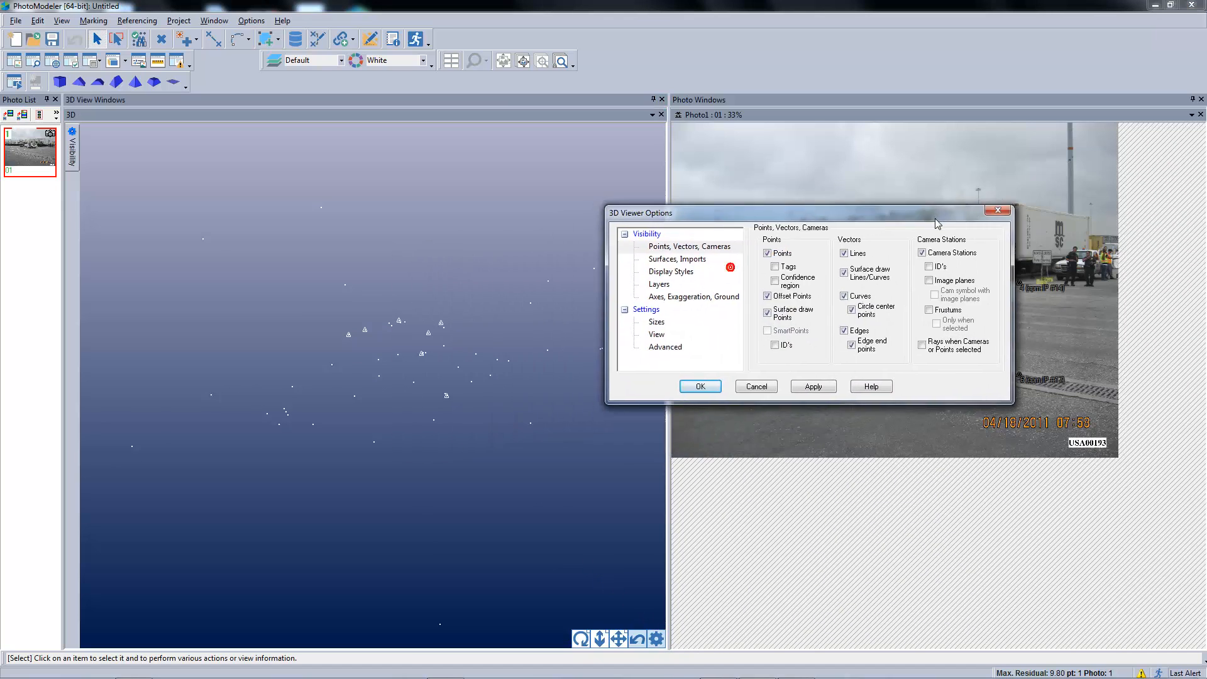
left_click(937, 268)
left_click(923, 345)
left_click(713, 385)
Step: Show the IDs of the control points and imported points in the 3D view
left_click_drag(313, 322, 296, 322)
left_click_drag(578, 635, 577, 633)
left_click(656, 638)
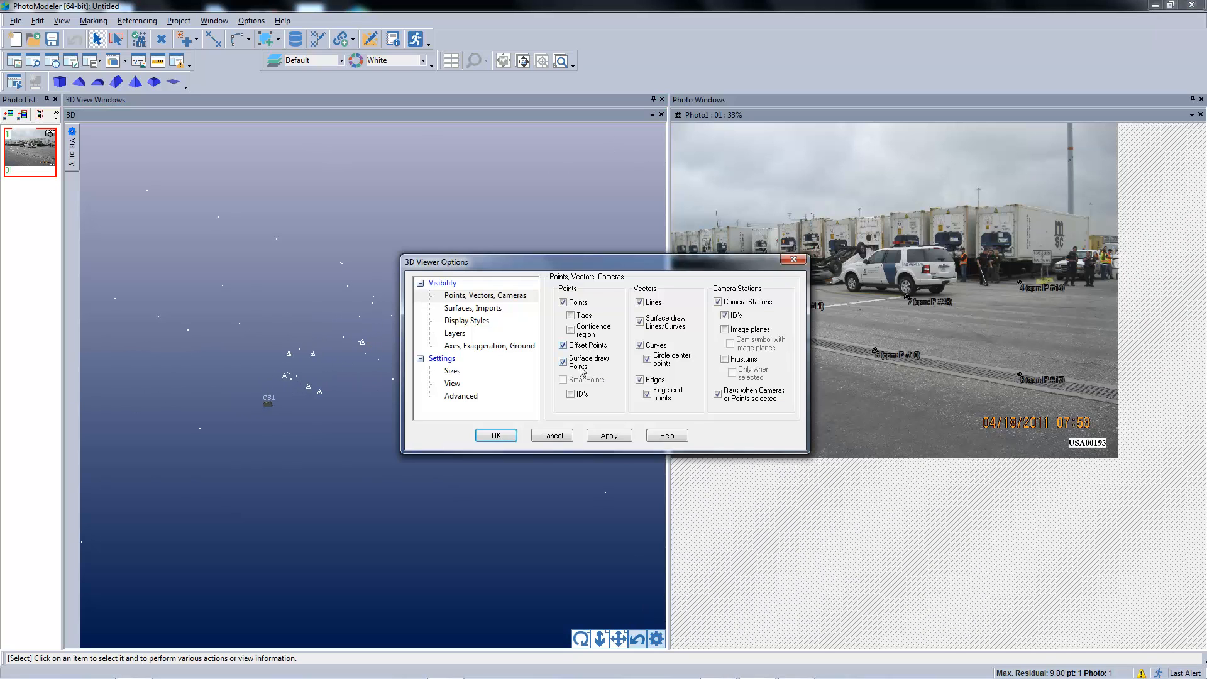
left_click(487, 308)
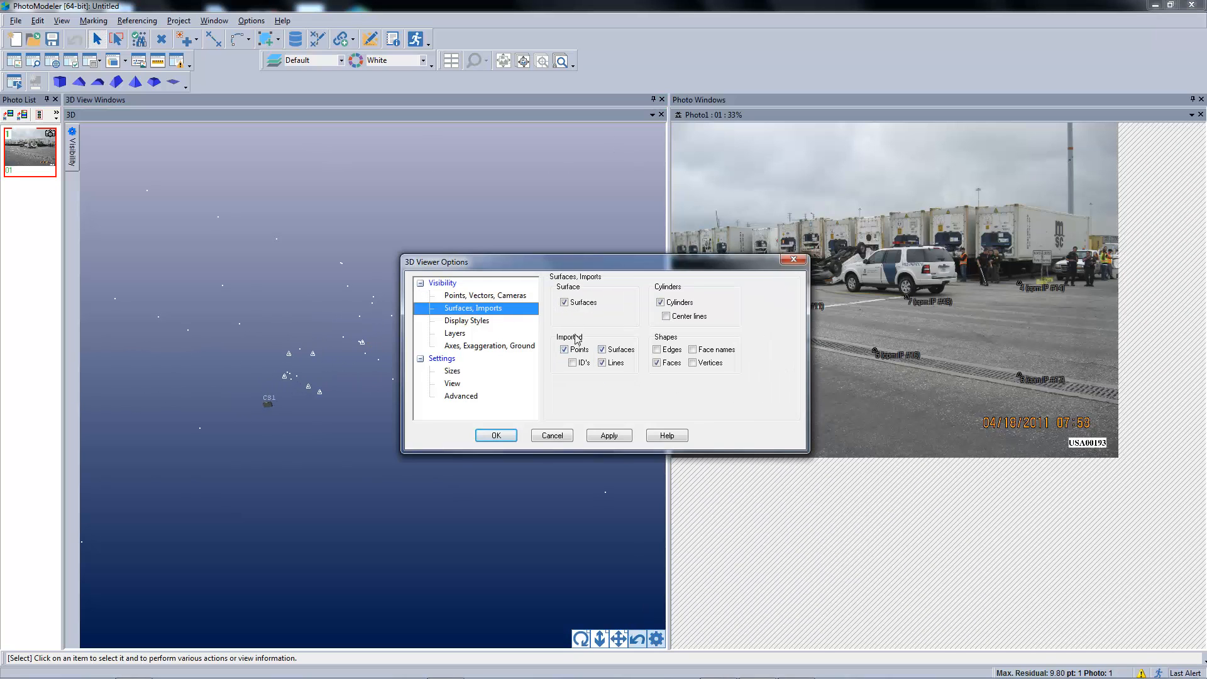
left_click(572, 363)
left_click(496, 435)
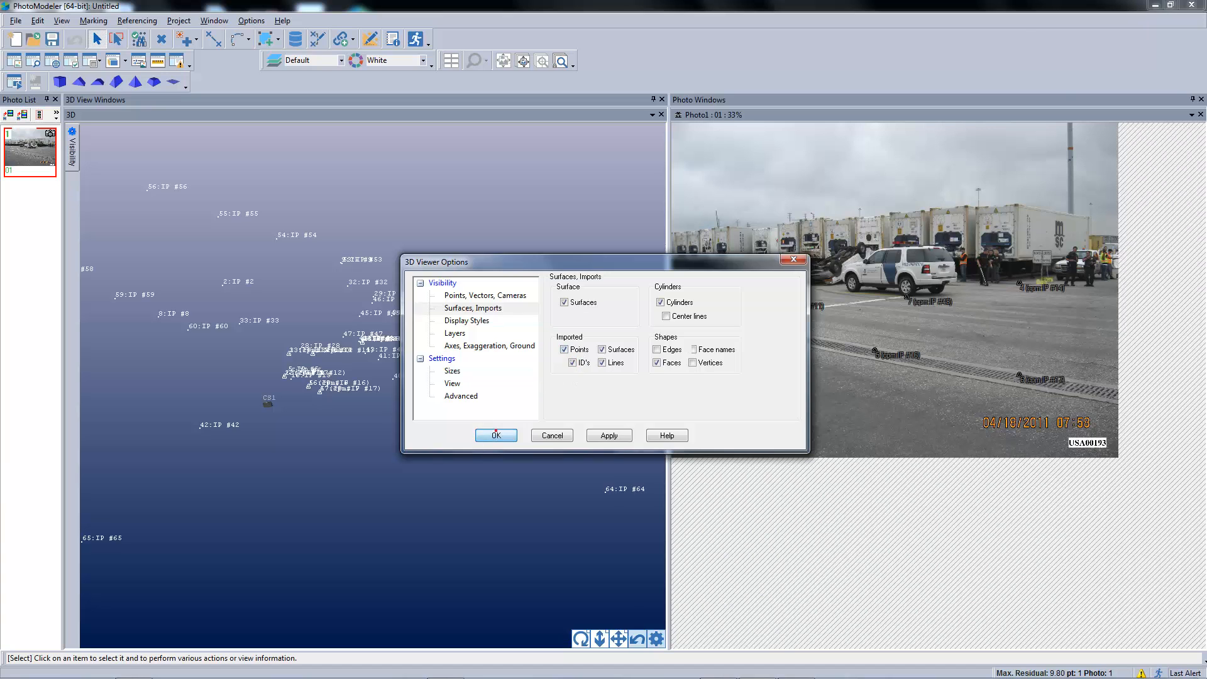
Step: Hide the imported points' IDs and select the camera station to display its rays to the marked control points
scroll(286, 388, "up", 3)
left_click_drag(579, 634, 578, 634)
left_click(655, 638)
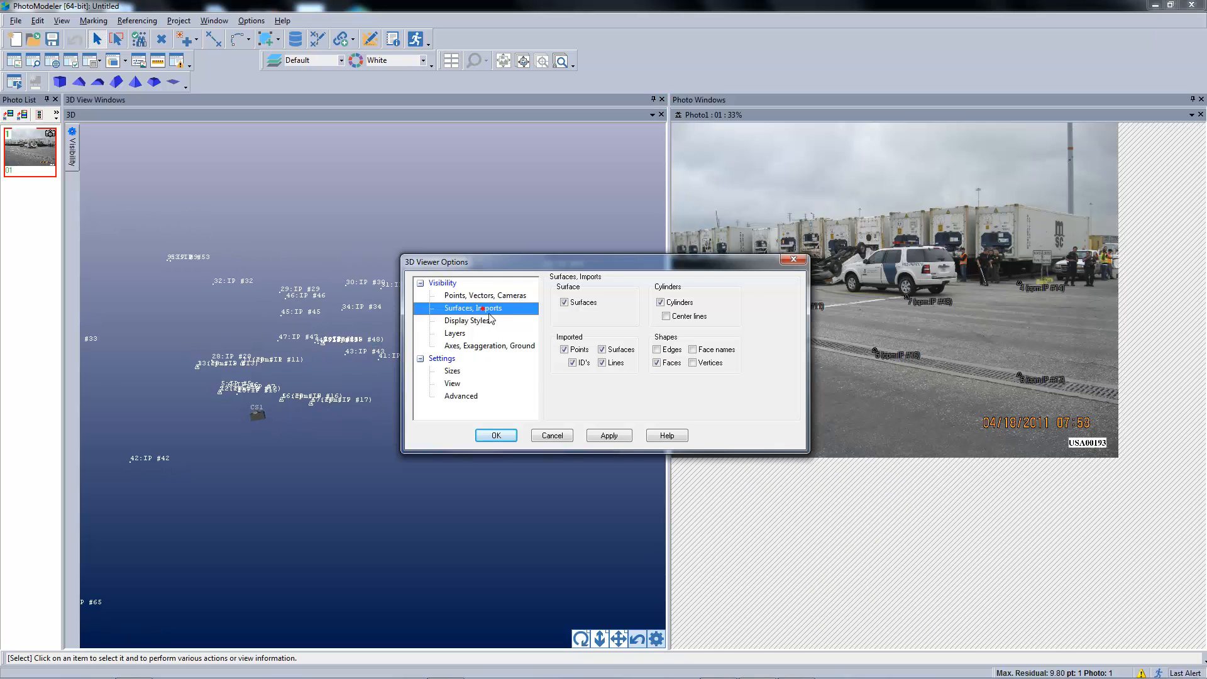
left_click(573, 363)
left_click(496, 435)
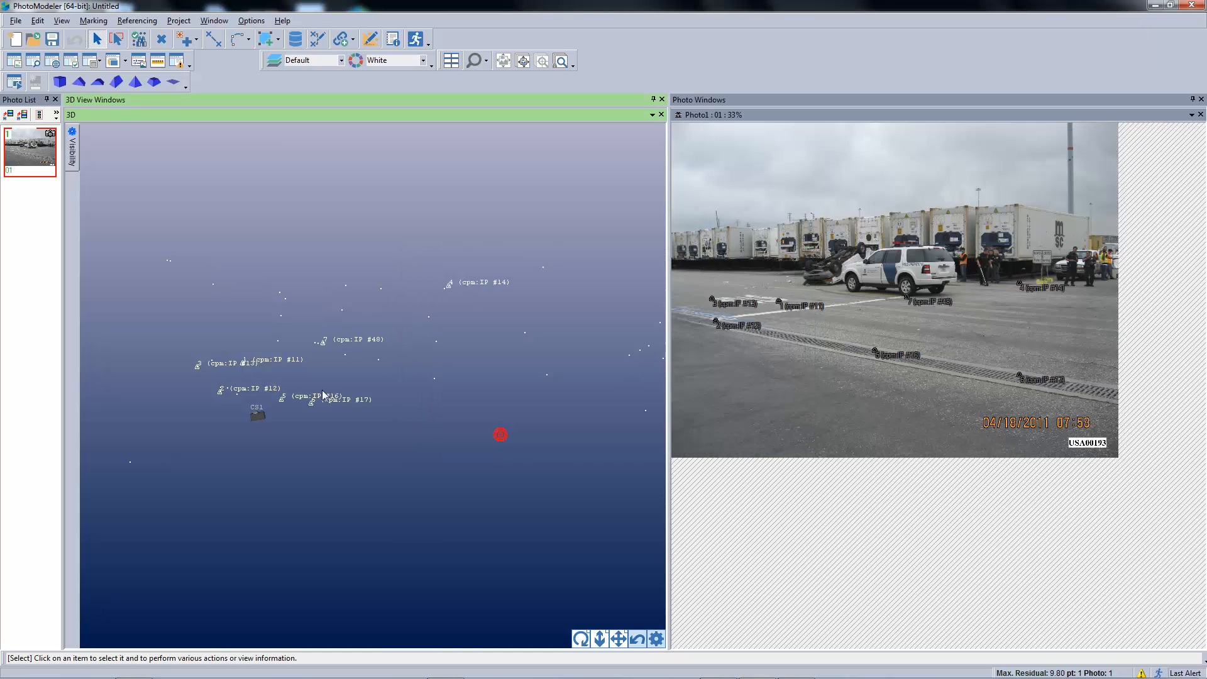
left_click_drag(581, 642, 583, 638)
left_click(235, 435)
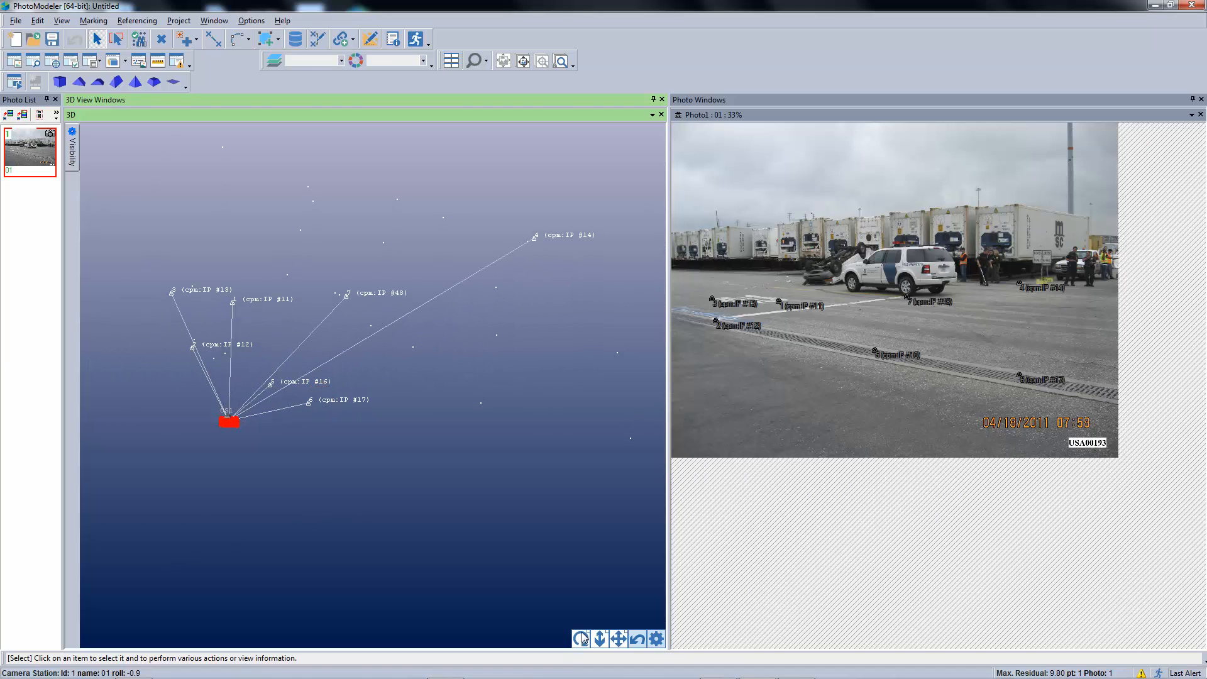
Step: Review the solved inverse camera's focal length in the Camera Viewer
left_click(178, 20)
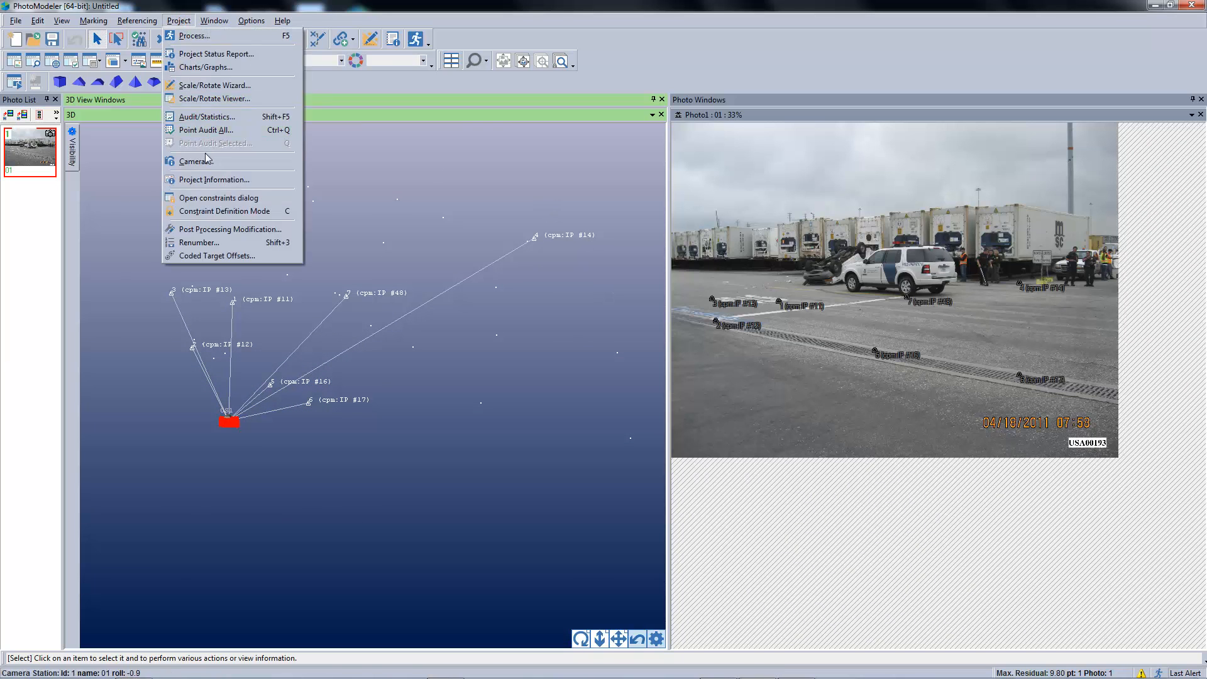
left_click(192, 32)
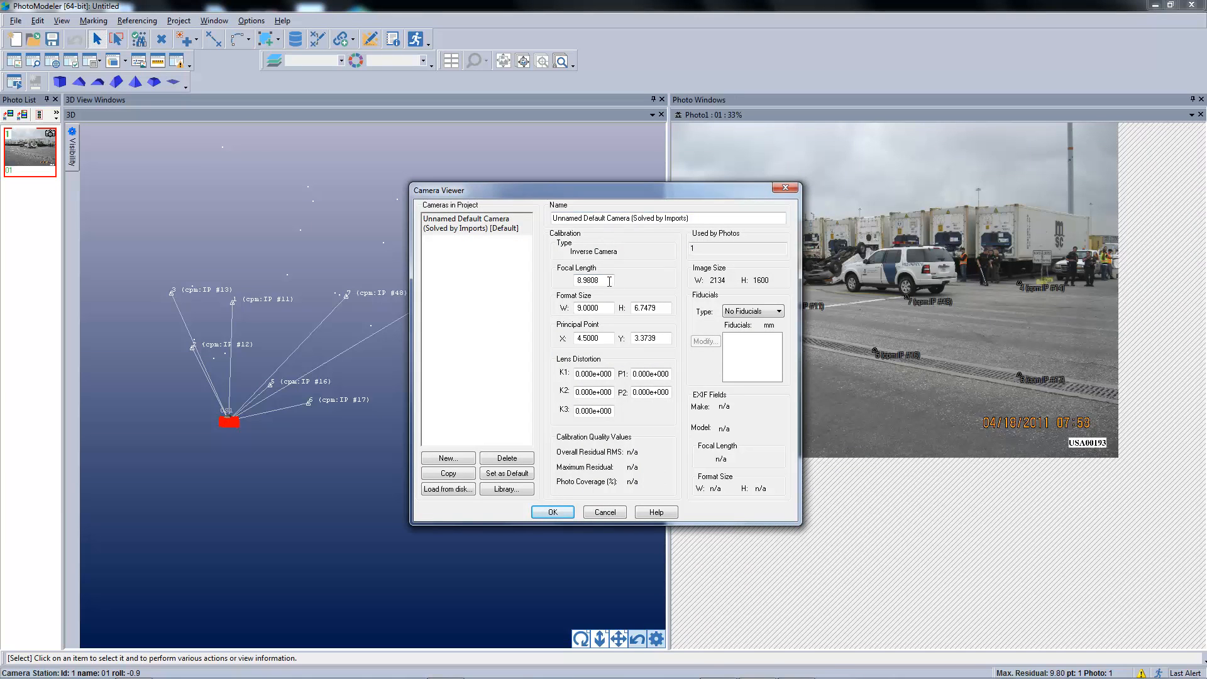
double_click(589, 280)
left_click(562, 514)
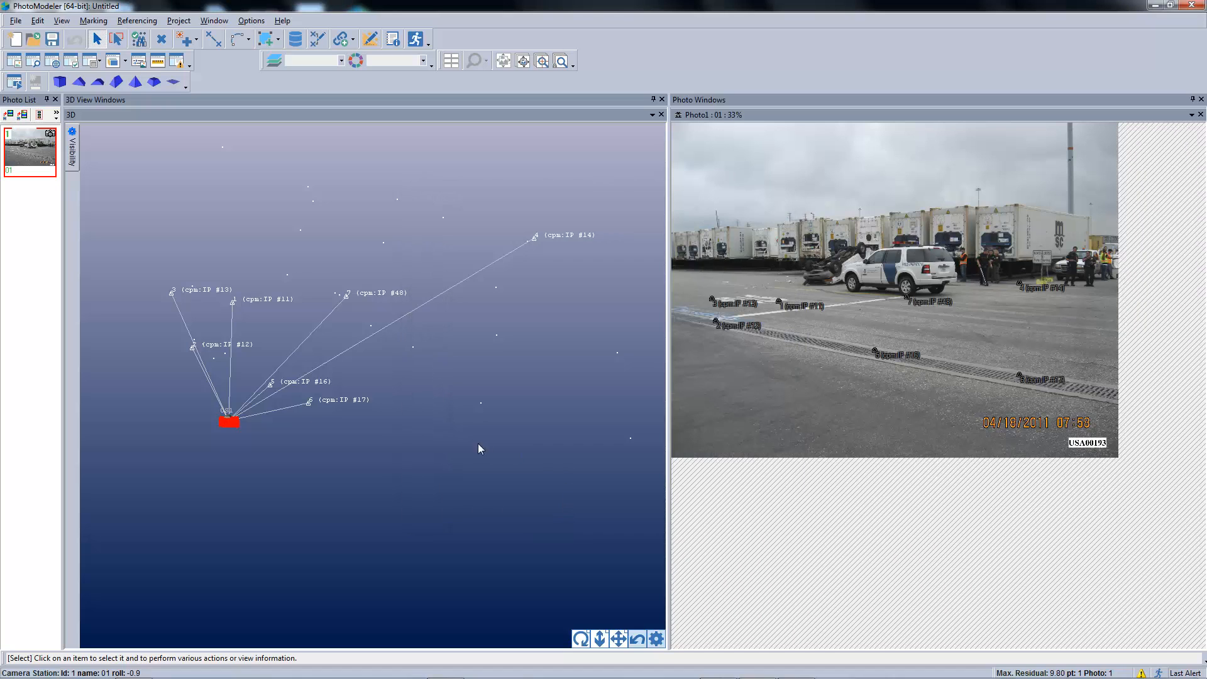
Step: Close the photo window so the 3D view fills the workspace, and deselect the camera station
left_click_drag(581, 639, 585, 645)
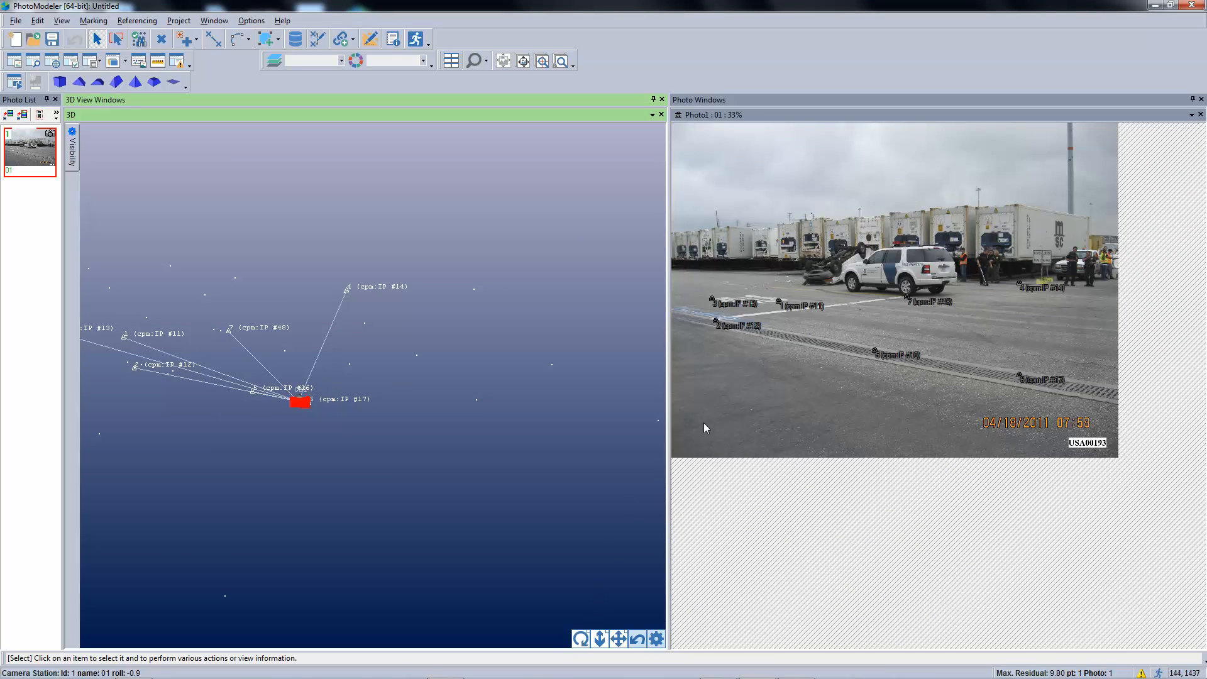
left_click(1201, 115)
left_click(678, 411)
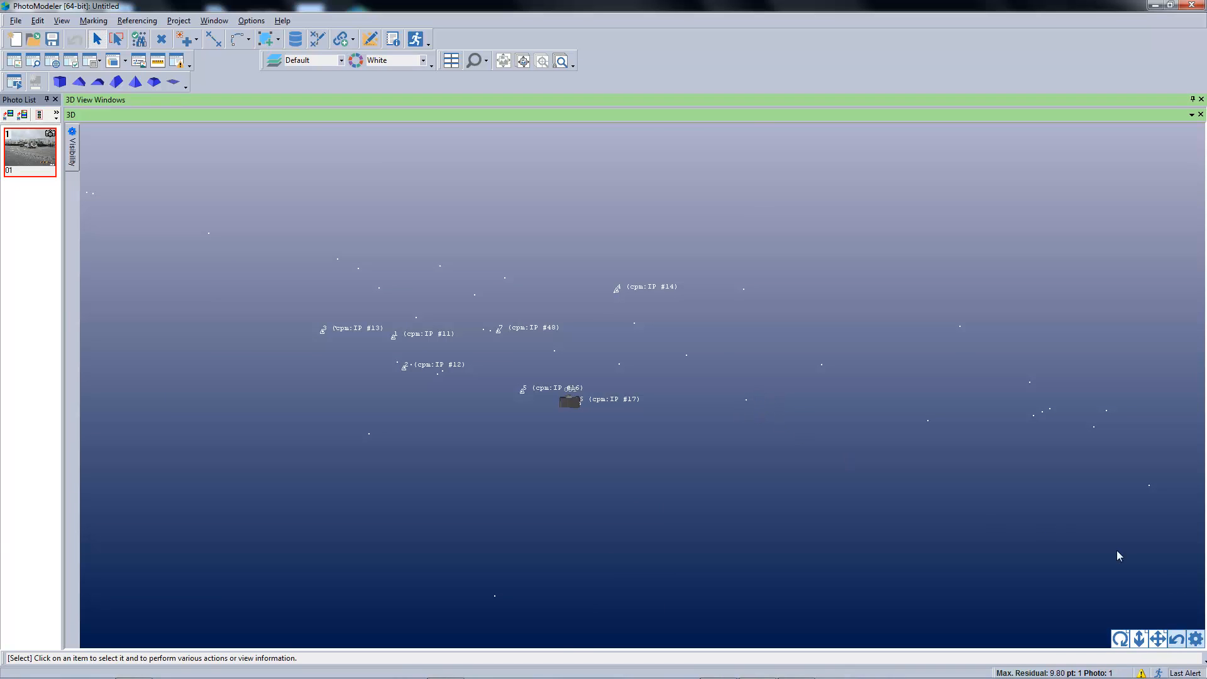
Step: Close the 3D view and open photo 01 across the full workspace to view the marked control points
left_click(1201, 115)
double_click(49, 164)
scroll(370, 374, "up", 1)
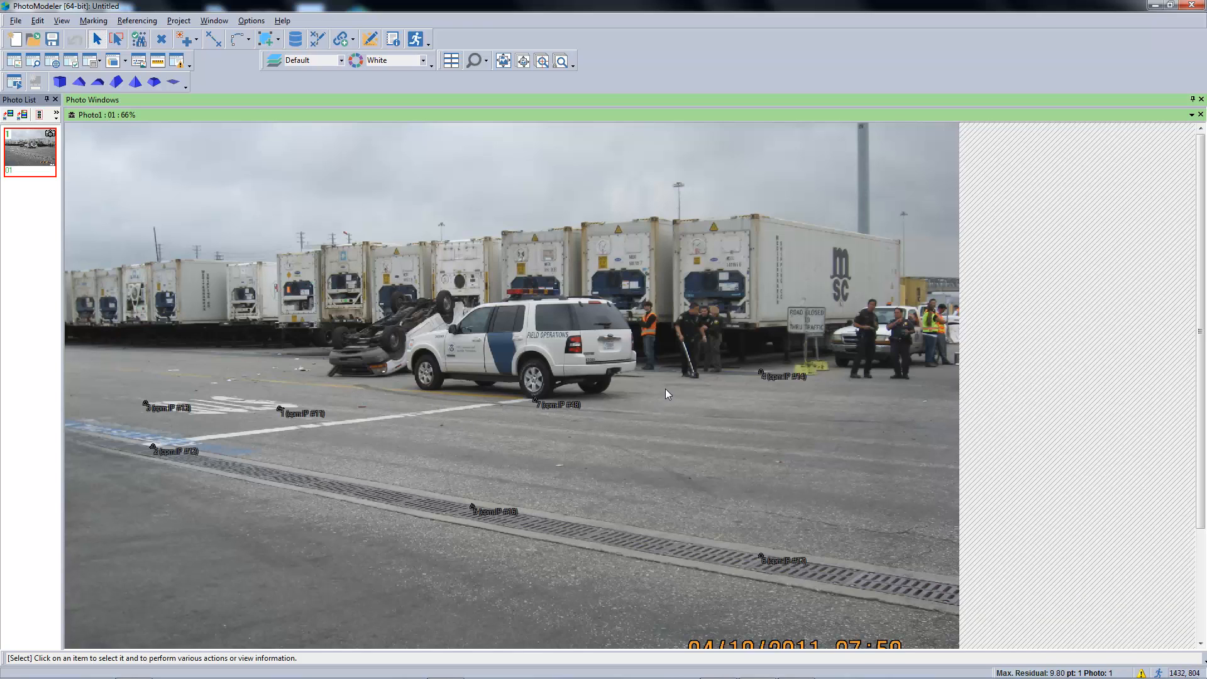
Step: Close photo 01 and reopen the 3D view, closing in on the camera station and control points
left_click(1201, 115)
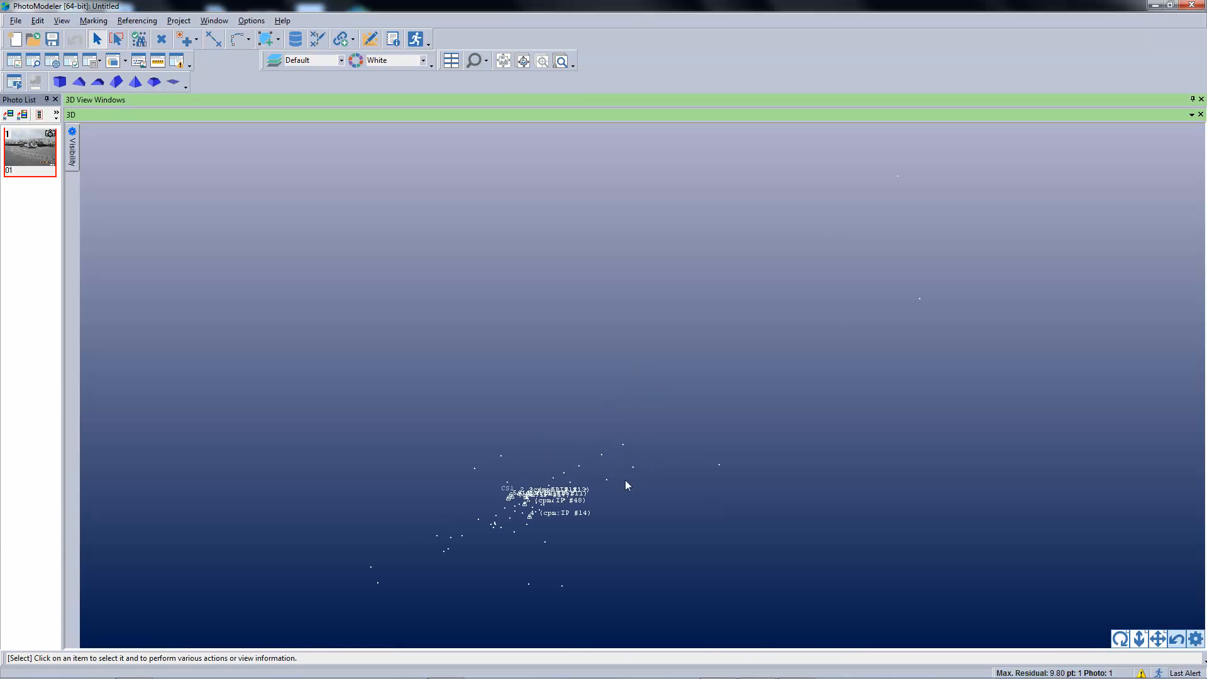
scroll(625, 480, "up", 3)
middle_click_drag(533, 543, 517, 383)
scroll(484, 473, "up", 2)
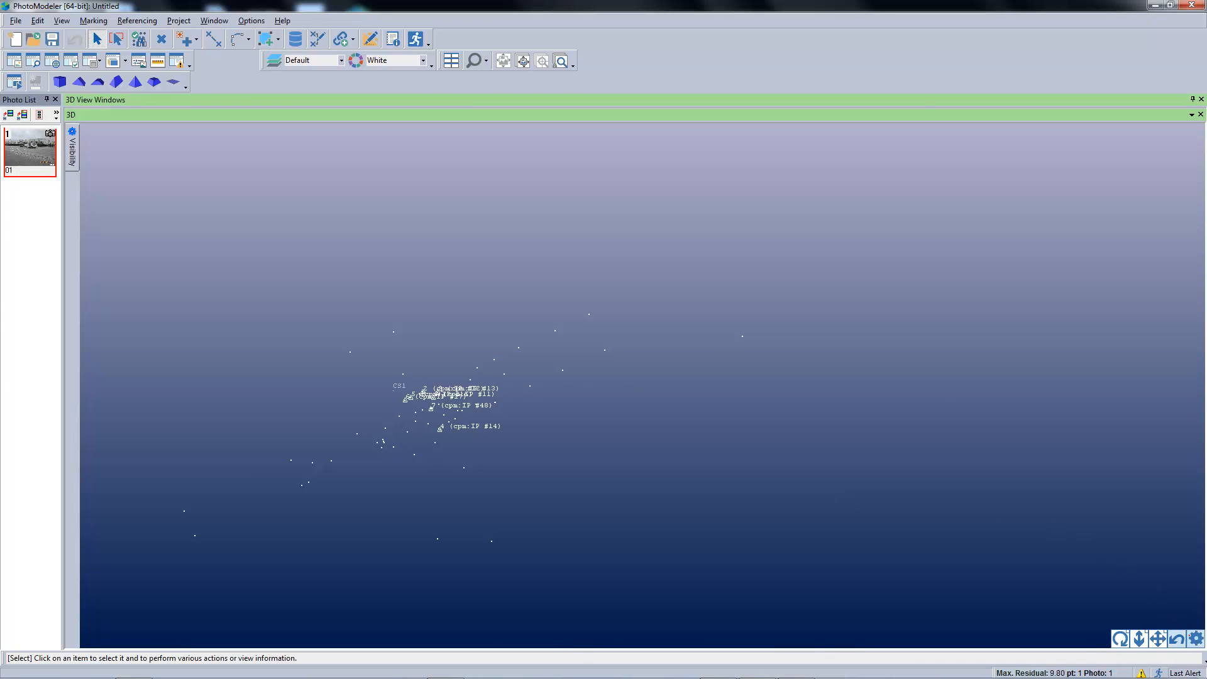
Step: Turn on the IDs of the imported points in the 3D view's visibility options
left_click(1196, 639)
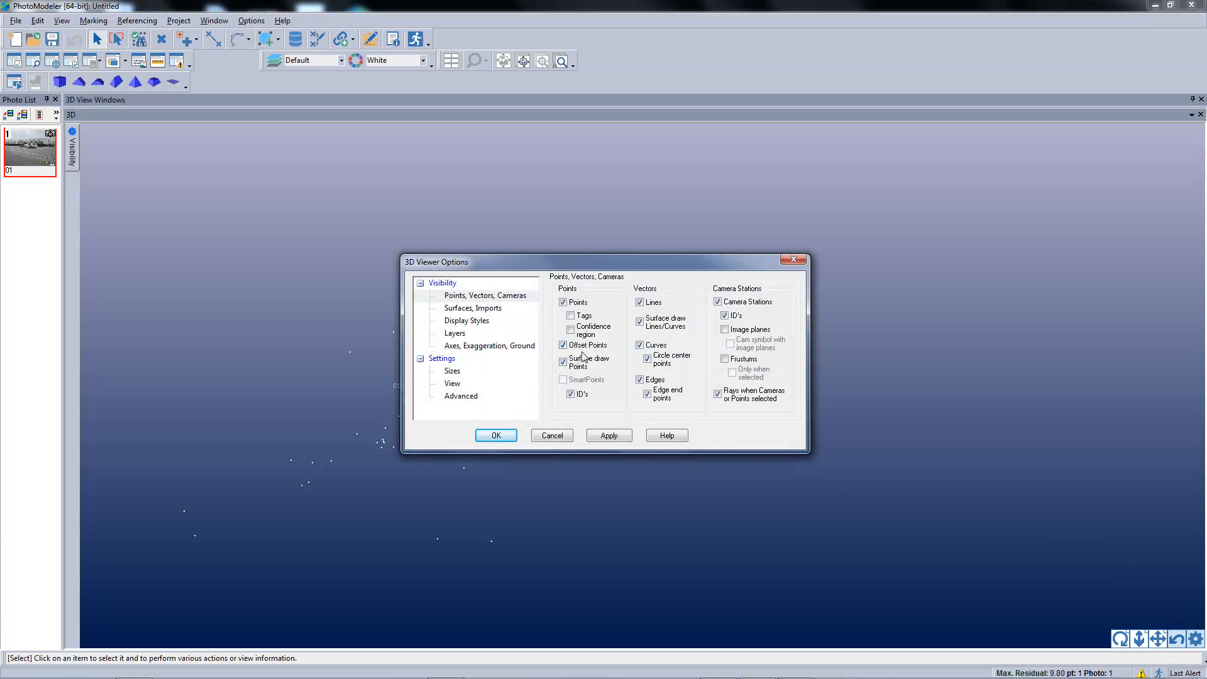
left_click(470, 311)
left_click(572, 363)
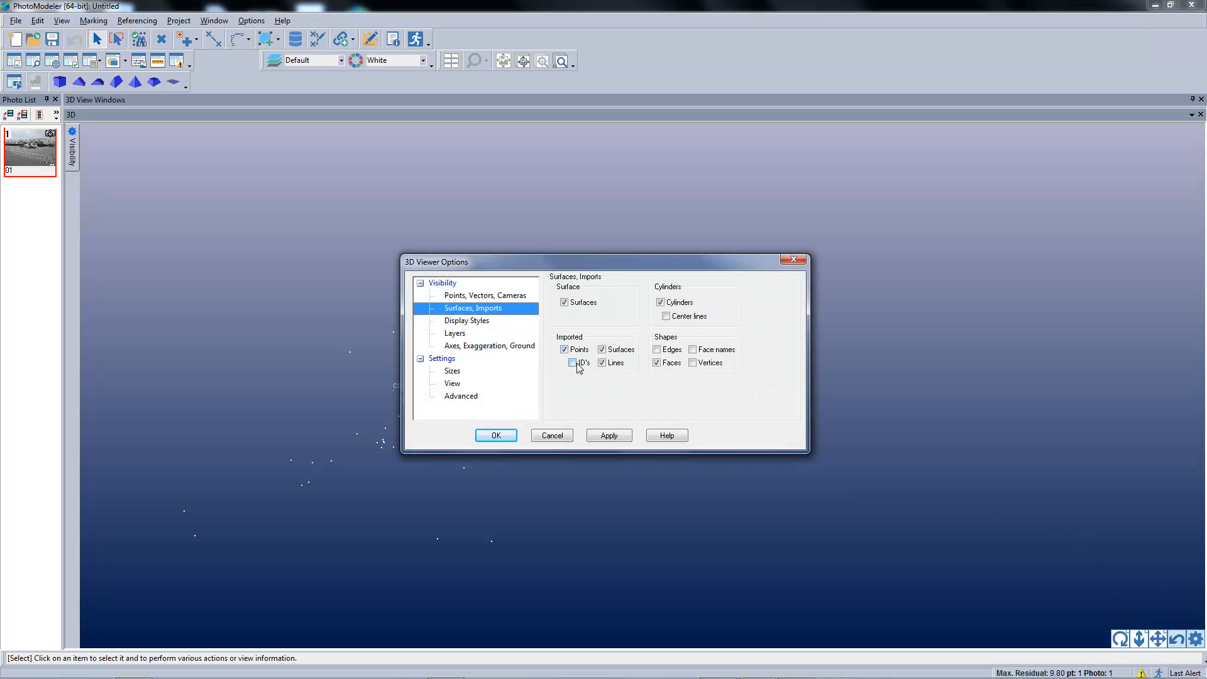
left_click(496, 435)
Step: Start a path-mode surface in the 3D view at control point IP #11 and extend its boundary to imported point IP #47
scroll(482, 422, "up", 5)
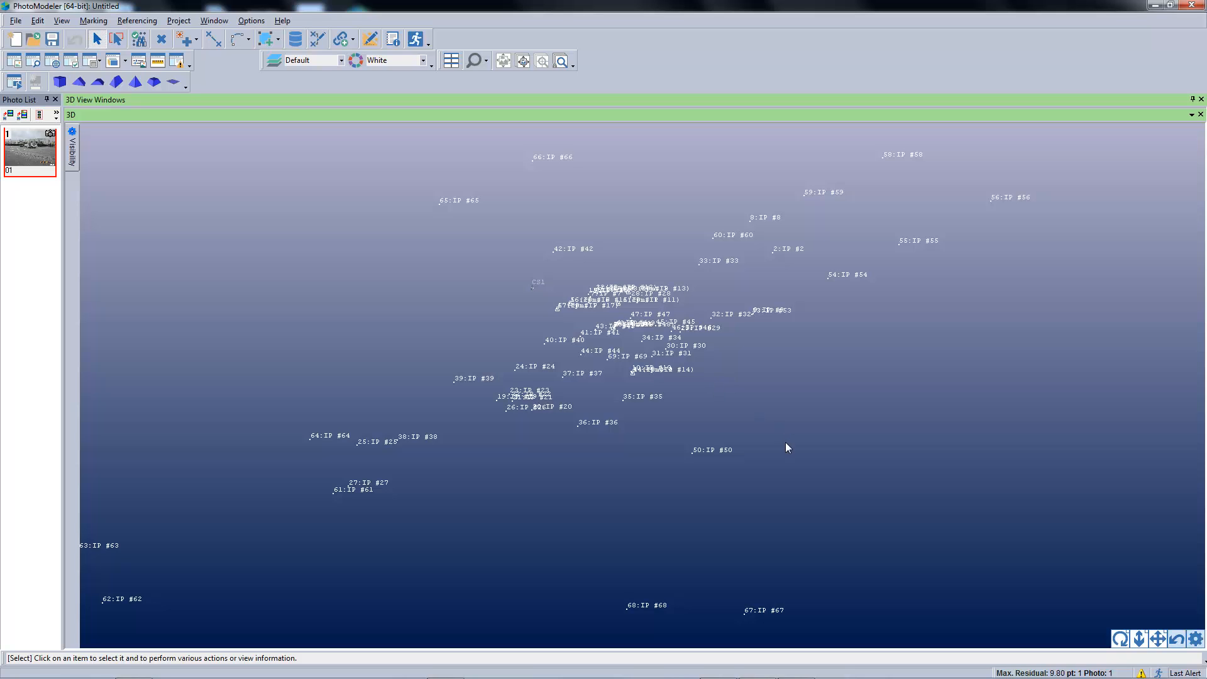
scroll(593, 413, "up", 2)
scroll(593, 413, "up", 2)
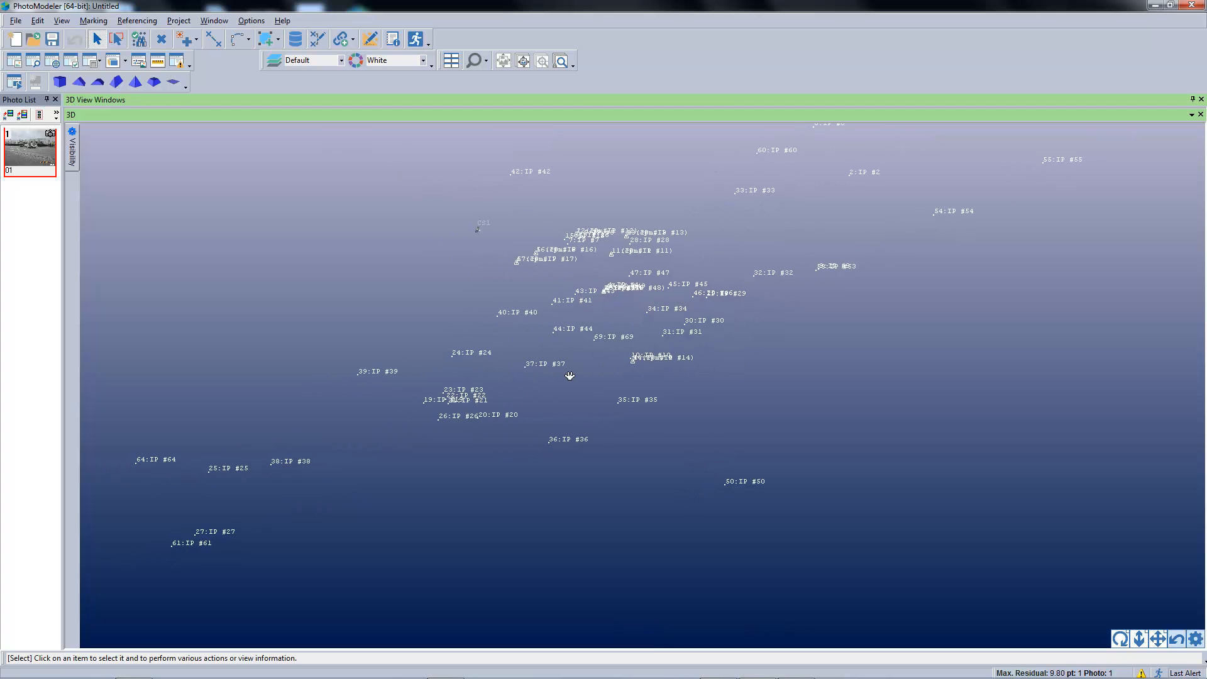
scroll(597, 247, "up", 2)
scroll(603, 247, "up", 1)
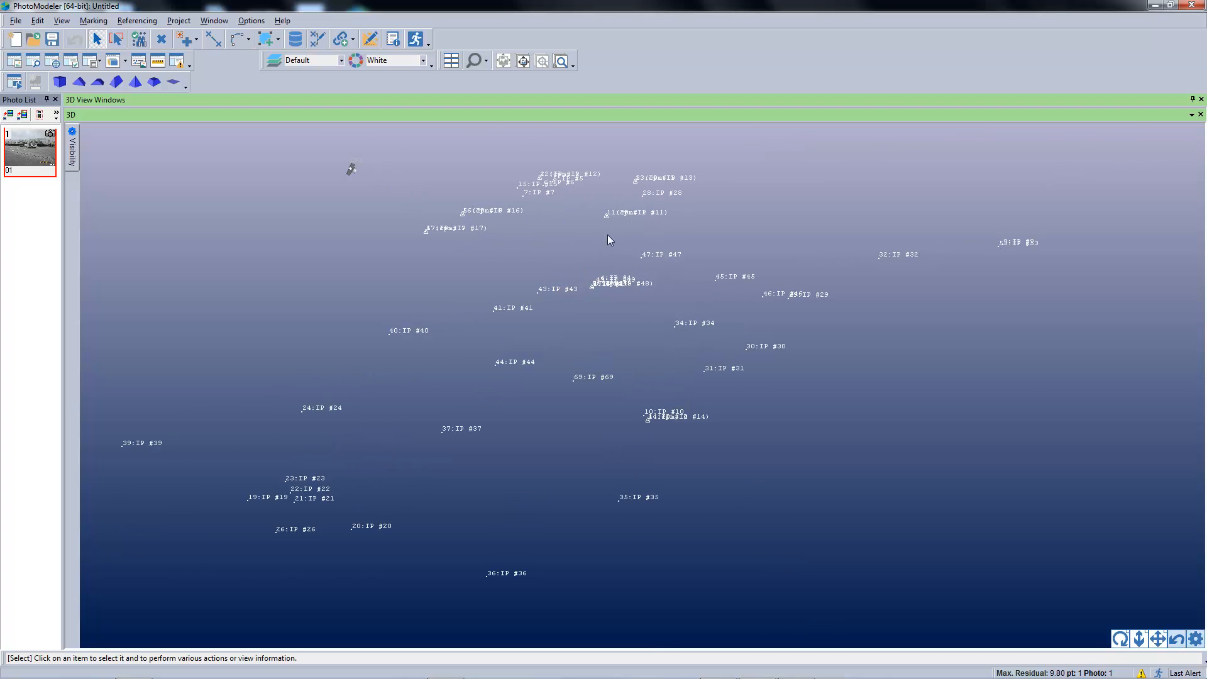
middle_click_drag(603, 247, 577, 290)
left_click(278, 40)
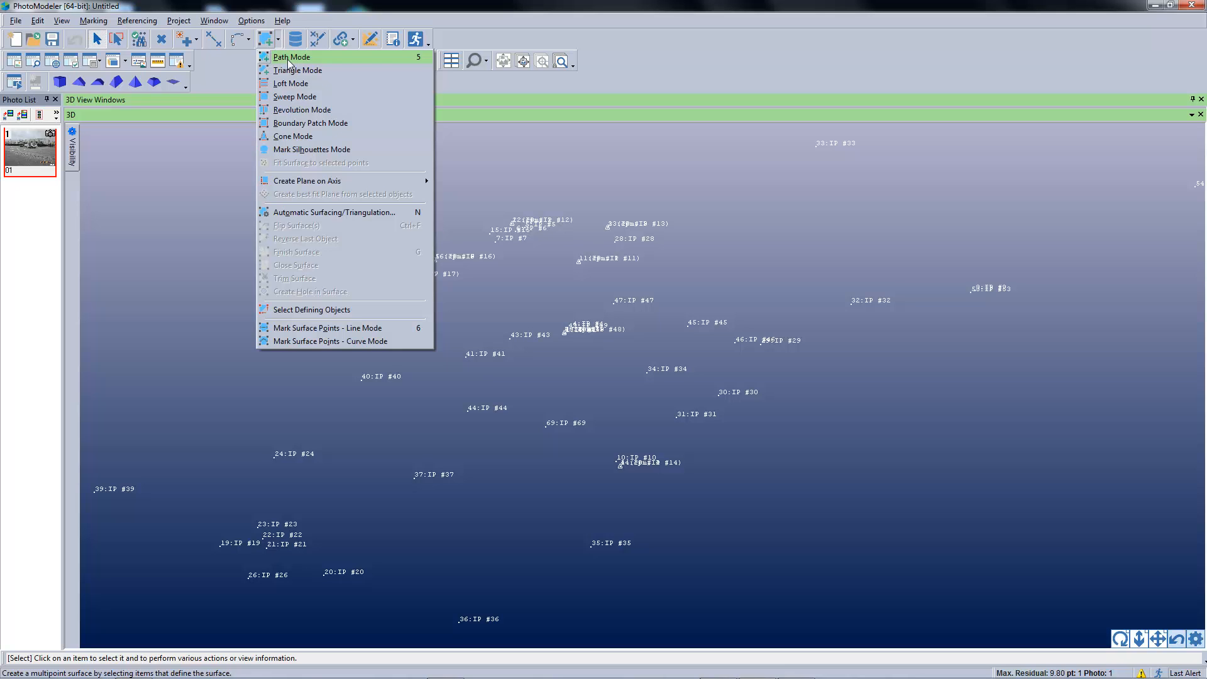
left_click(290, 57)
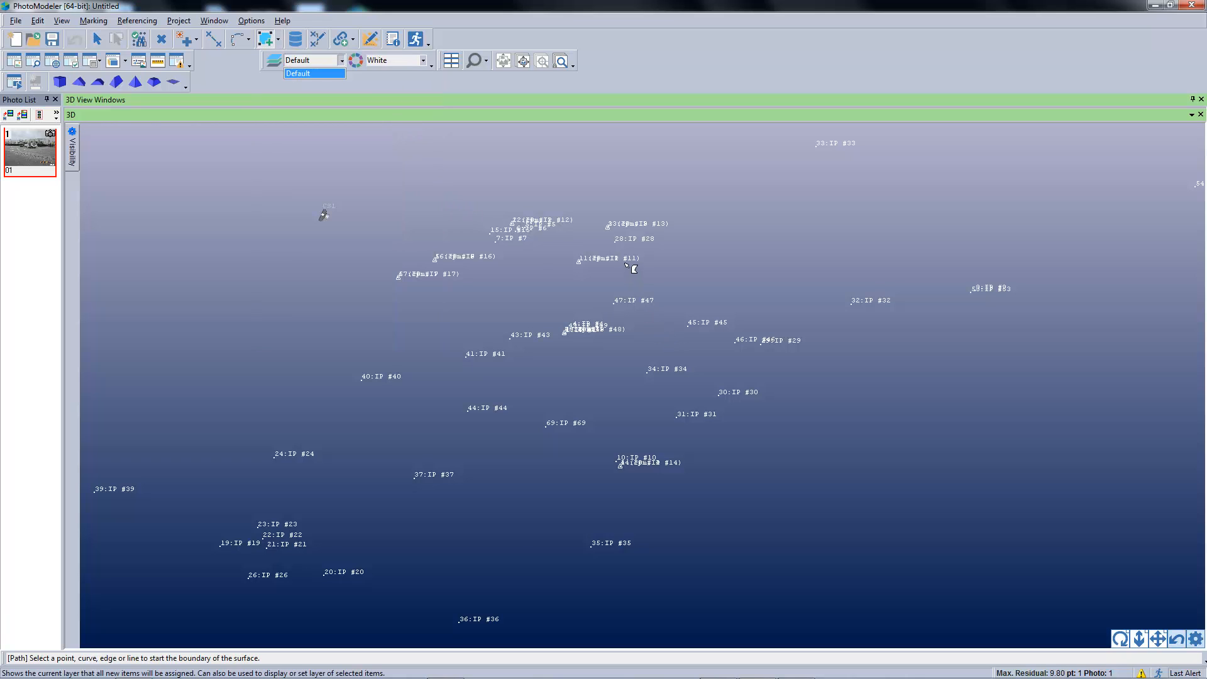
left_click(593, 261)
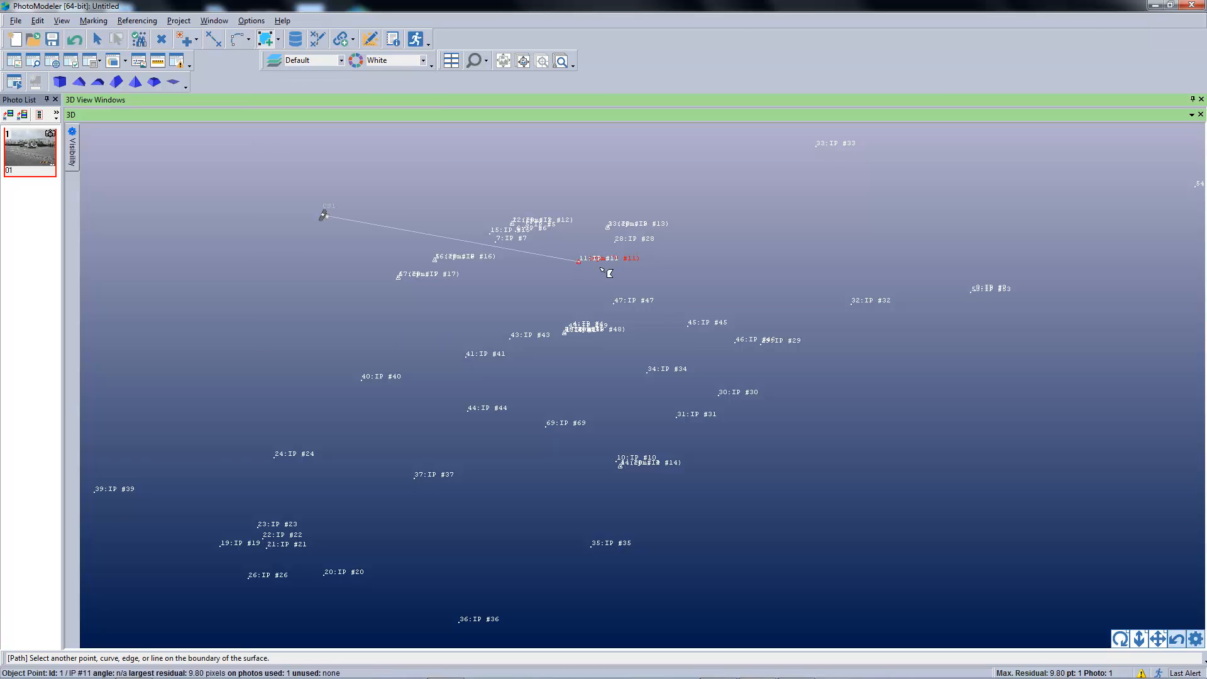
left_click(629, 300)
left_click(649, 302)
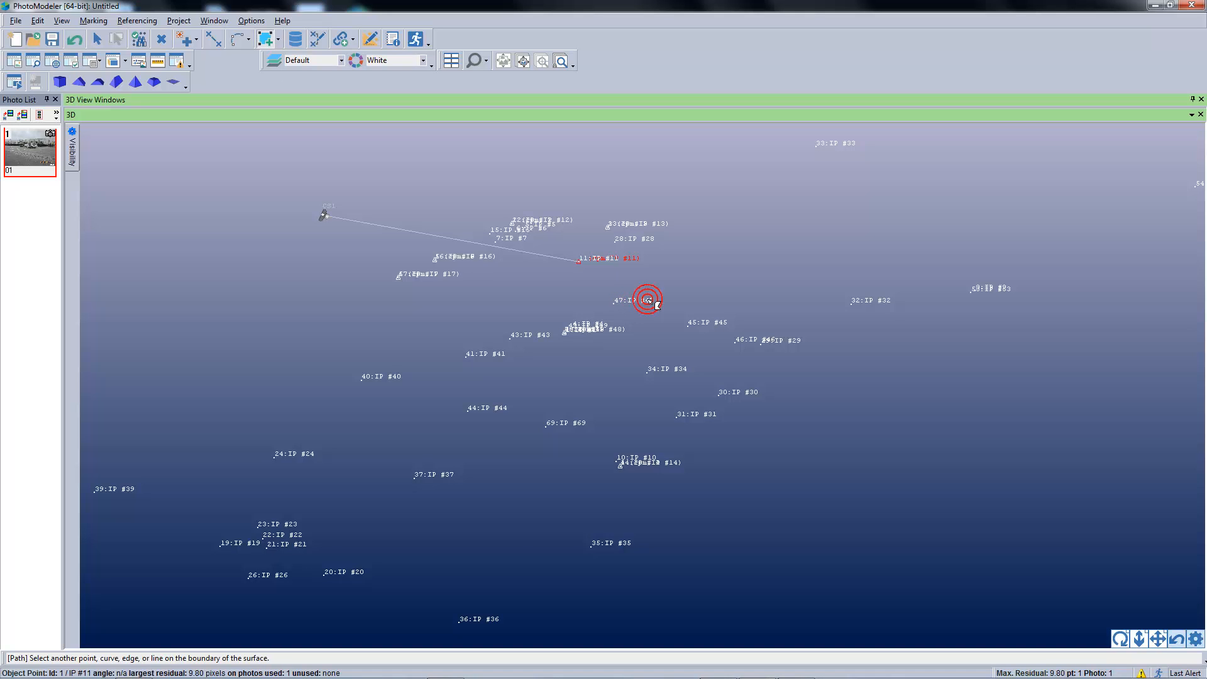
left_click(615, 304)
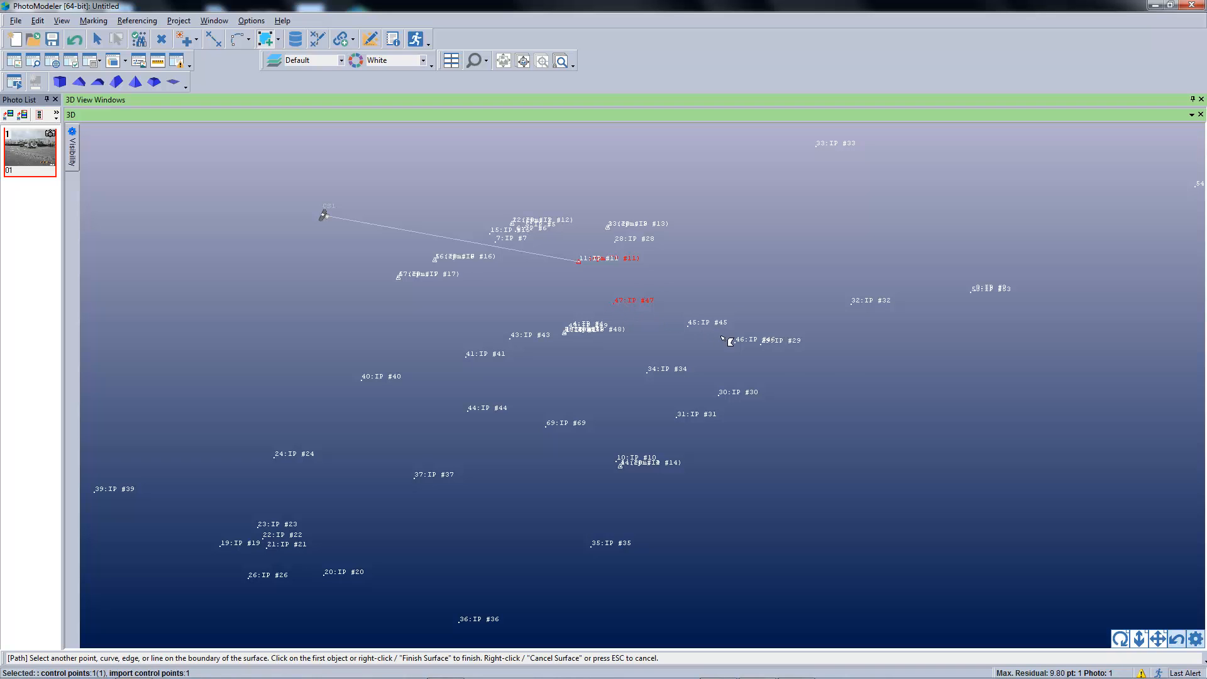
Step: Continue the surface boundary through imported points 46, 31, 10, 44 and 41, finish the surface and leave path mode
left_click(740, 342)
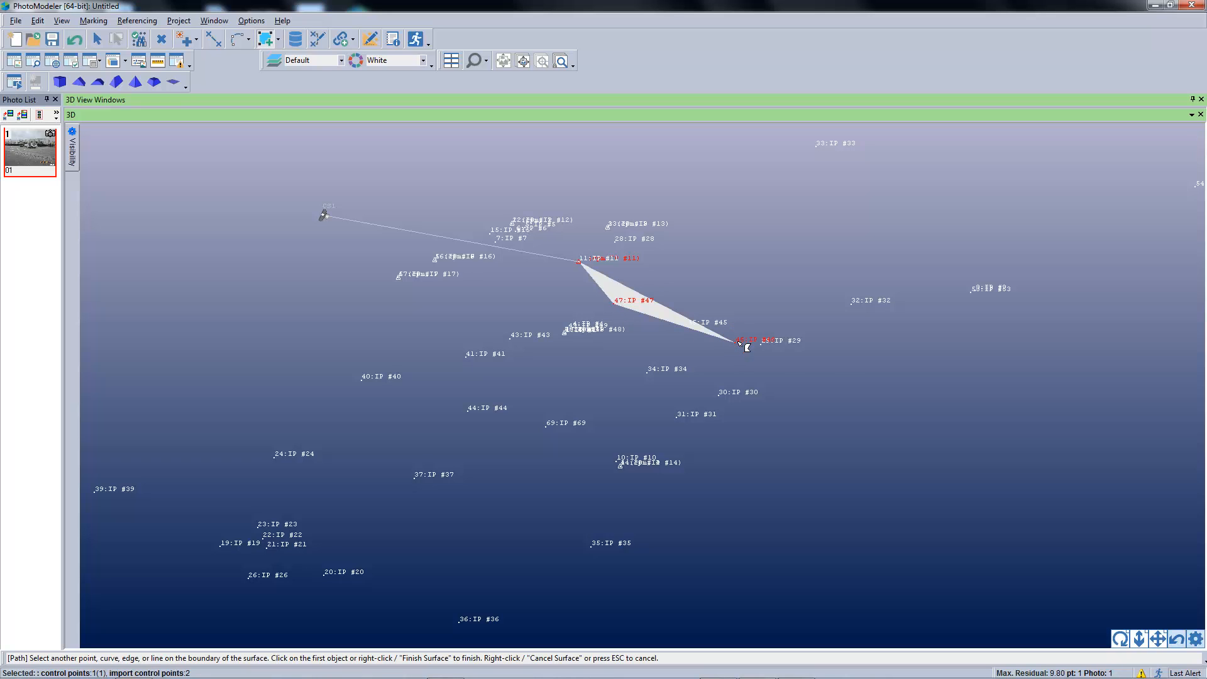
left_click(685, 416)
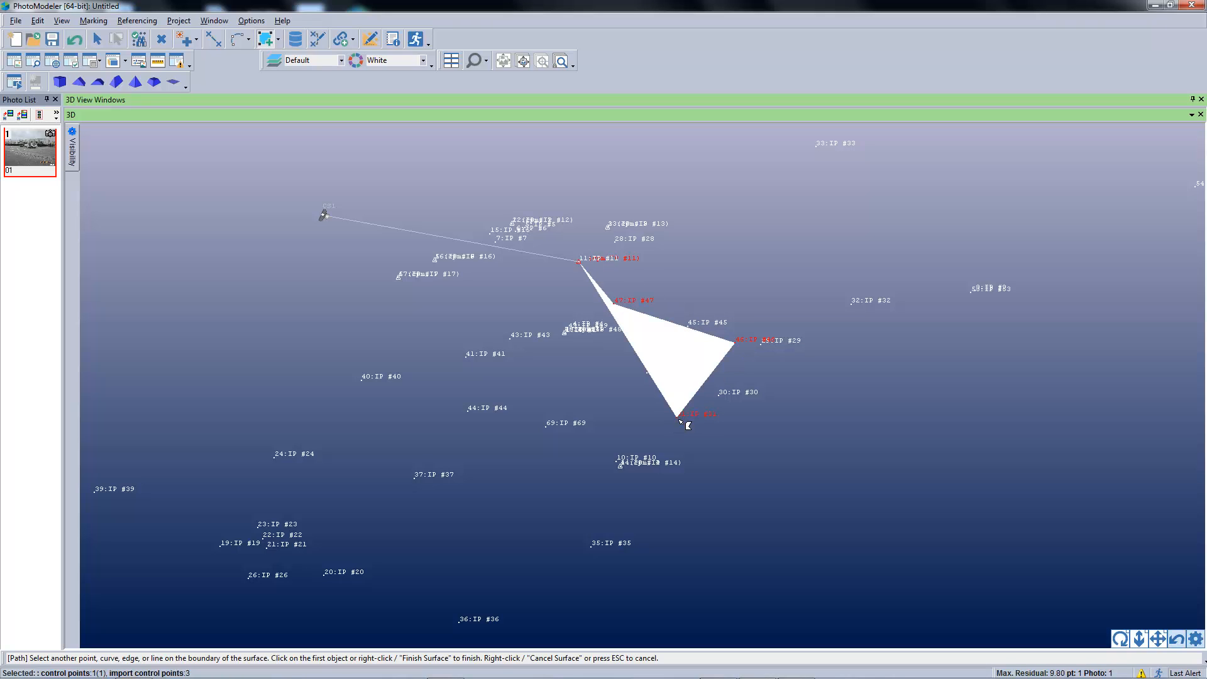
scroll(597, 379, "up", 1)
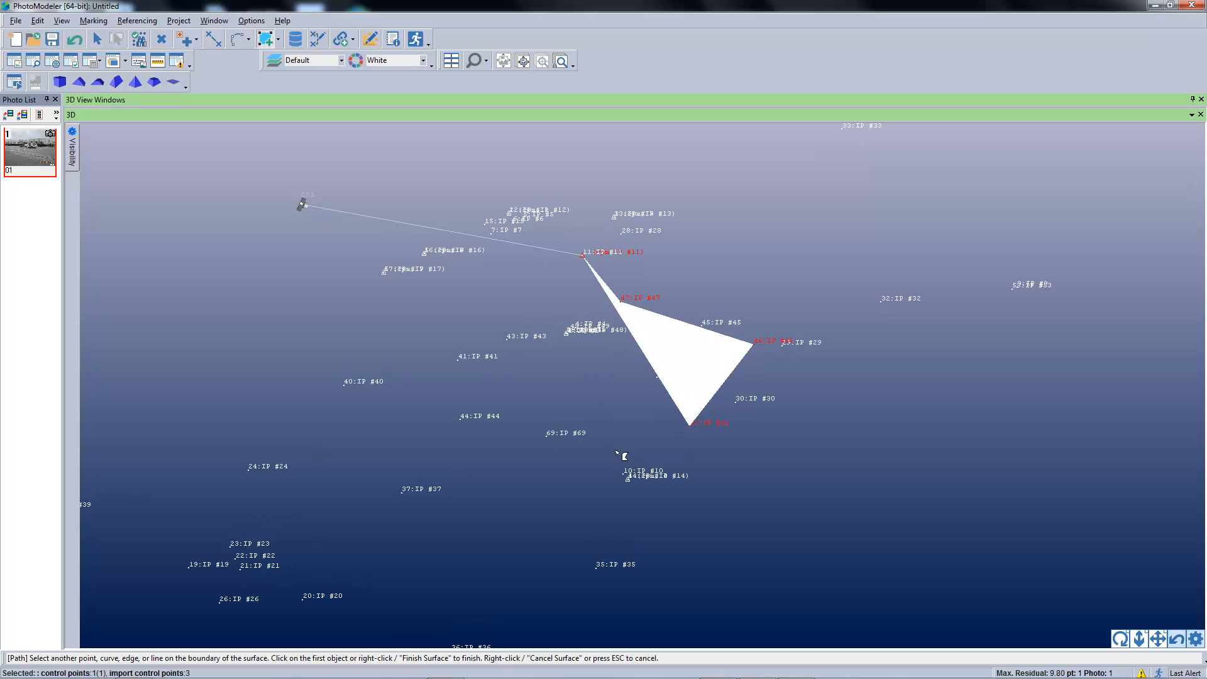
left_click(629, 476)
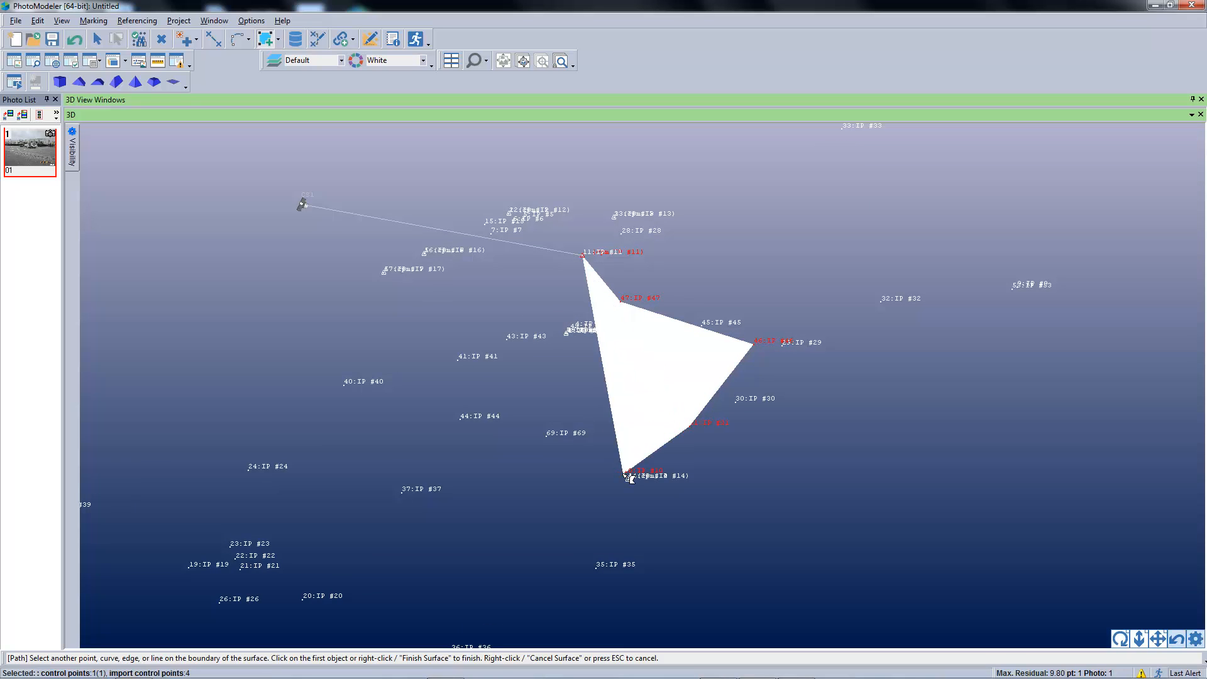
left_click(462, 421)
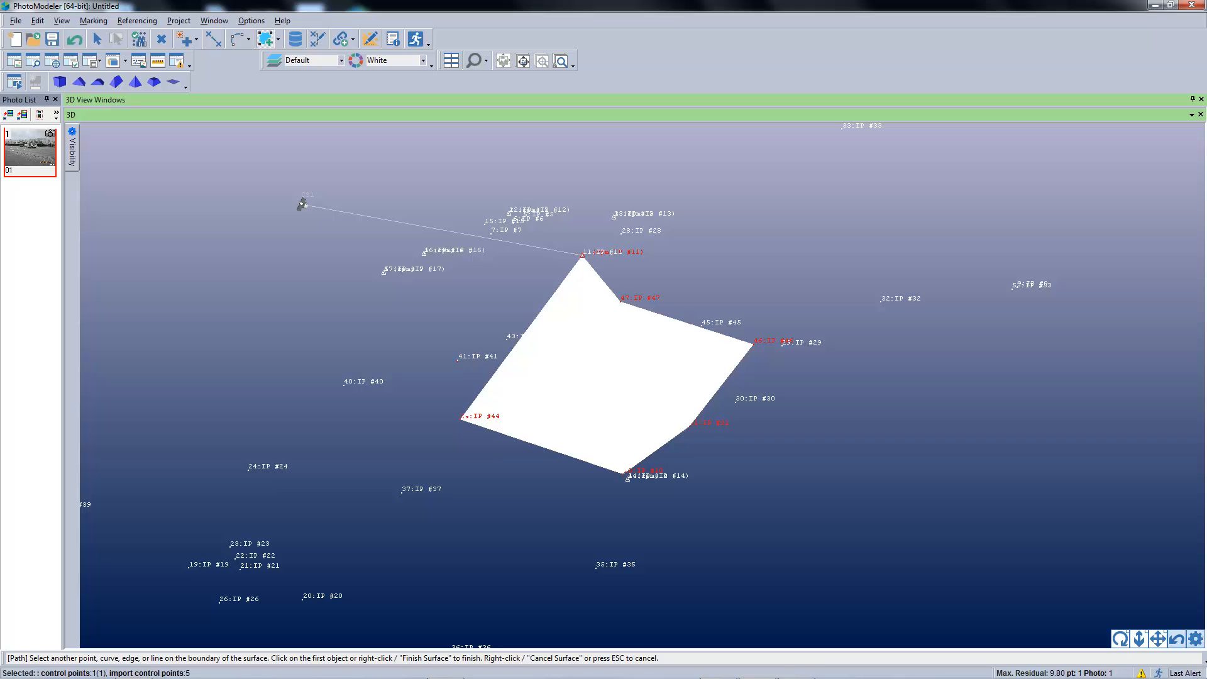
left_click(458, 359)
right_click(482, 360)
left_click(519, 381)
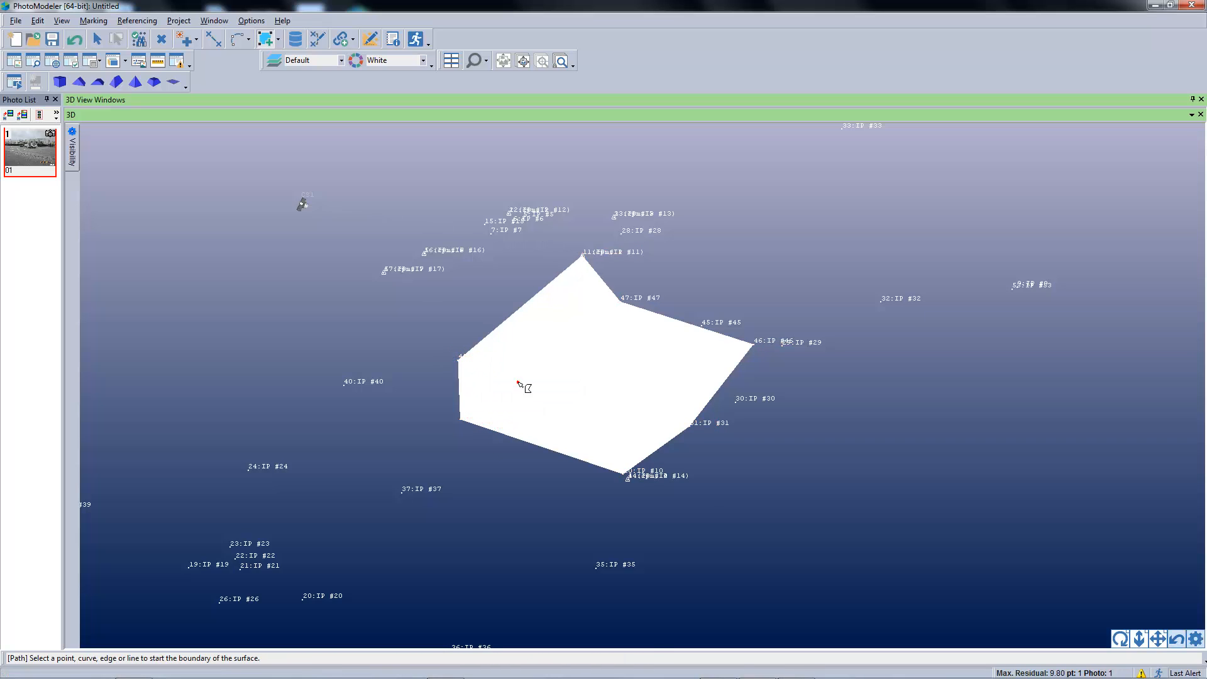
key("Escape")
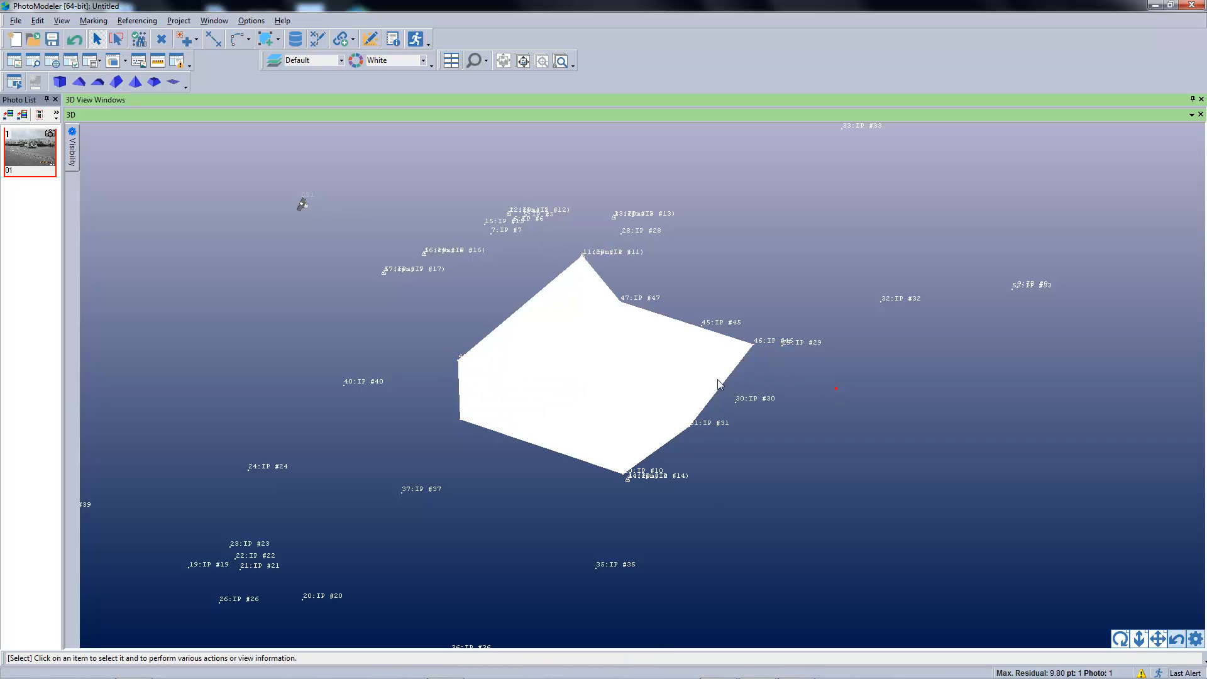
Step: Open photo 01 beside the 3D view and show 3D surfaces projected on the photo
double_click(43, 176)
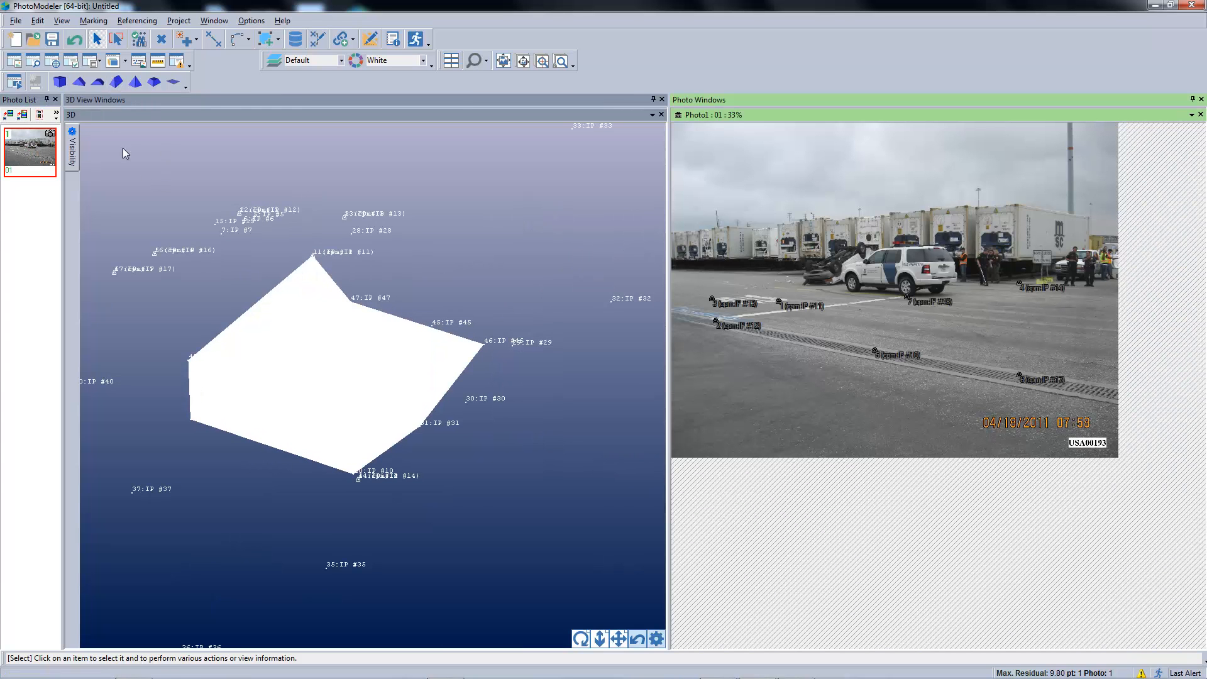
scroll(950, 333, "up", 1)
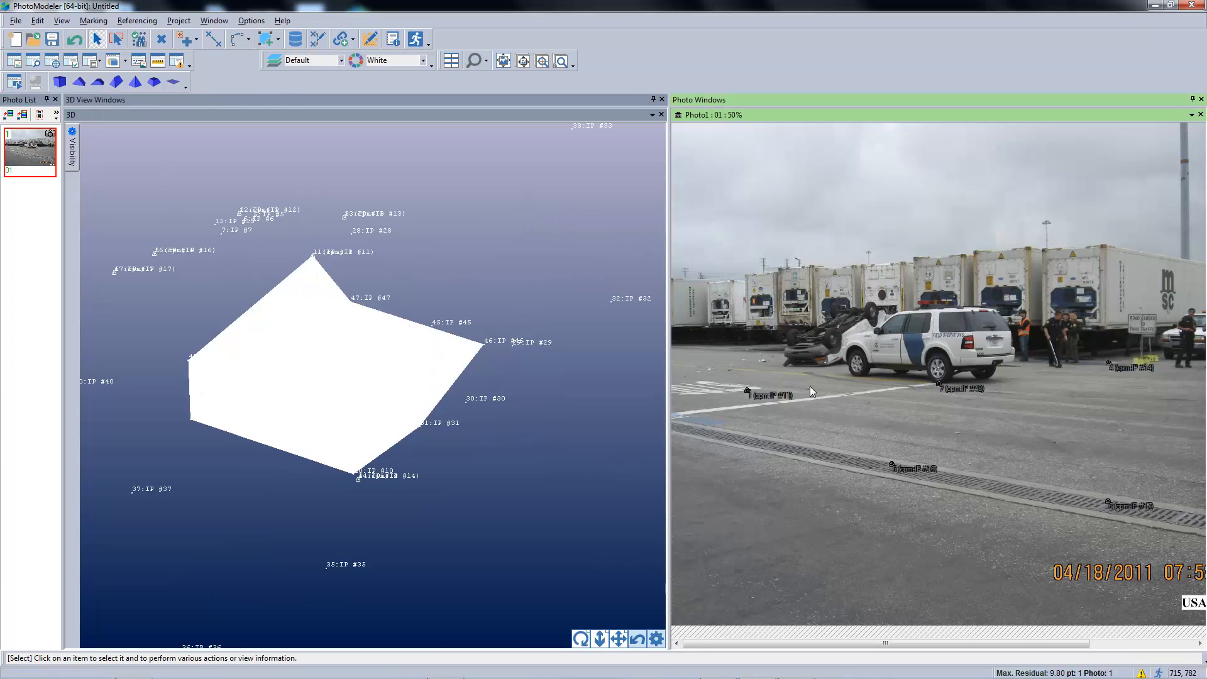
scroll(1050, 434, "down", 1)
scroll(1069, 353, "up", 1)
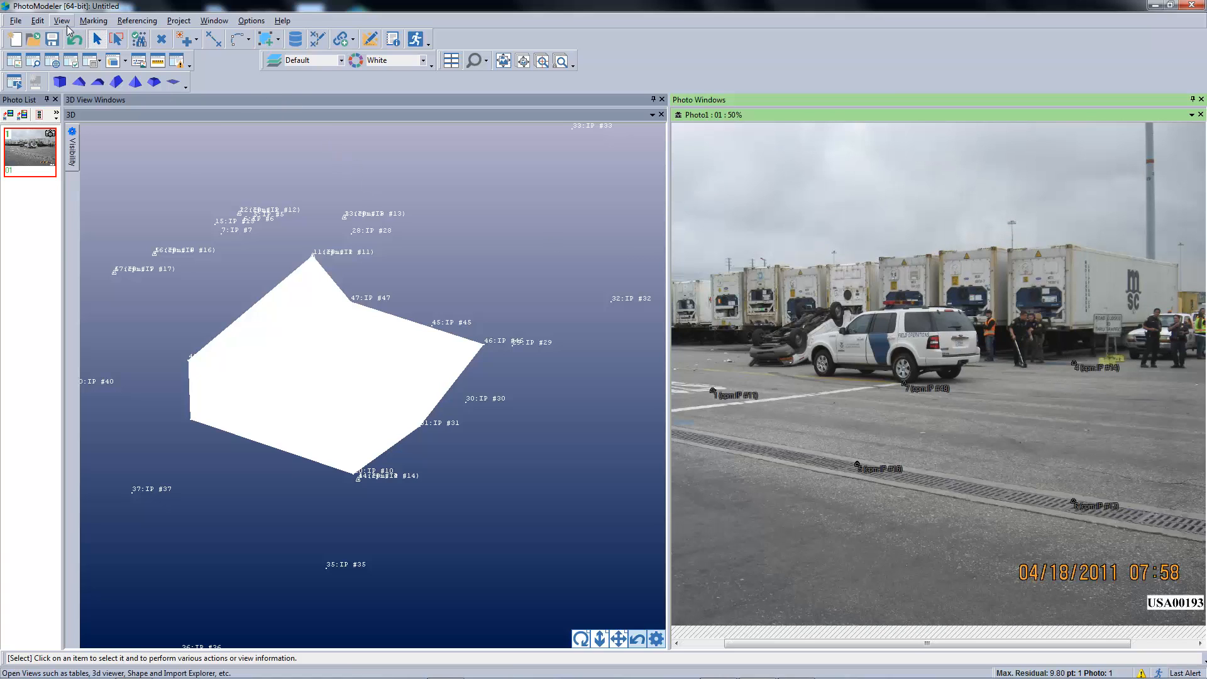
left_click(61, 20)
left_click(82, 48)
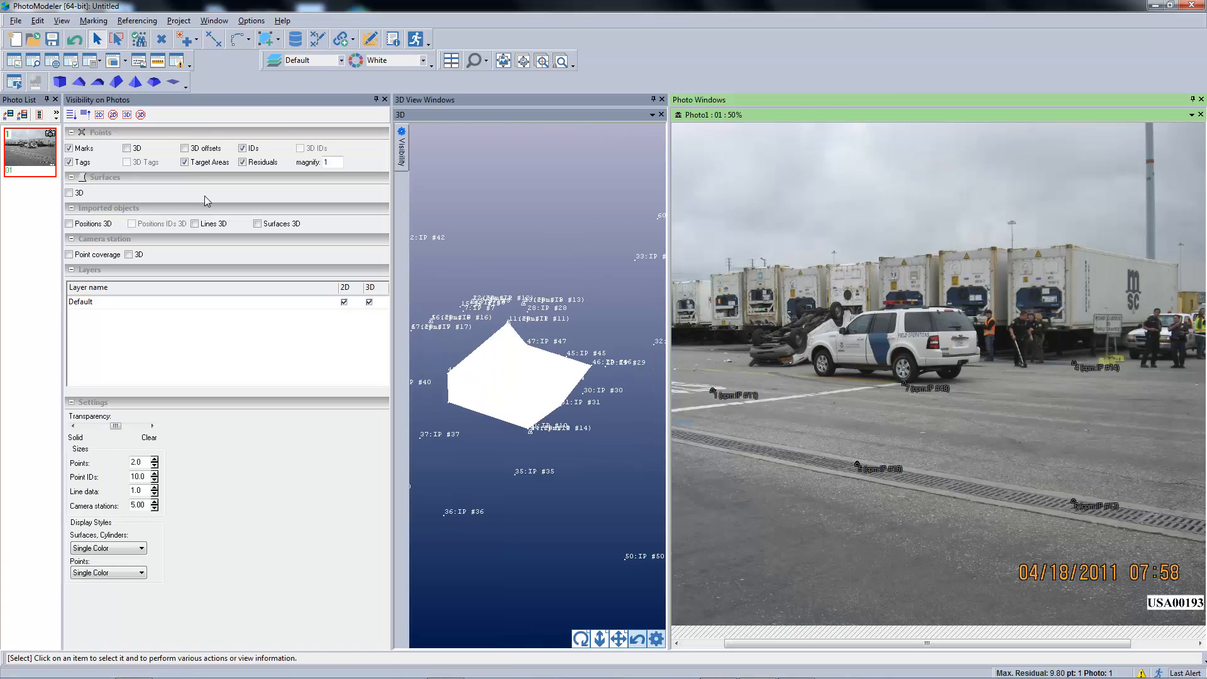
left_click(69, 194)
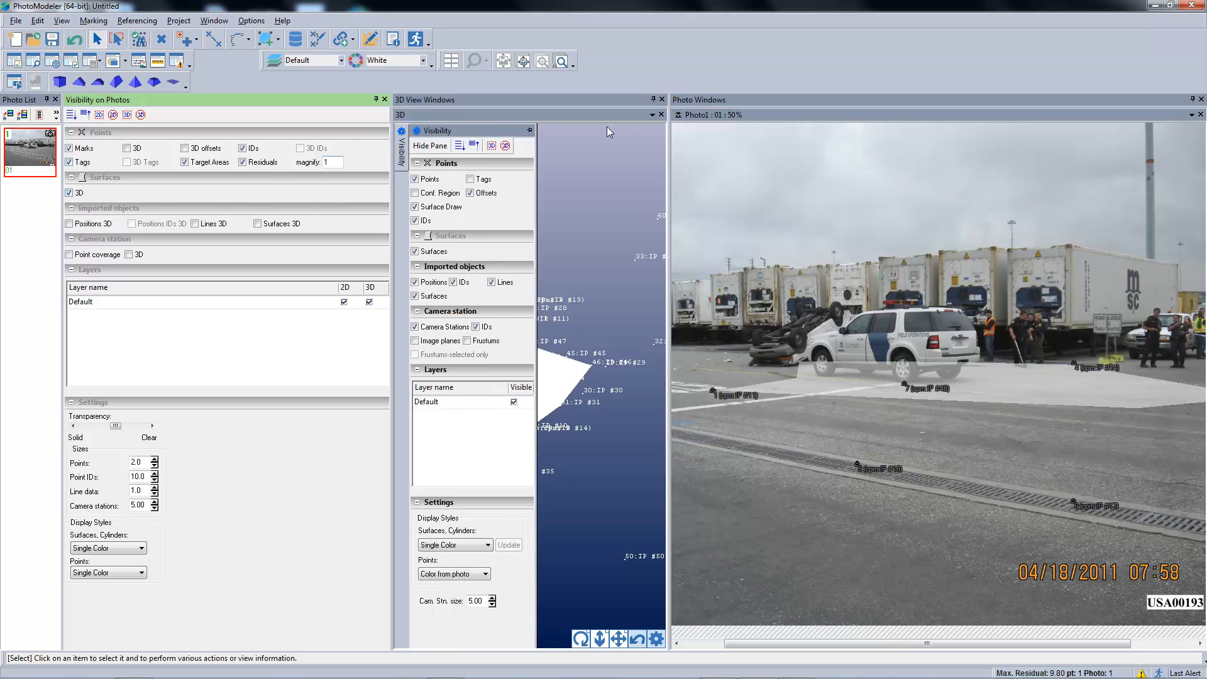
left_click(385, 99)
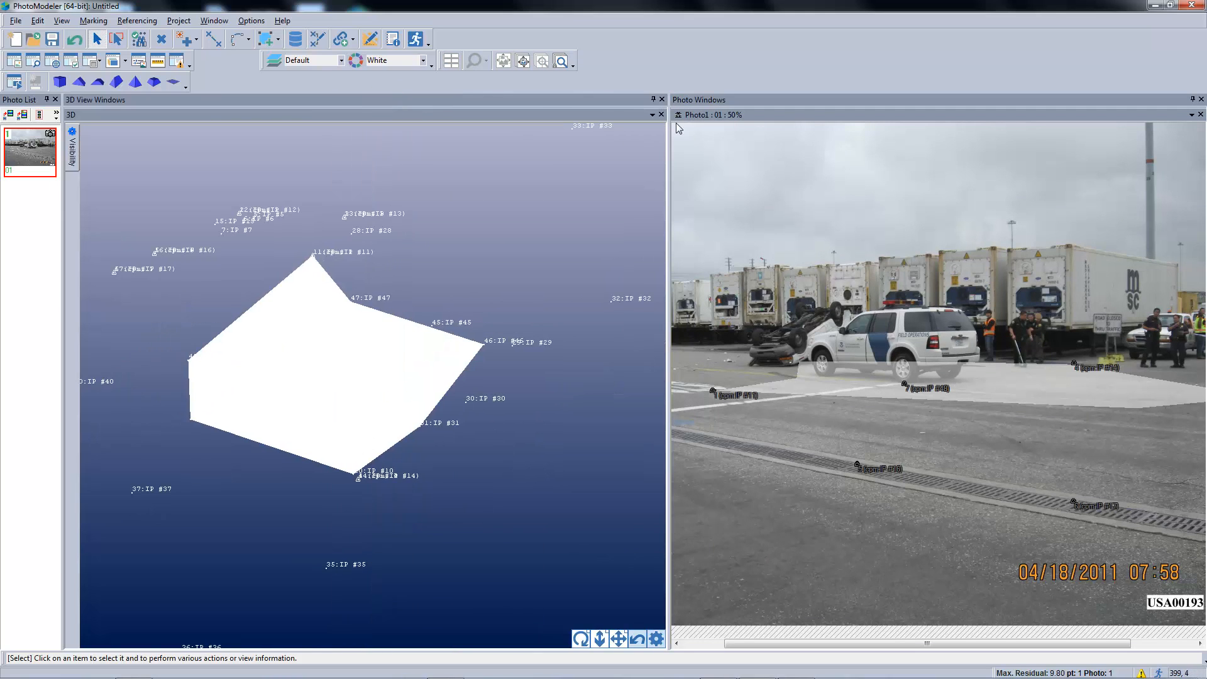
Step: Close the 3D view and enlarge photo 01 to view the surface projected onto the pavement
left_click(661, 114)
scroll(620, 399, "down", 1)
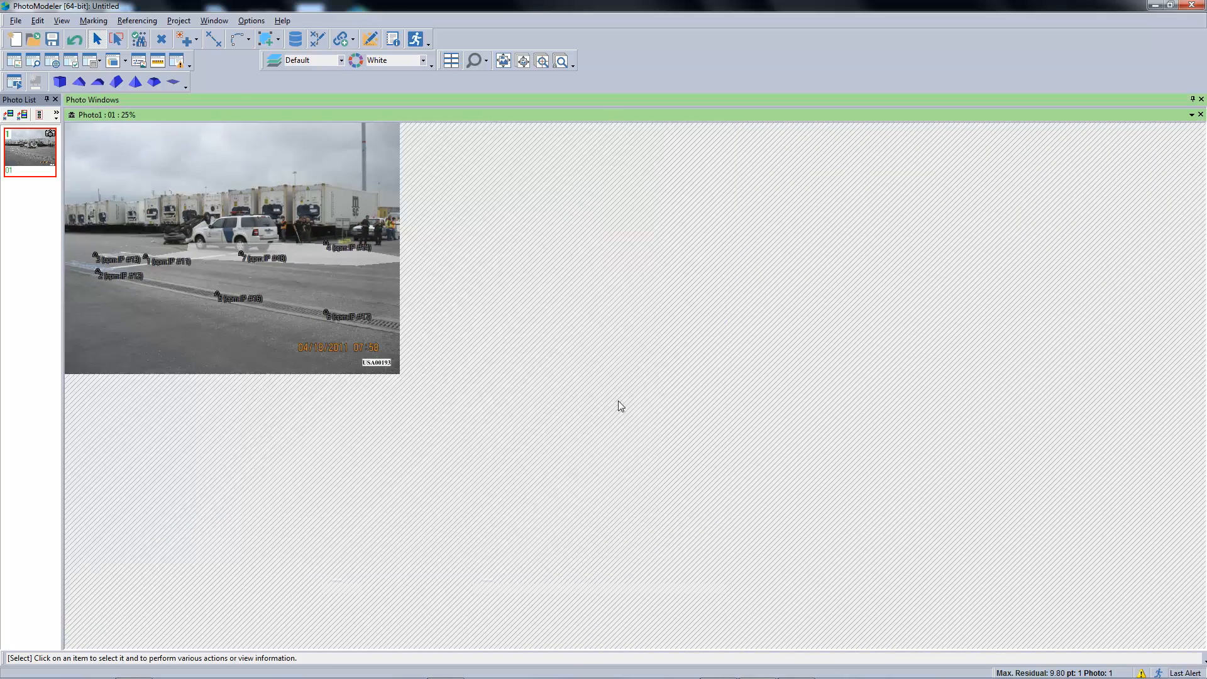
scroll(557, 405, "up", 2)
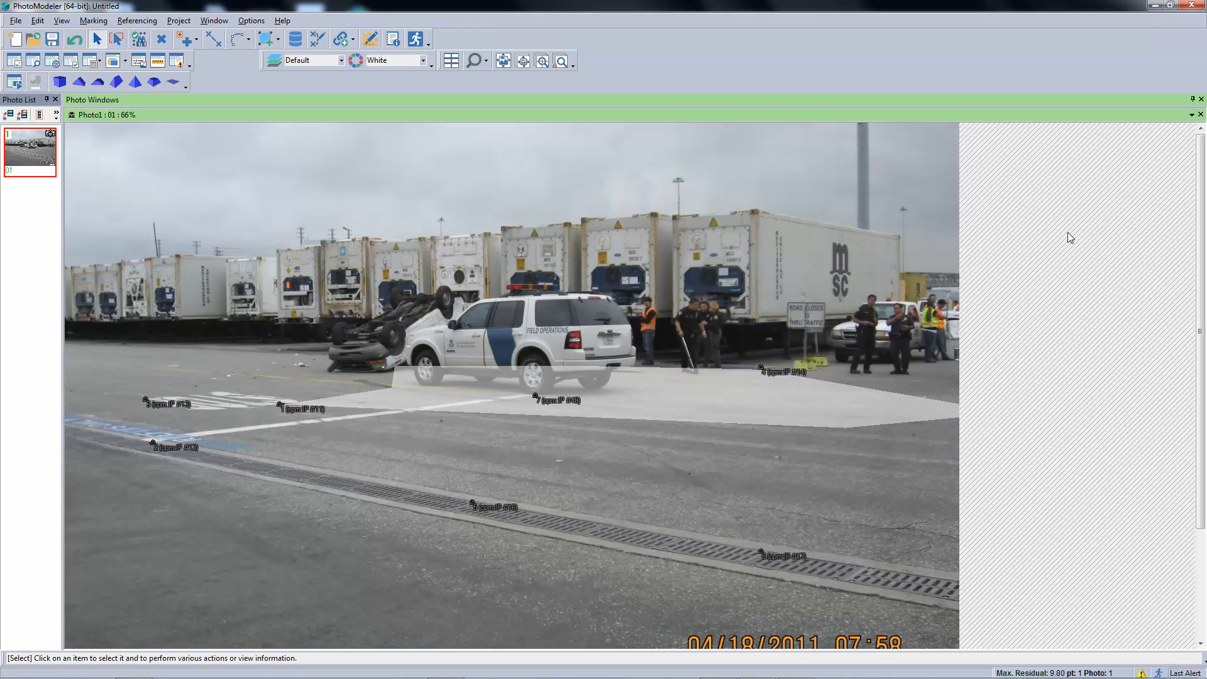
Step: Hide the projected 3D surfaces on photo 01 and close the photo visibility settings
left_click(62, 20)
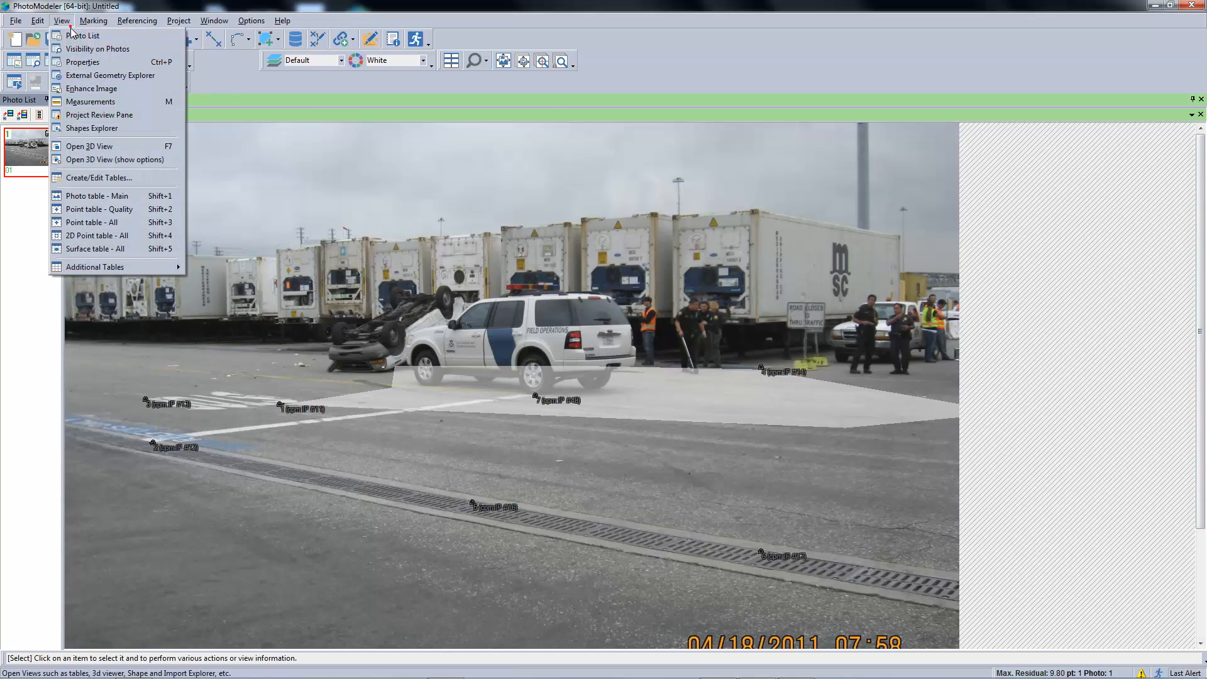
left_click(98, 50)
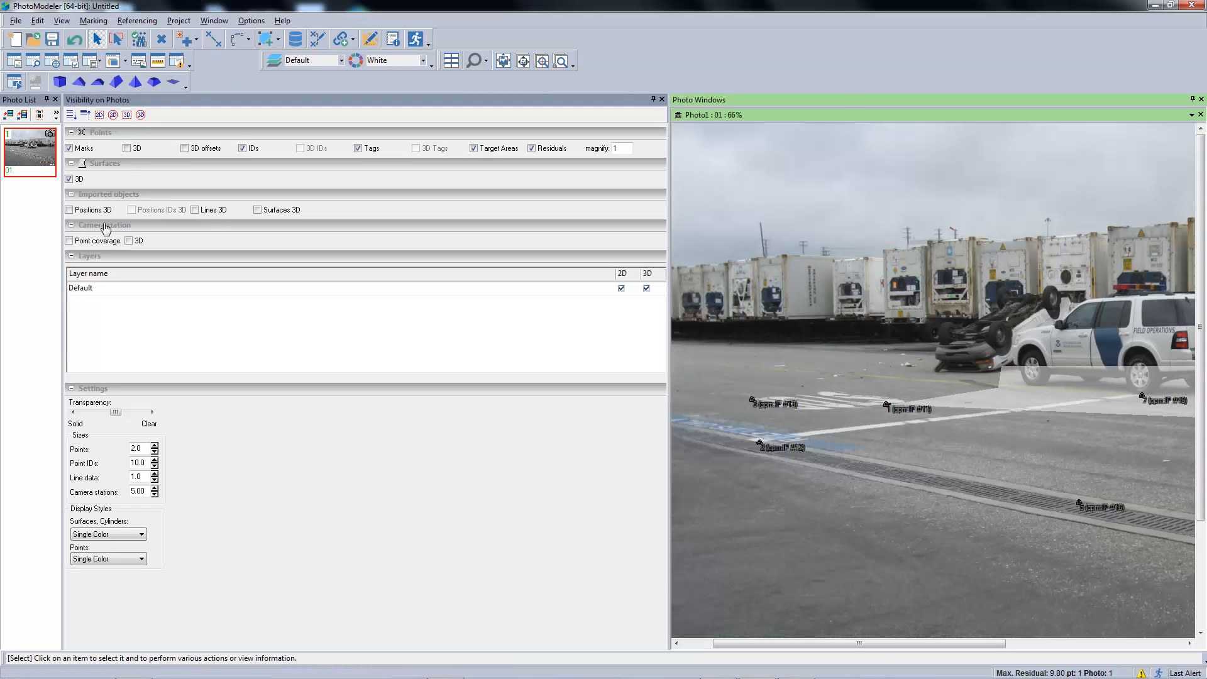
left_click(74, 179)
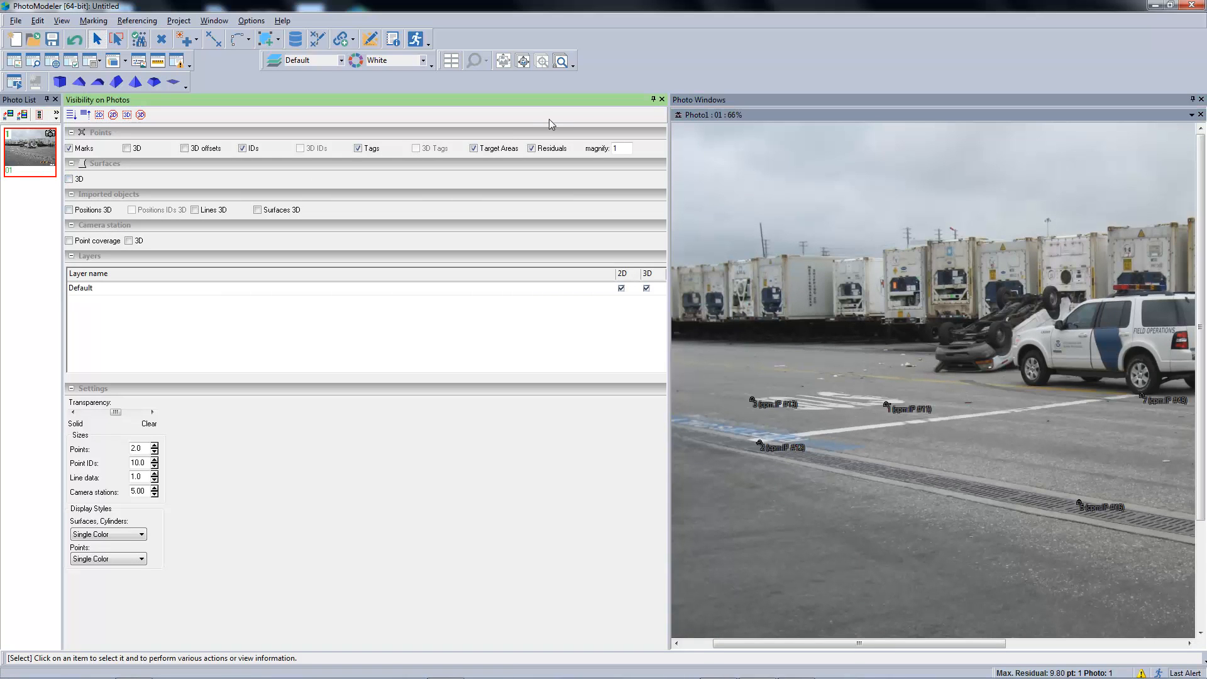
left_click(662, 99)
left_click(690, 352)
Step: Start marking surface points in line mode on photo 01, framed on the pavement around the white SUV
scroll(706, 417, "up", 2)
middle_click_drag(928, 438, 854, 445)
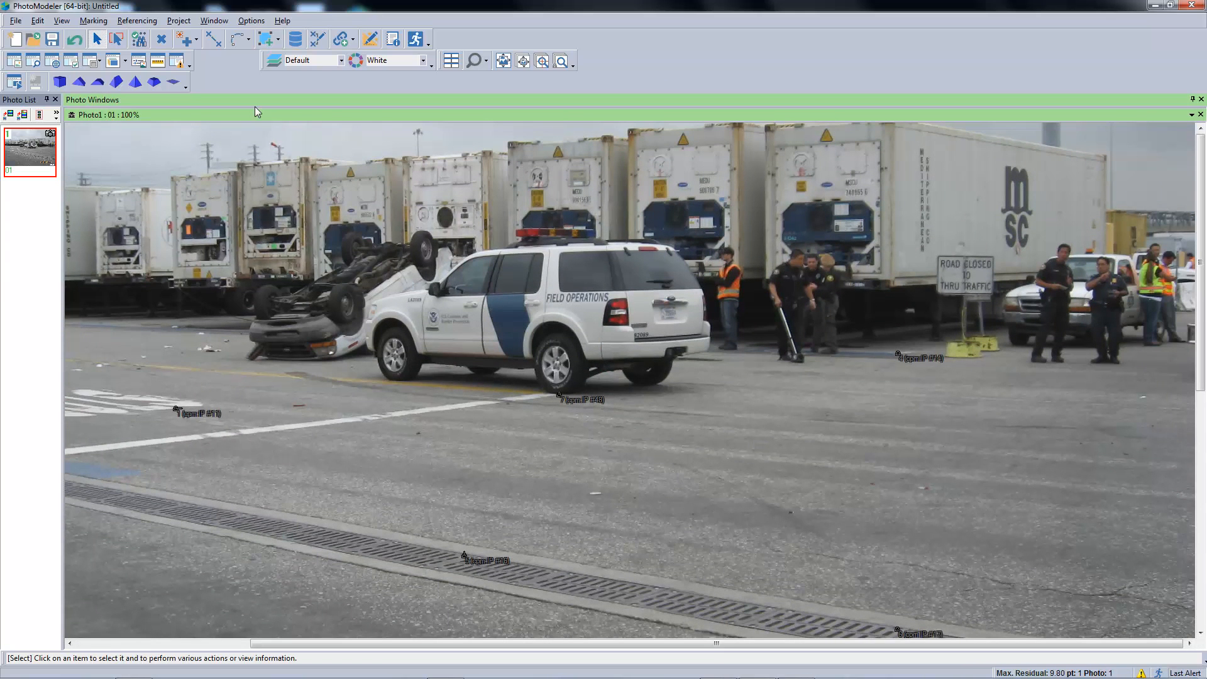
left_click(278, 39)
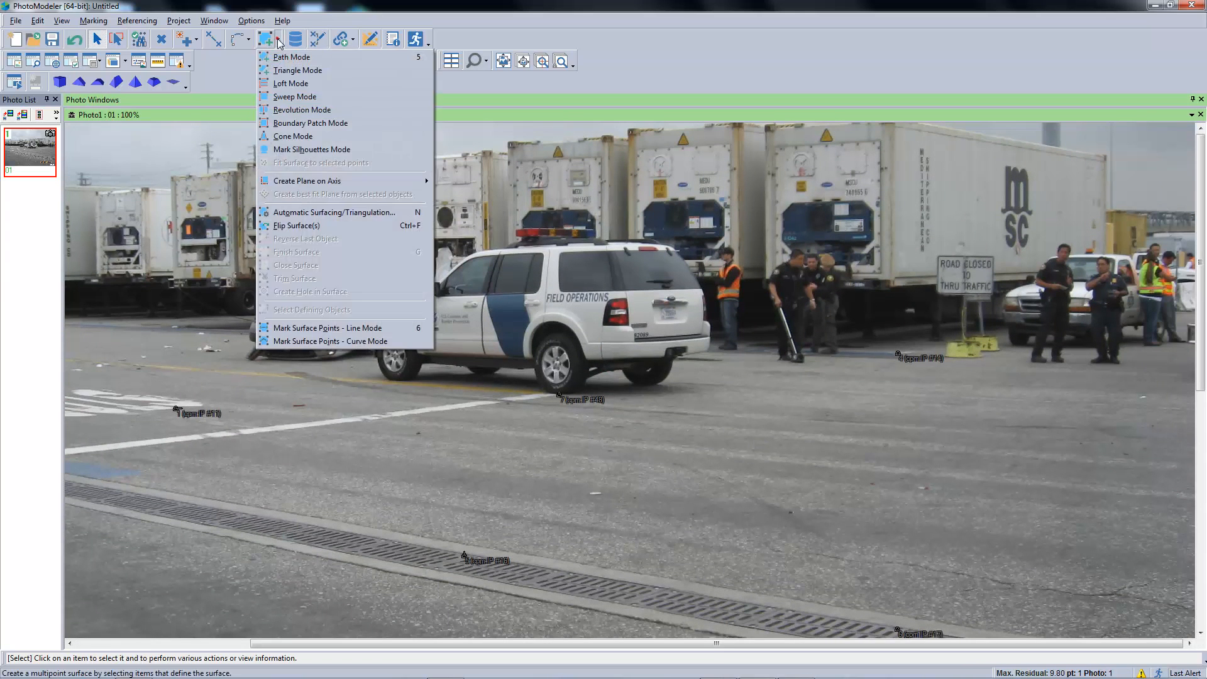
left_click(315, 331)
Step: Examine the pavement marks in photo 01 from the road-closed sign to the white SUV and the overturned car
scroll(1125, 462, "up", 1)
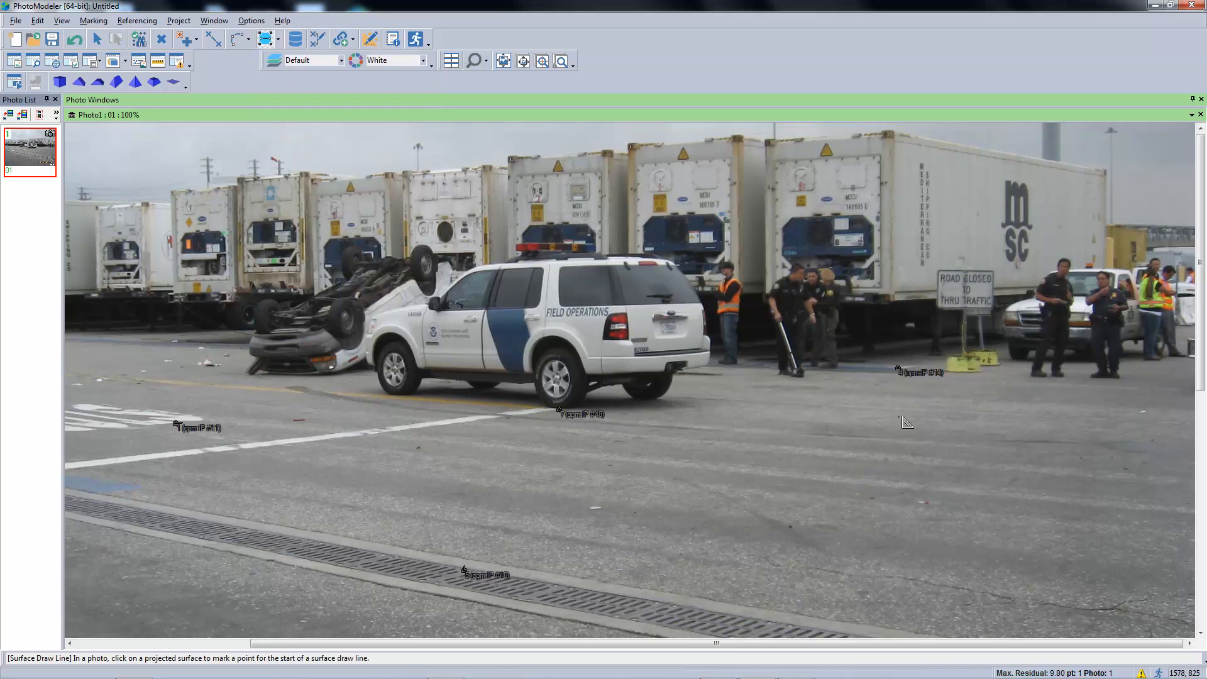
scroll(1125, 463, "up", 1)
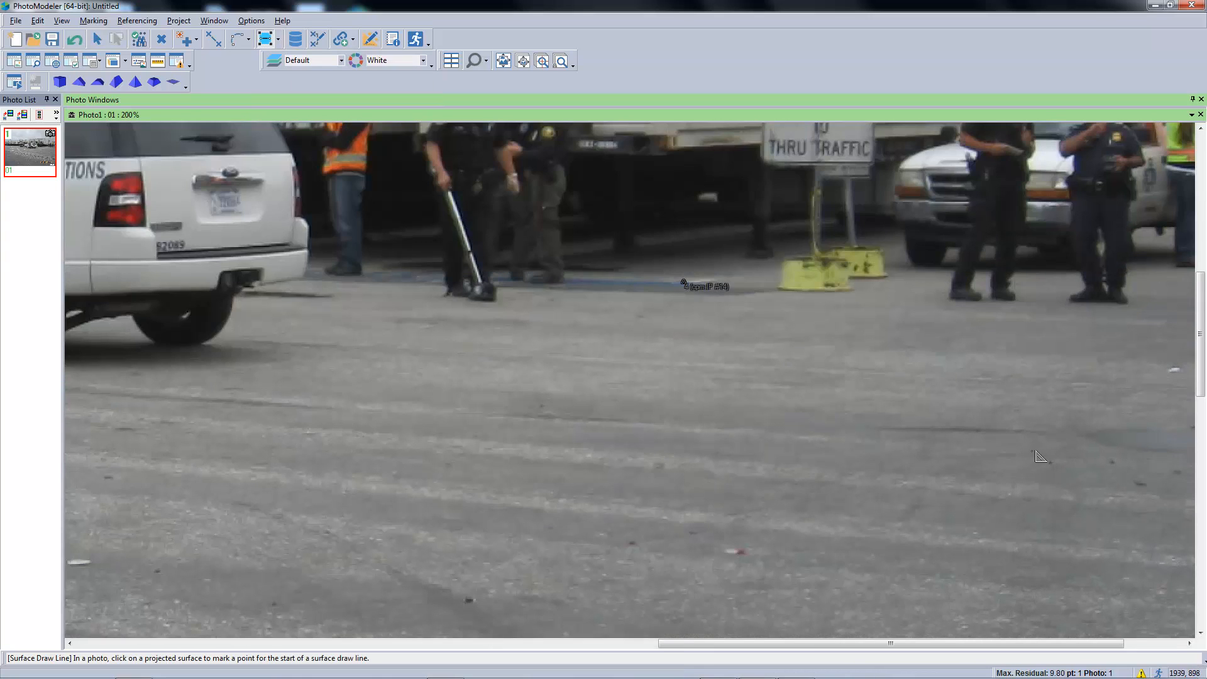
middle_click_drag(616, 403, 841, 392)
middle_click_drag(424, 356, 622, 353)
middle_click_drag(351, 368, 495, 359)
scroll(428, 324, "up", 1)
middle_click_drag(428, 323, 590, 336)
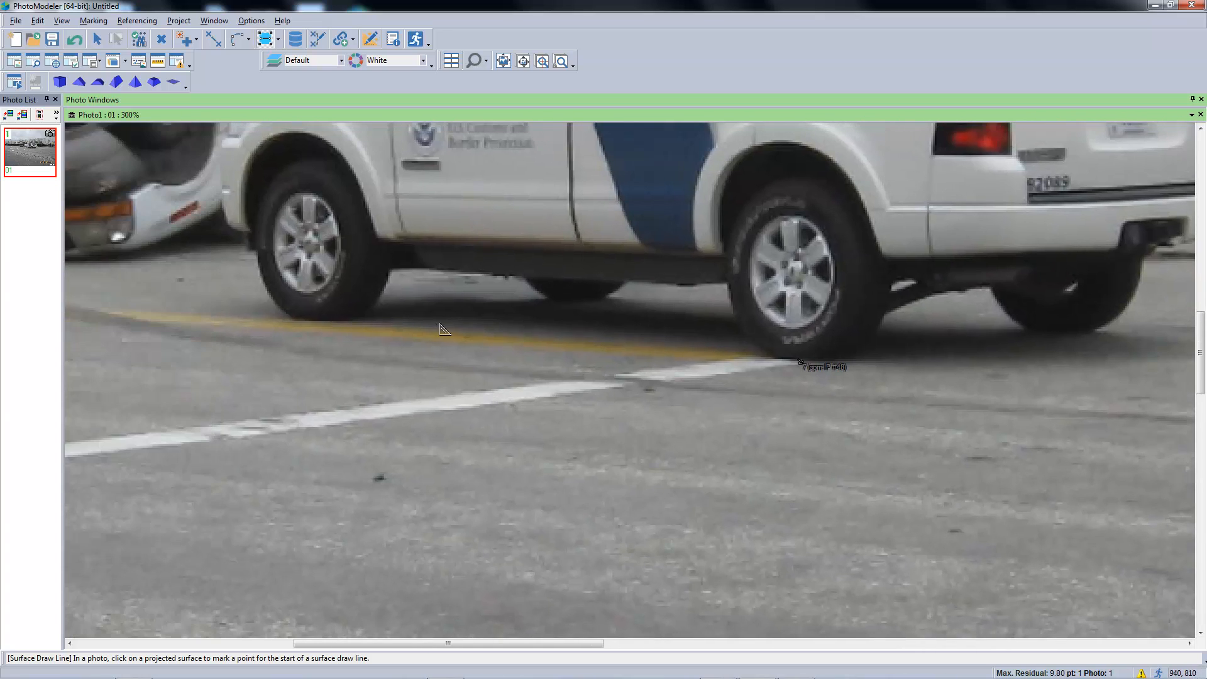
scroll(403, 327, "down", 1)
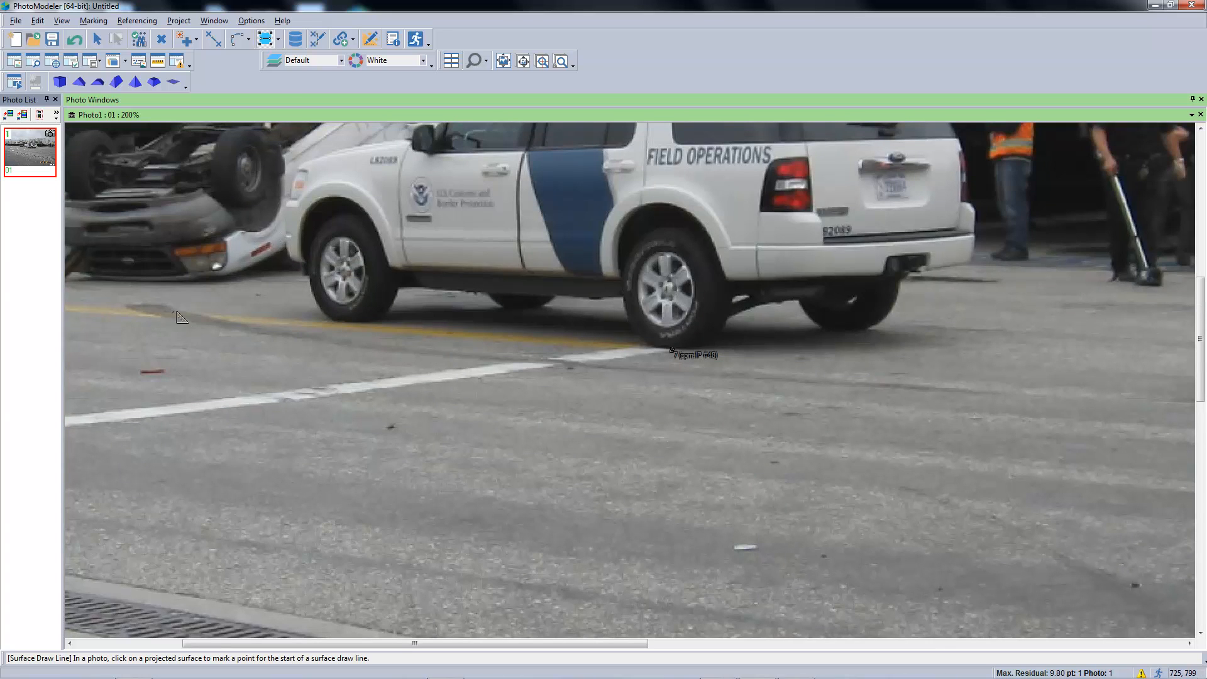
middle_click_drag(968, 386, 685, 358)
scroll(705, 361, "down", 3)
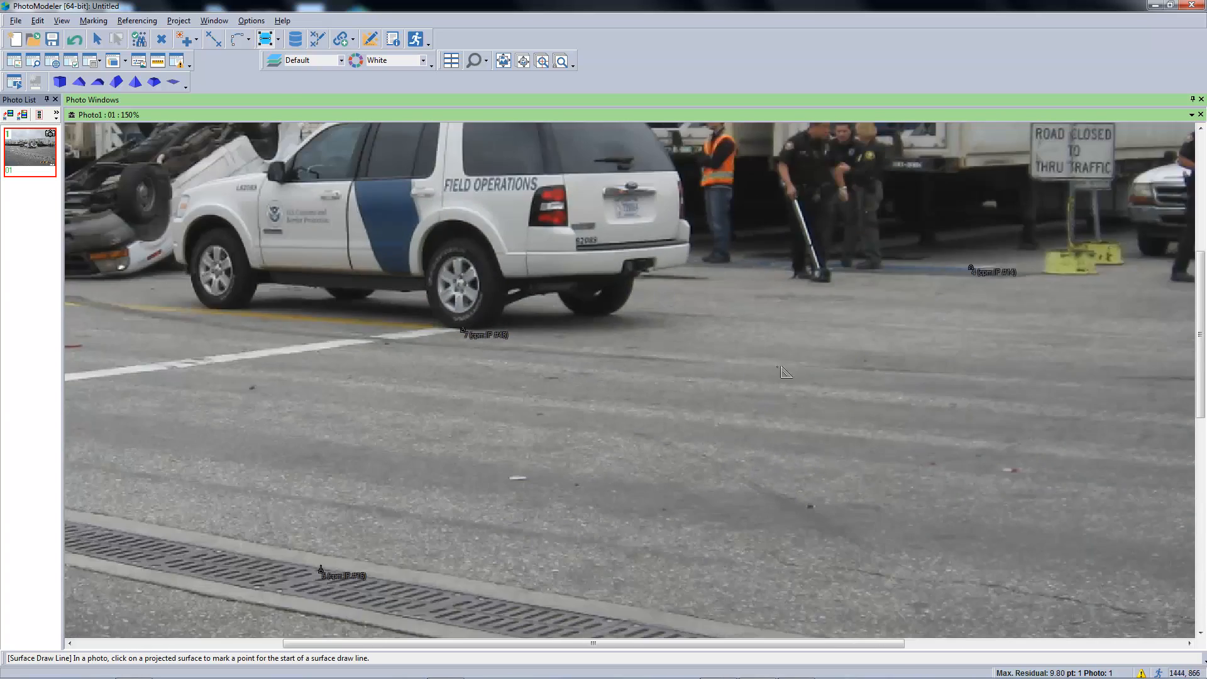
Step: Trace the dark pavement mark on photo 01 with a surface line, from its end near the right-hand officers toward the white SUV
scroll(342, 356, "up", 3)
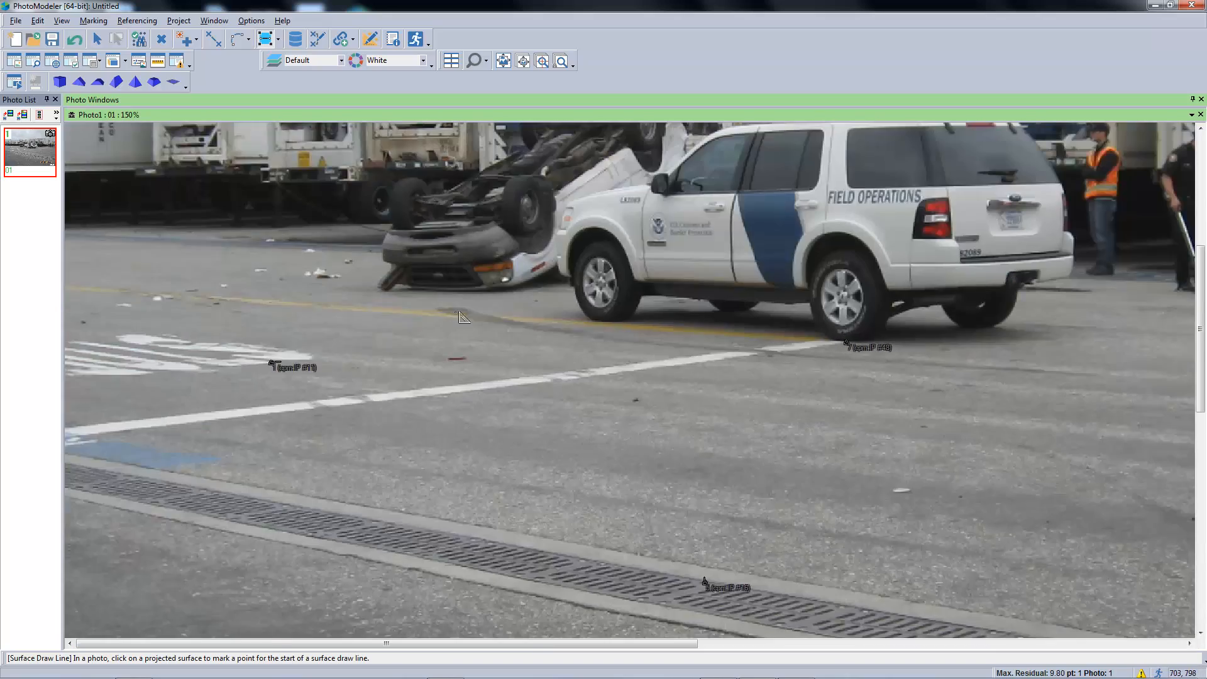
scroll(308, 323, "up", 1)
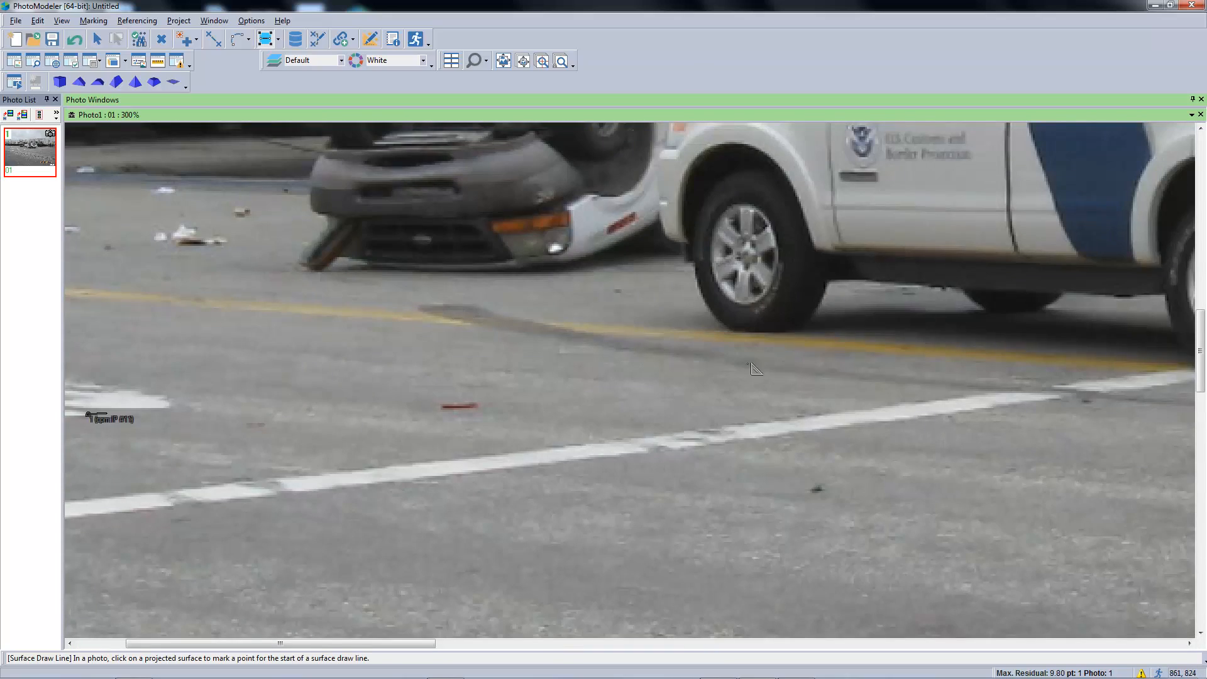
scroll(759, 369, "down", 2)
middle_click_drag(759, 369, 478, 364)
scroll(478, 365, "down", 2)
scroll(1056, 415, "up", 1)
scroll(1056, 415, "up", 2)
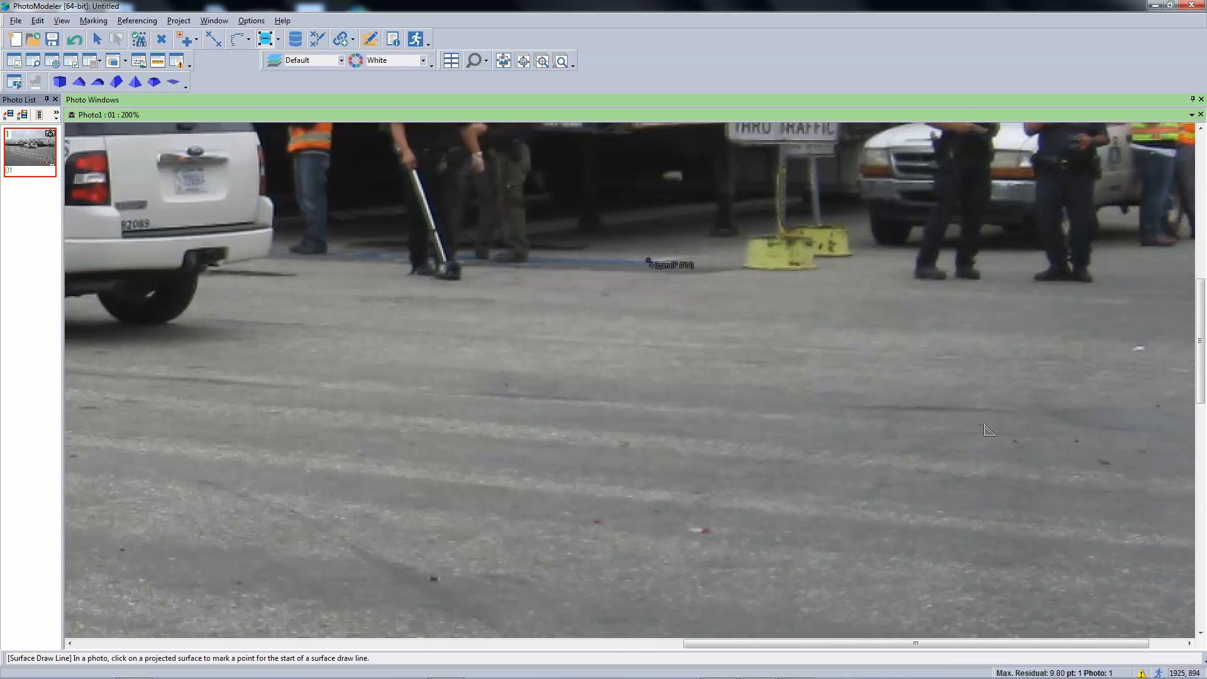
left_click(1025, 414)
left_click(831, 406)
left_click(572, 398)
middle_click_drag(500, 397, 664, 411)
left_click(462, 404)
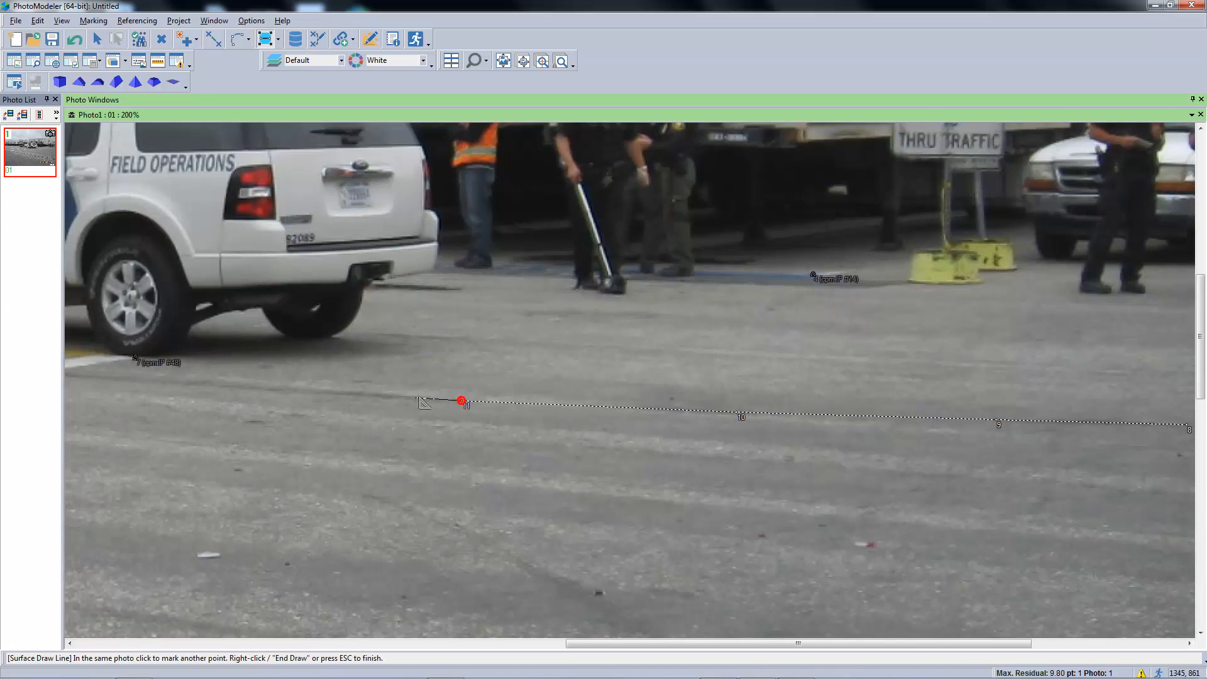
Step: Continue the surface line along the mark past the SUV's rear wheel and across the white painted line
scroll(423, 400, "up", 2)
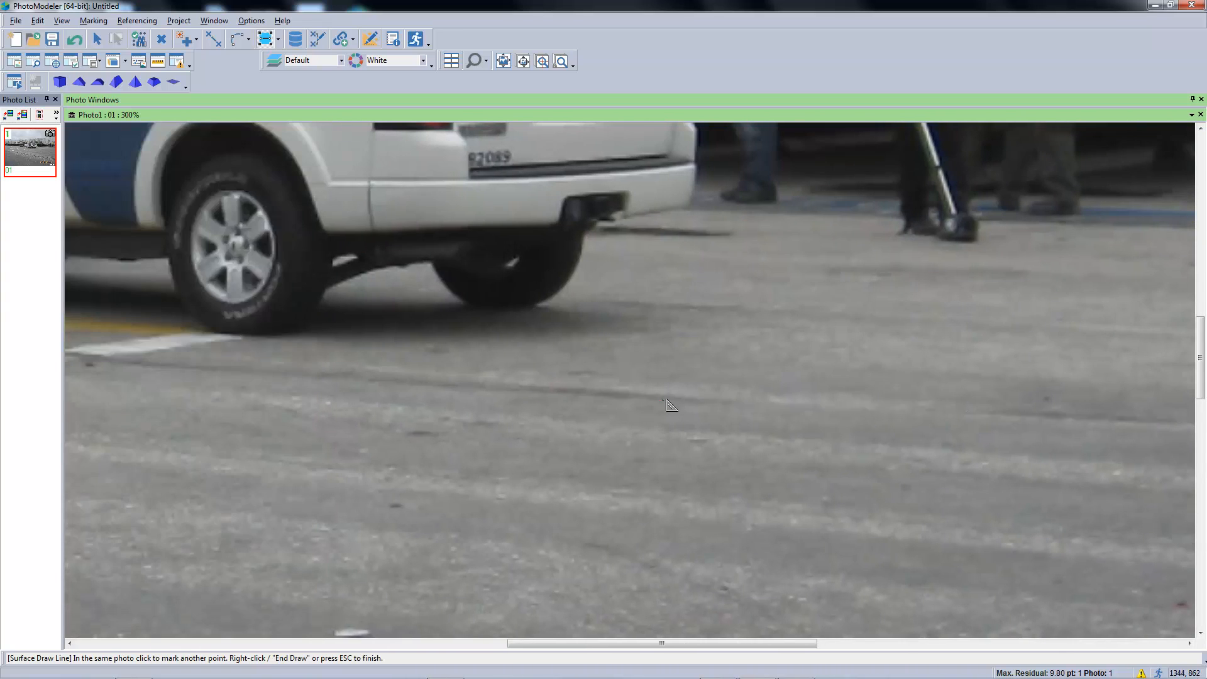
left_click(454, 386)
middle_click_drag(352, 393, 717, 420)
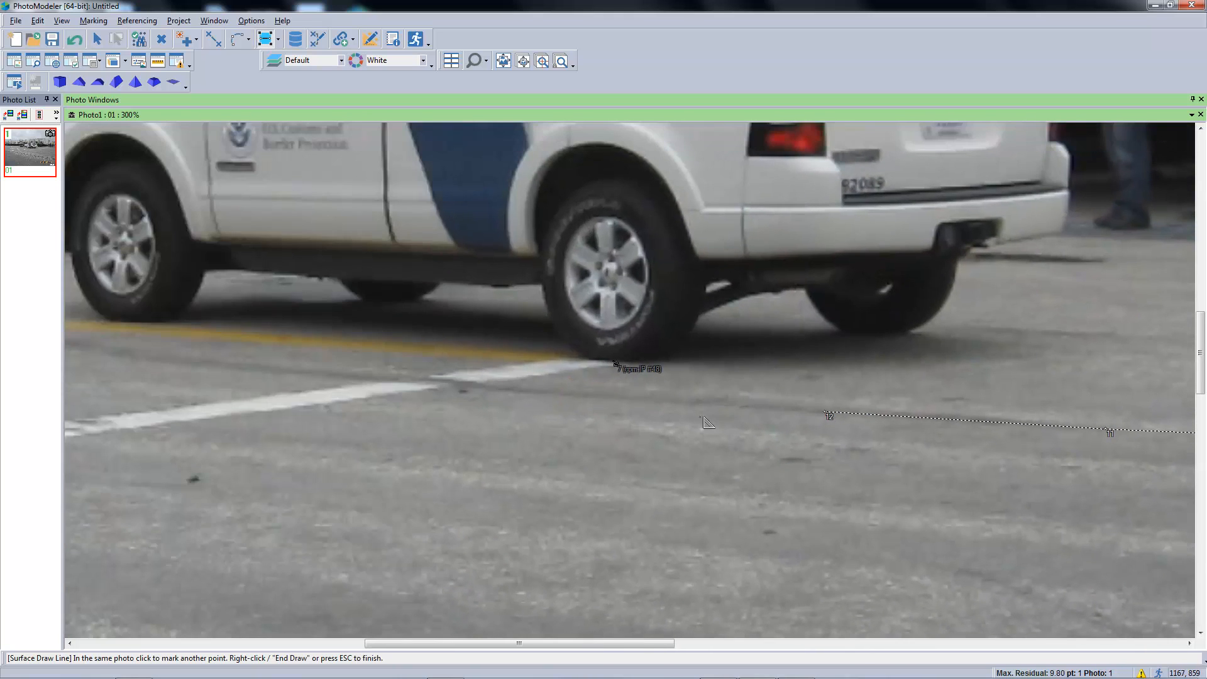
left_click(684, 401)
left_click(482, 388)
middle_click_drag(318, 389, 625, 395)
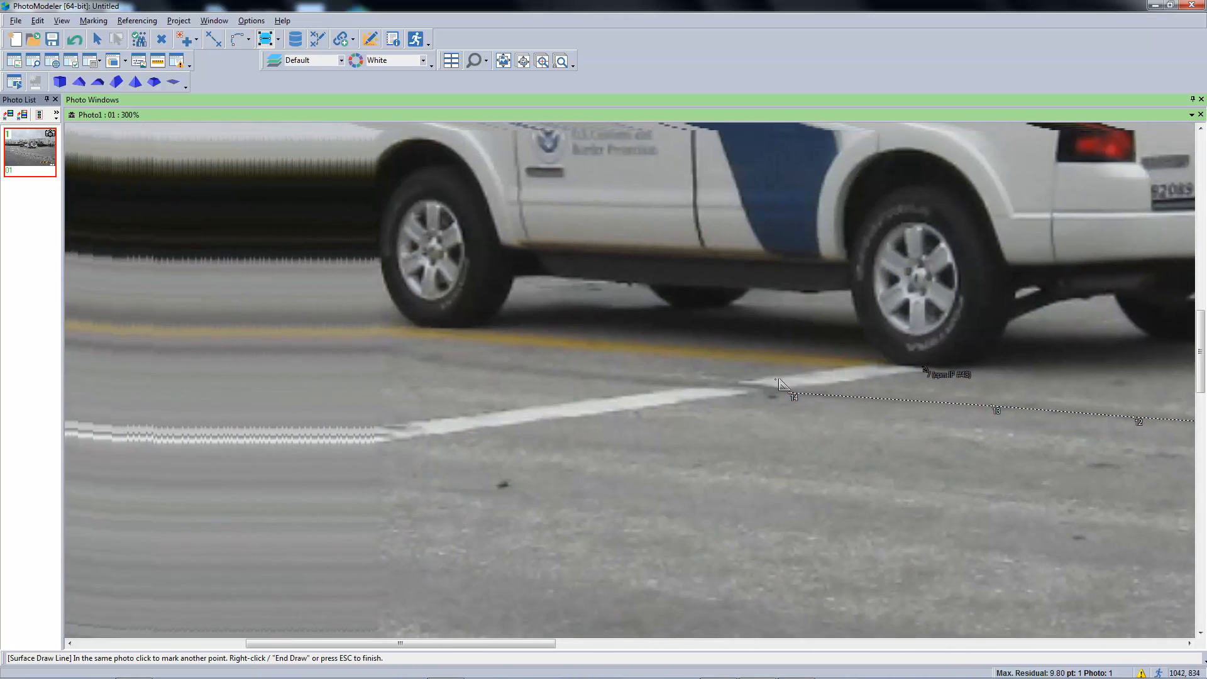
left_click(564, 378)
middle_click_drag(462, 371, 597, 387)
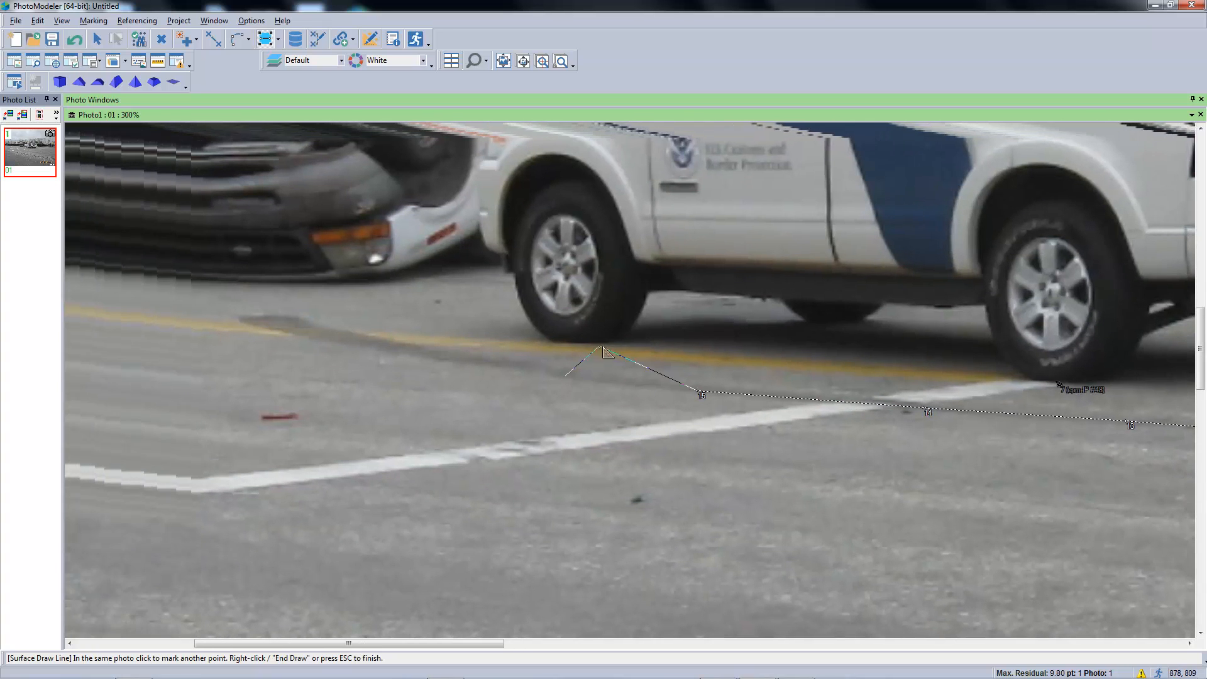
Step: Trace the mark to its far end across the yellow line near the overturned car and end the surface line
left_click(503, 369)
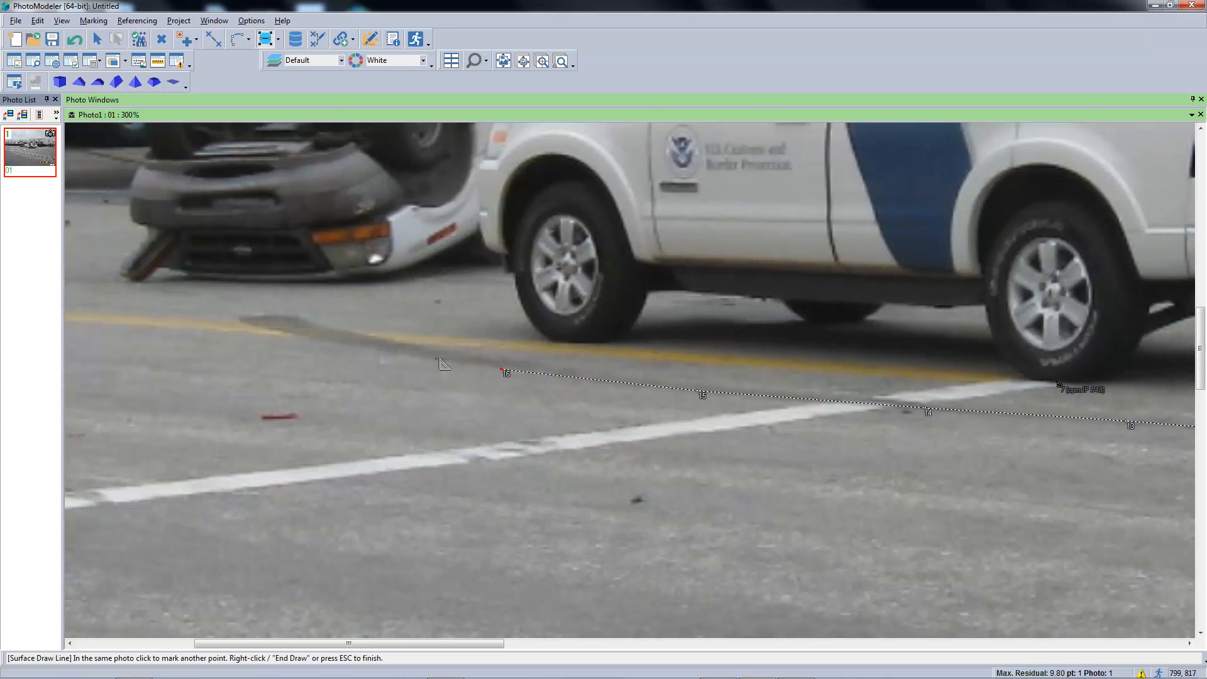
left_click(325, 342)
left_click(265, 329)
scroll(265, 329, "up", 2)
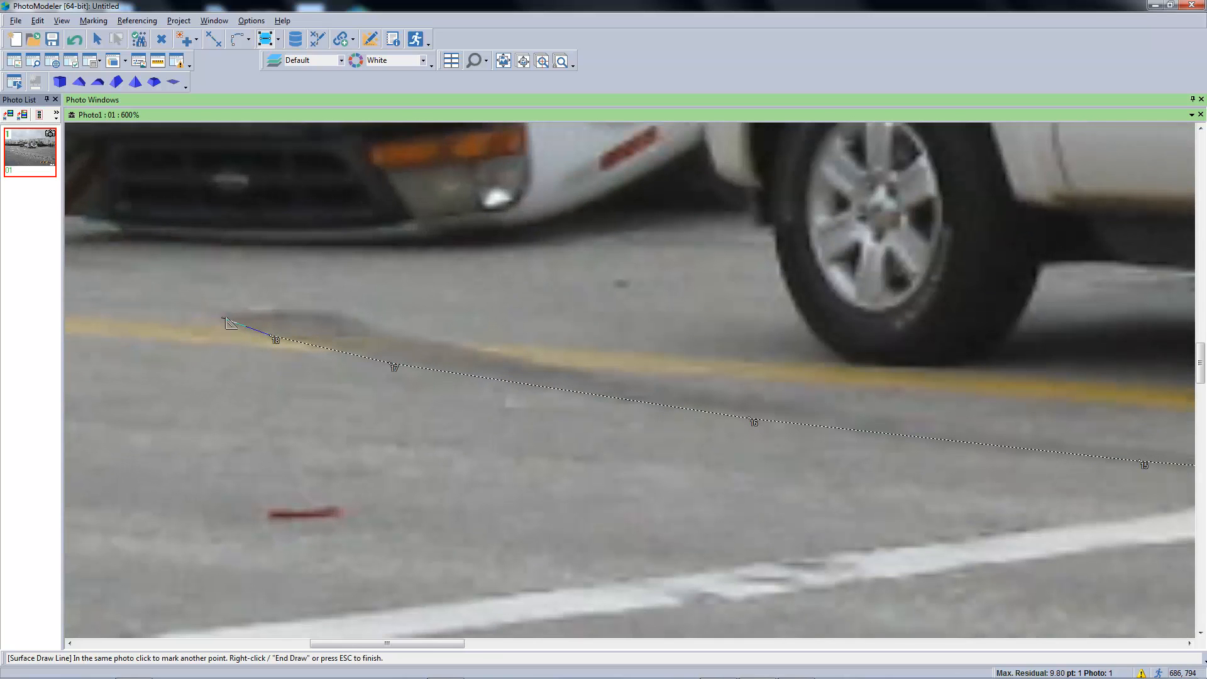
left_click(223, 318)
right_click(273, 324)
left_click(277, 326)
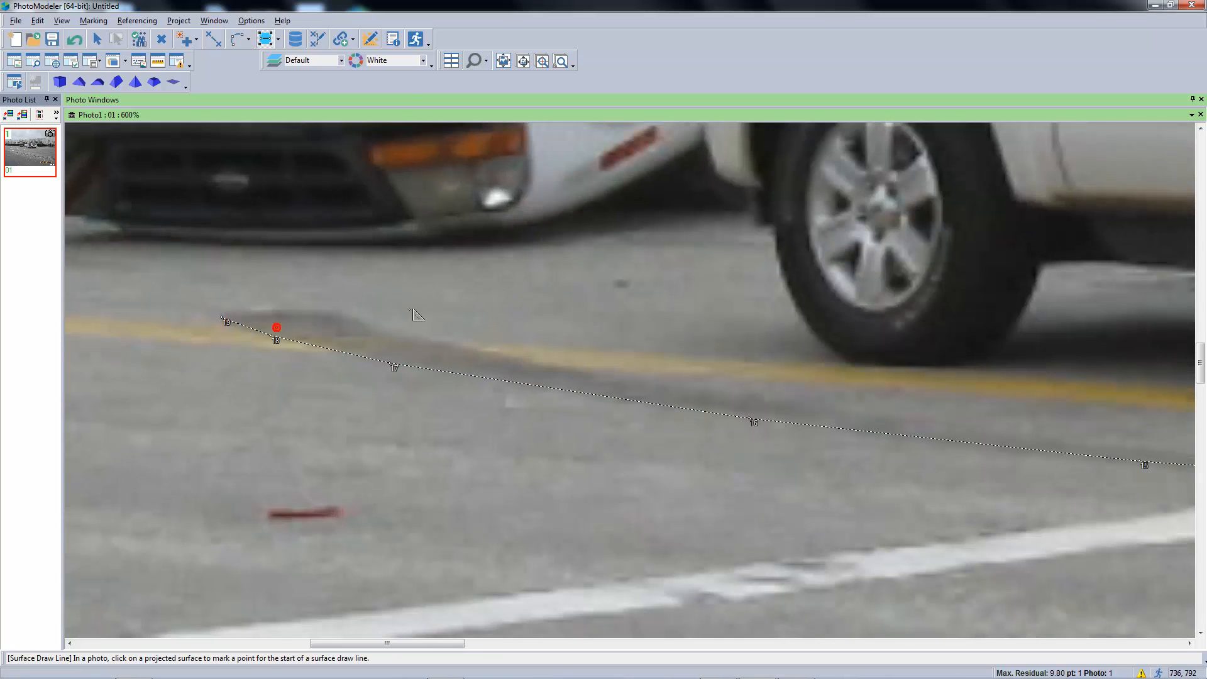
scroll(457, 312, "down", 1)
scroll(496, 309, "down", 2)
key("Escape")
scroll(605, 311, "down", 4)
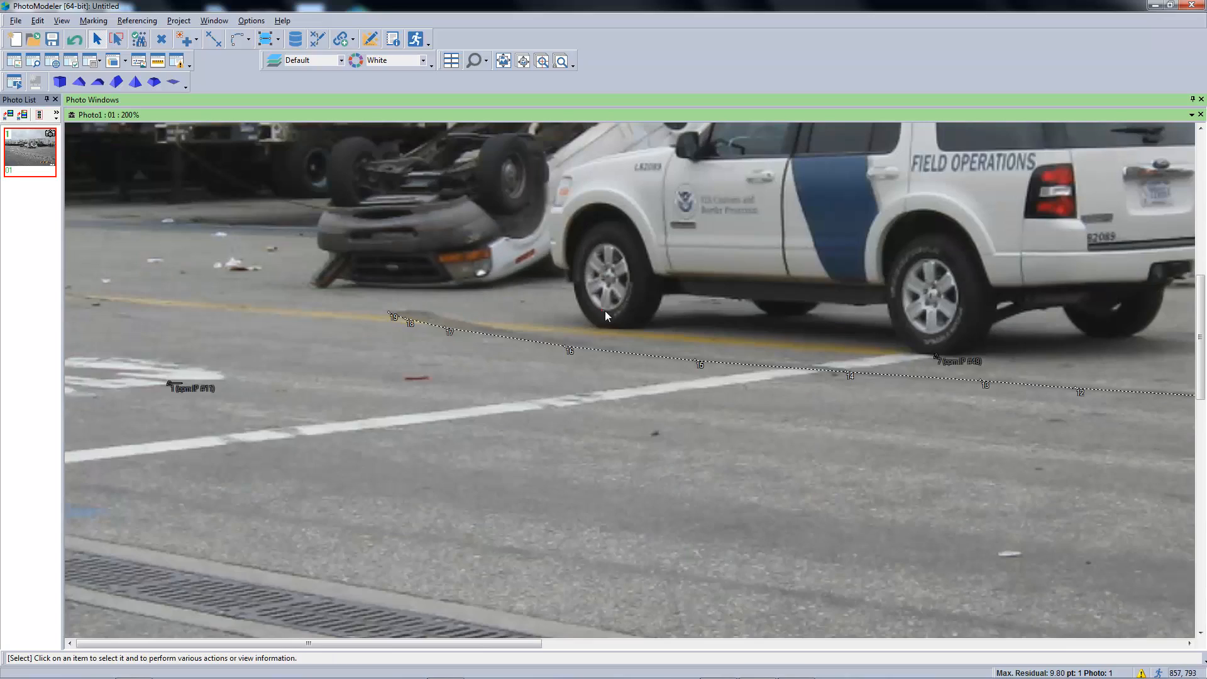
scroll(747, 302, "up", 2)
scroll(743, 365, "down", 1)
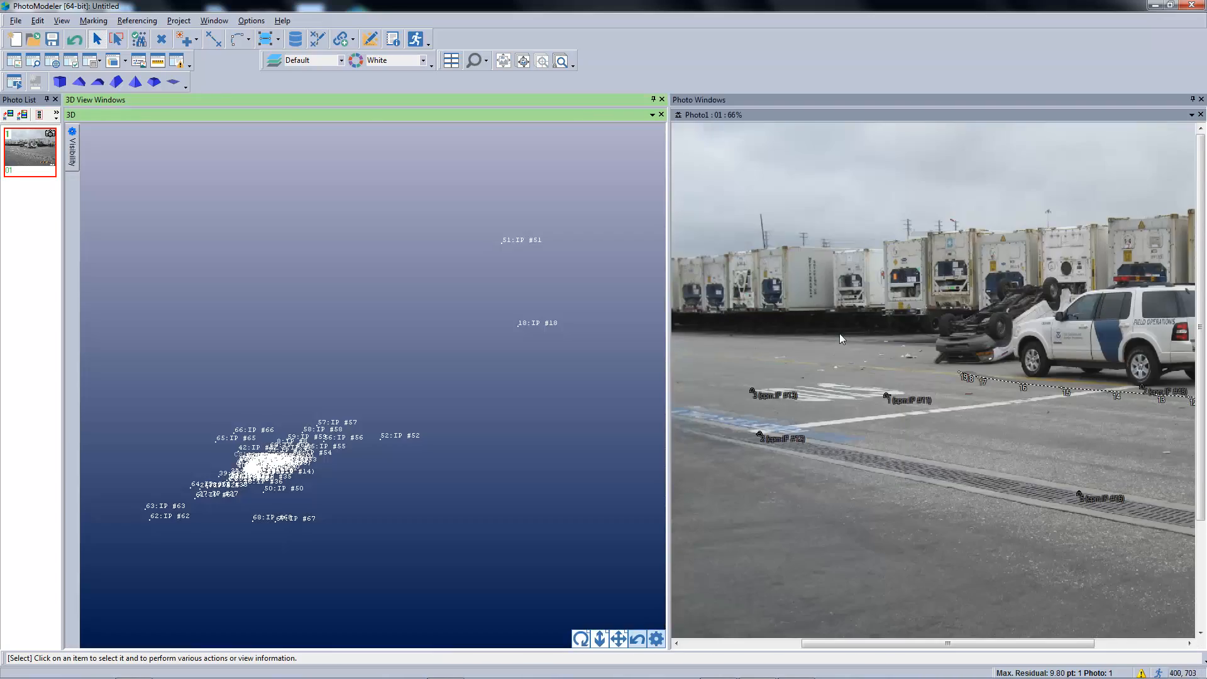
Step: Enlarge the 3D view by closing the photo, and examine the ground surface with the traced mark on it
left_click(1201, 114)
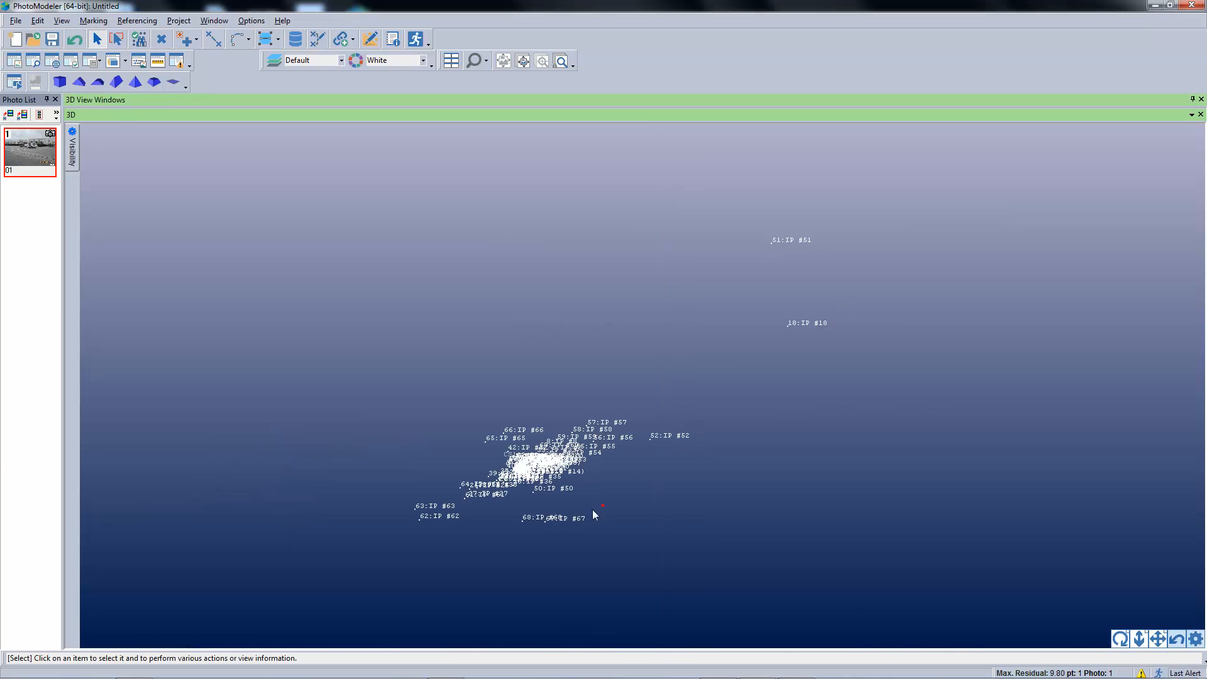
scroll(514, 488, "up", 4)
middle_click_drag(514, 488, 775, 267)
scroll(775, 264, "up", 5)
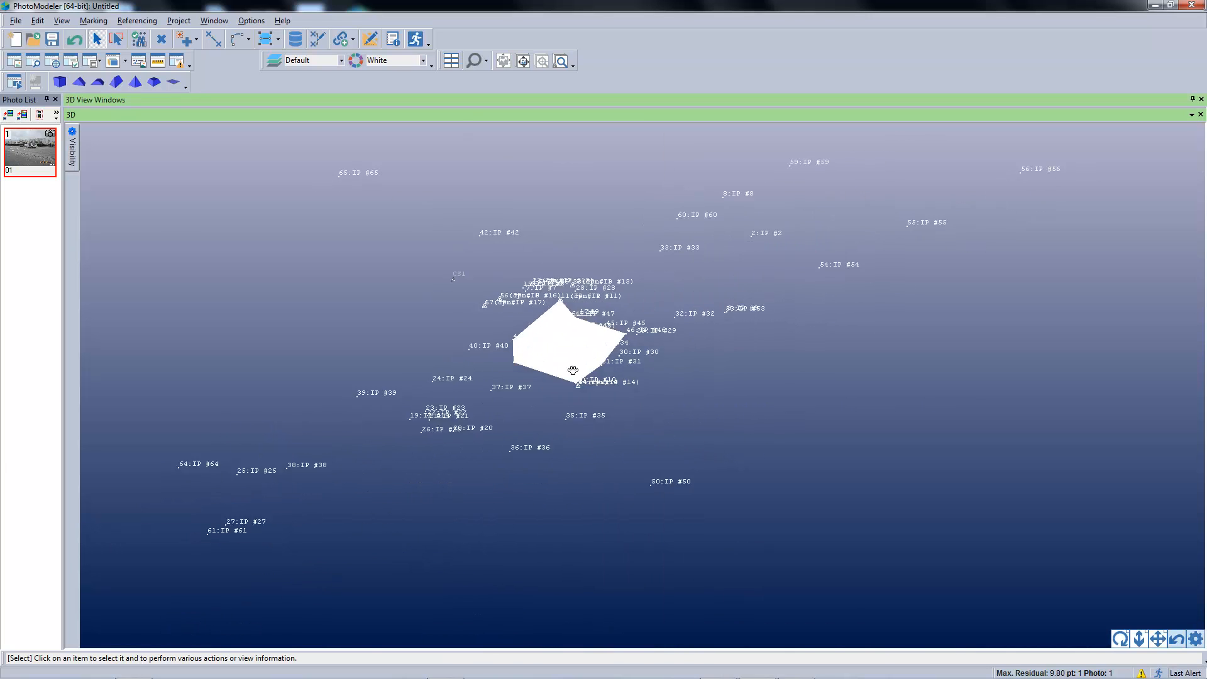
middle_click_drag(539, 385, 614, 346)
left_click(659, 301)
scroll(662, 292, "up", 1)
middle_click_drag(777, 349, 743, 359)
left_click_drag(1120, 642, 1118, 634)
scroll(598, 303, "up", 5)
scroll(617, 243, "down", 1)
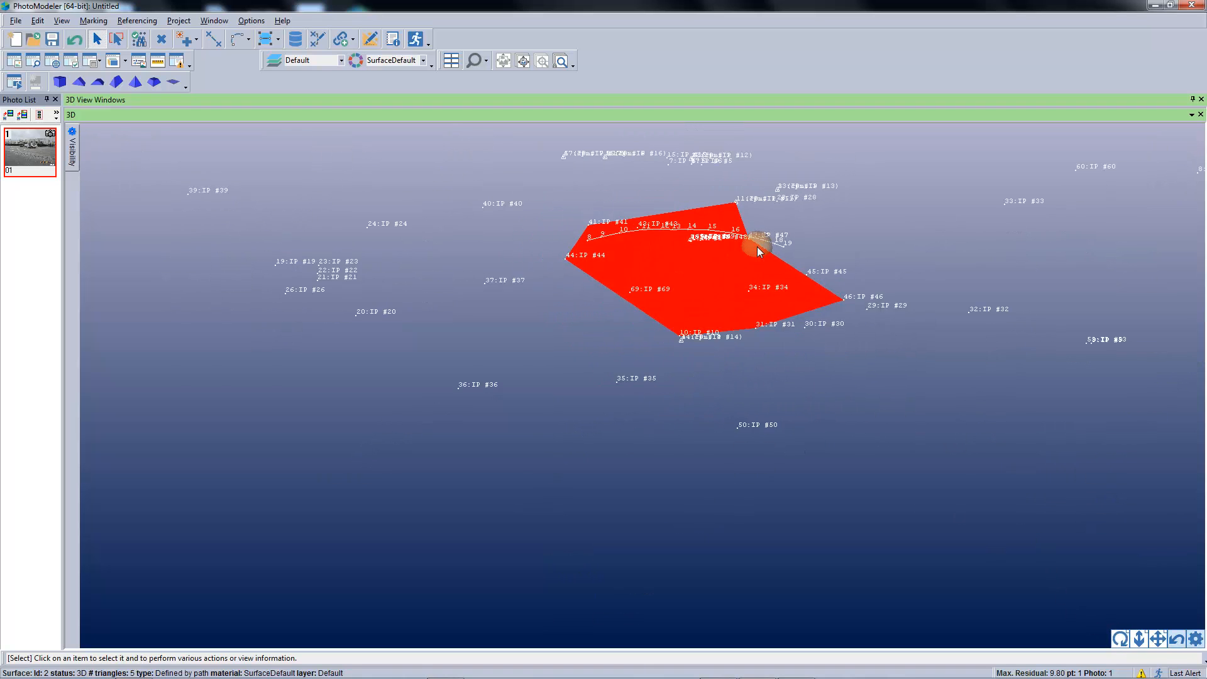
Step: Examine the curve of the traced mark from above in relation to the ground surface boundary in the 3D view
scroll(757, 236, "up", 5)
scroll(756, 232, "up", 4)
scroll(757, 232, "down", 4)
left_click(1194, 638)
left_click_drag(609, 495, 582, 465)
scroll(584, 465, "up", 10)
left_click_drag(846, 389, 673, 412)
scroll(667, 417, "up", 3)
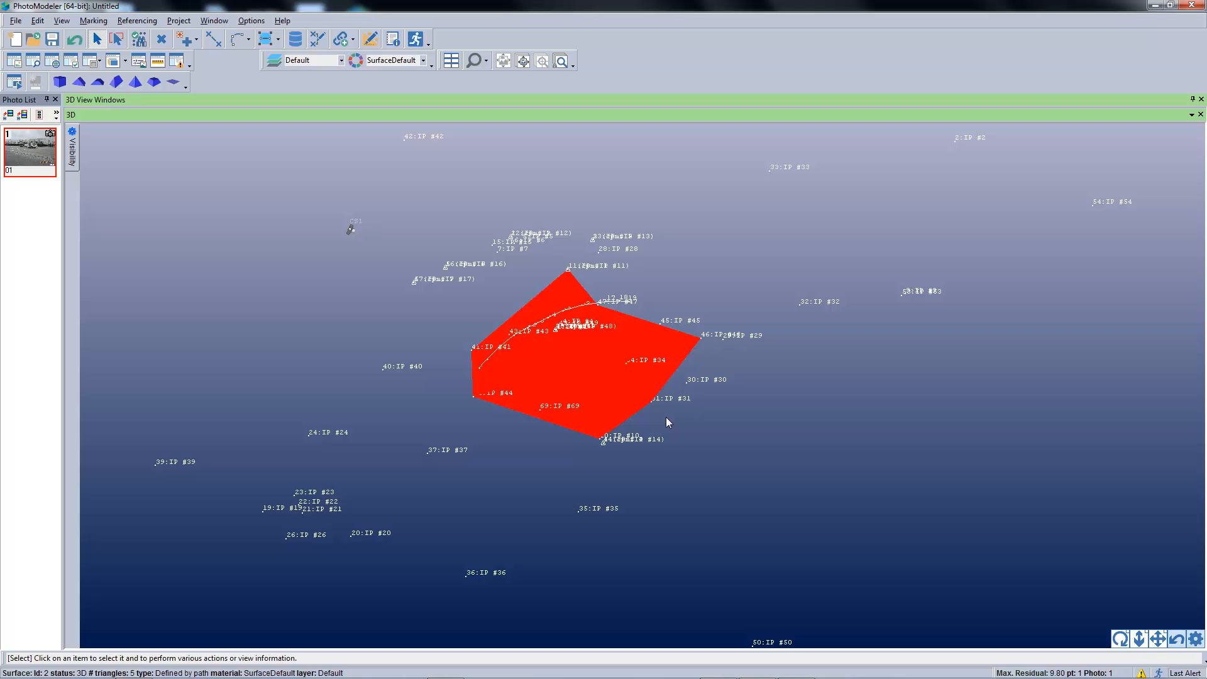
scroll(543, 368, "up", 3)
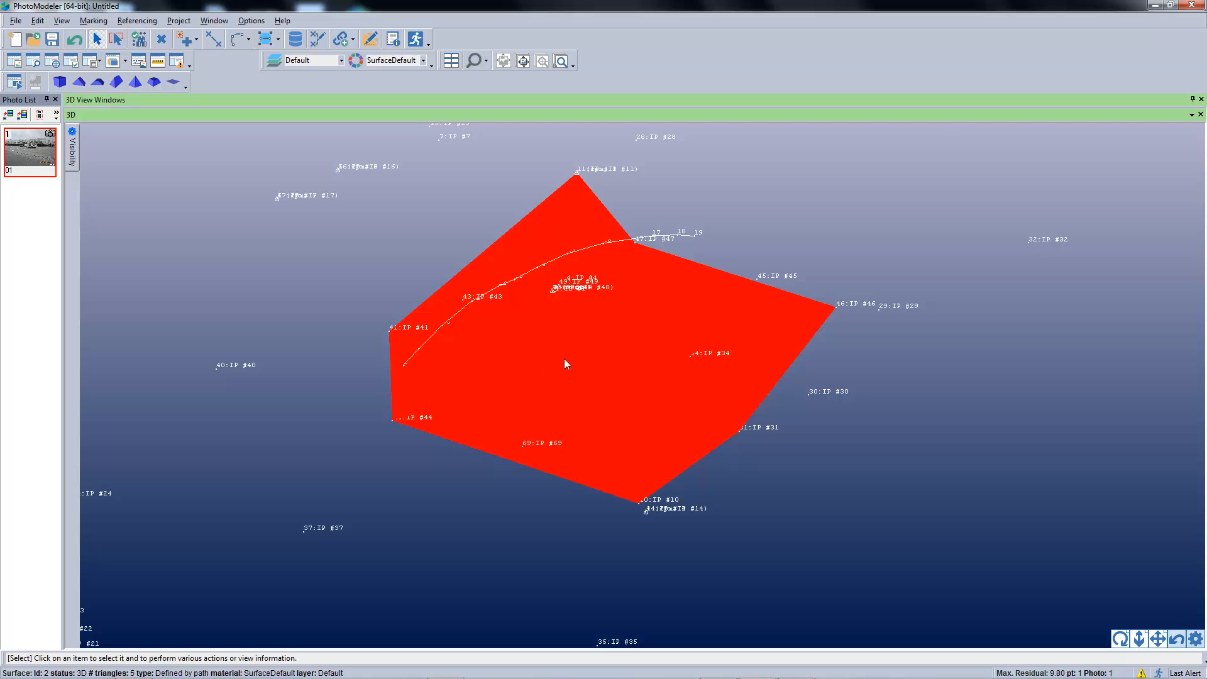
left_click_drag(564, 361, 545, 340)
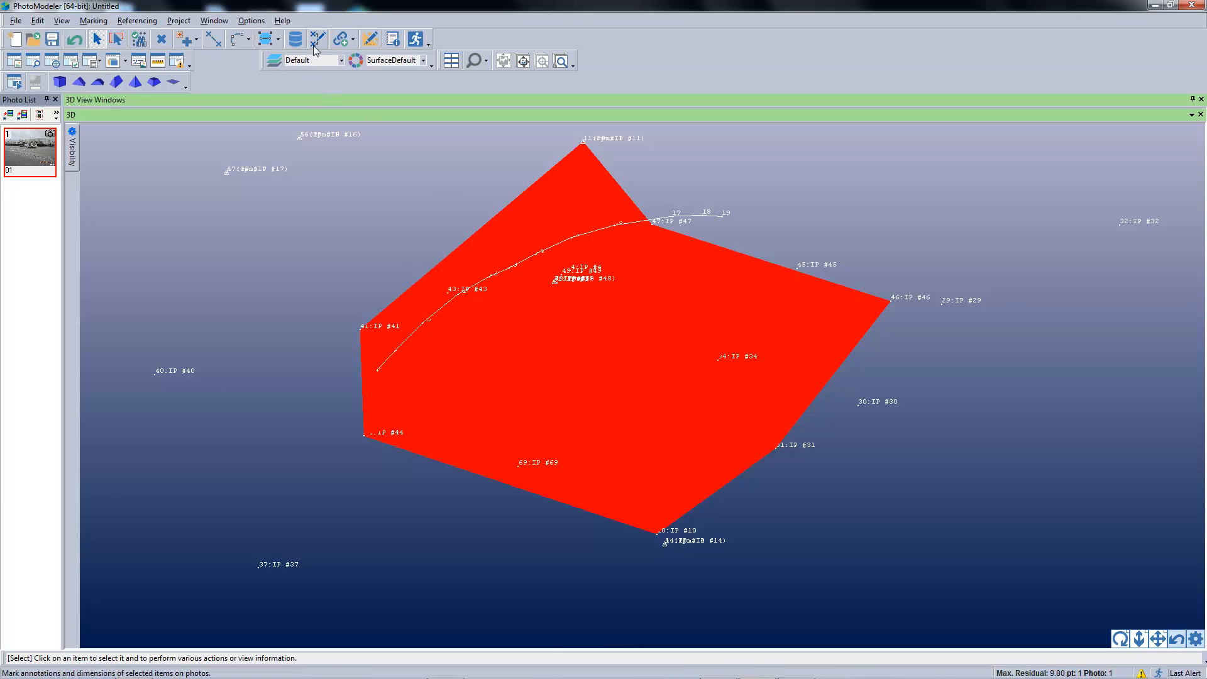
Step: Return to photo 01 and add a dimension from the traced mark's end point 19 to point 15
left_click(1201, 115)
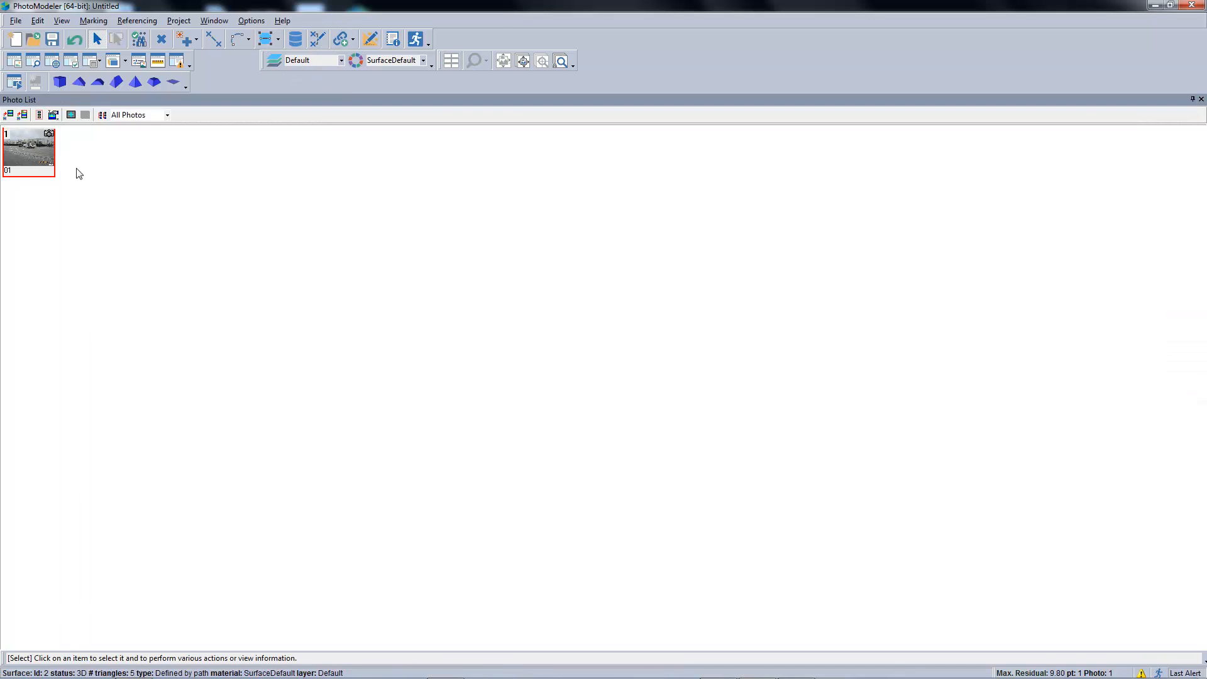
double_click(37, 151)
left_click(318, 39)
scroll(289, 384, "up", 2)
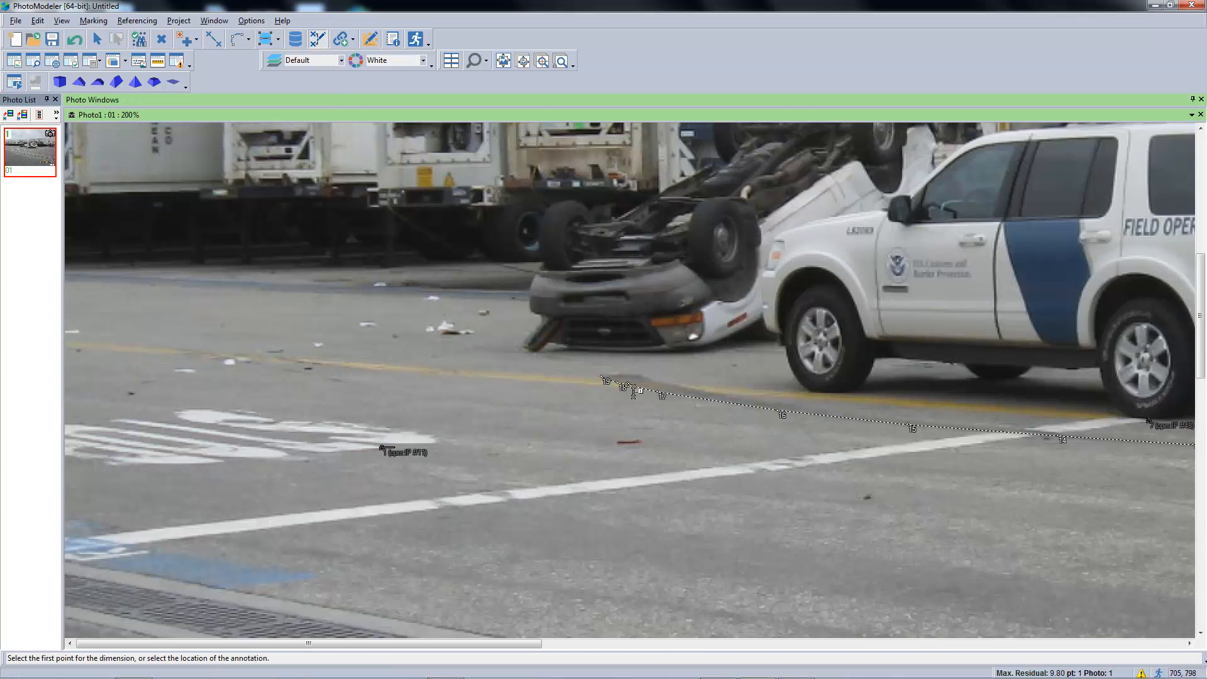
left_click(605, 381)
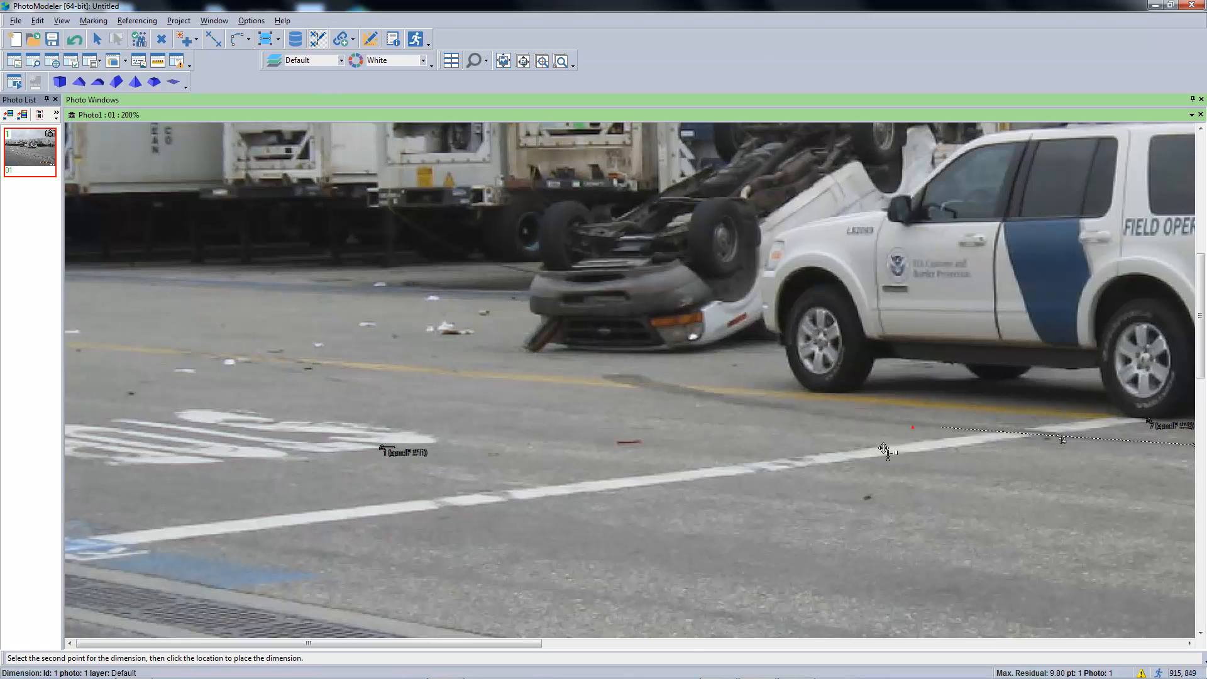
Step: Dimension the full span of the traced mark from point 19 to point 8, placing the dimension below the mark
scroll(893, 445, "down", 2)
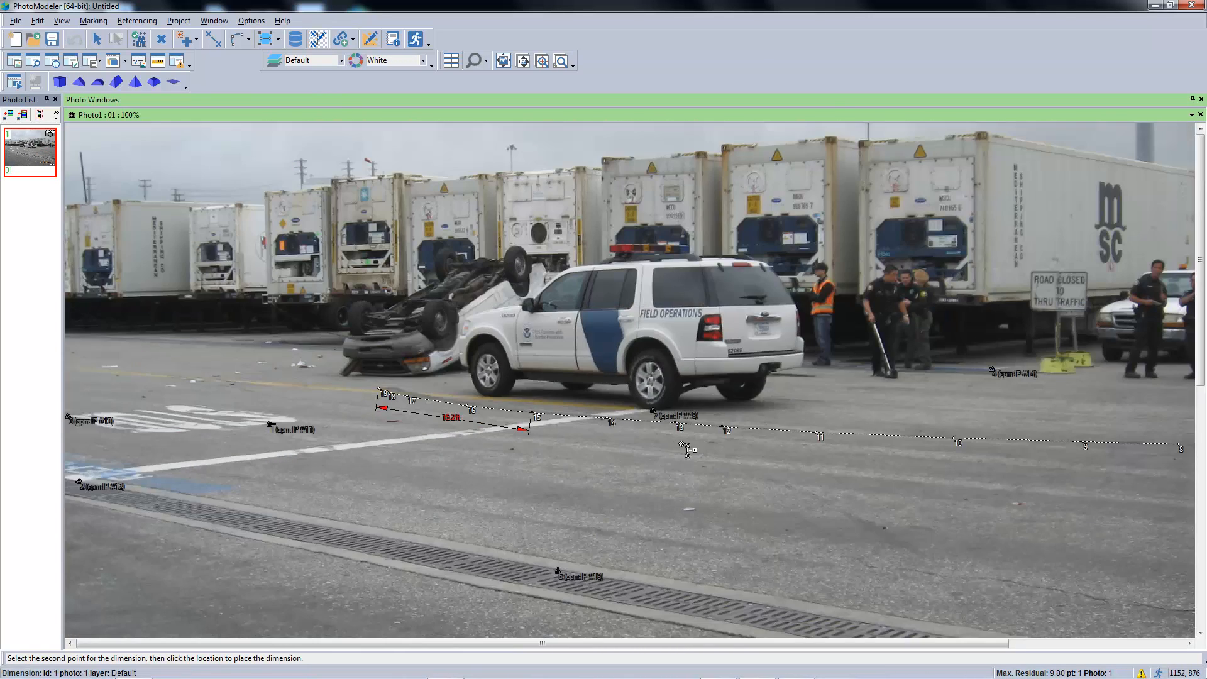
middle_click_drag(778, 460, 643, 463)
left_click(293, 397)
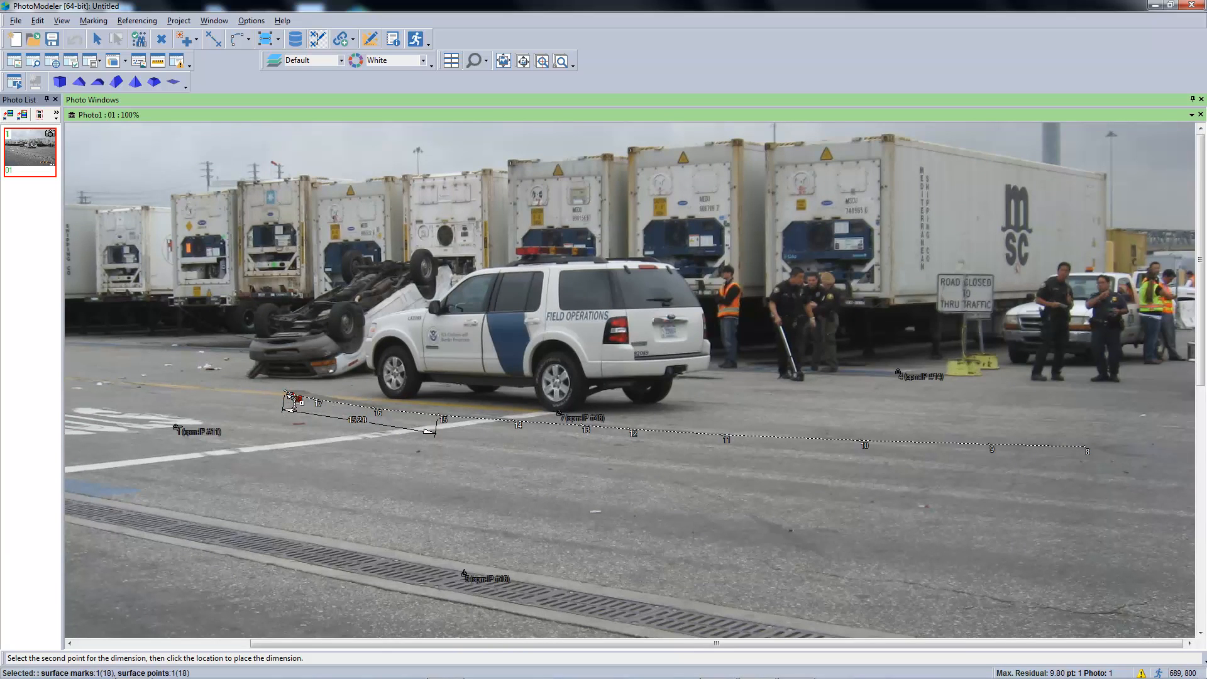
left_click(289, 394)
left_click(1083, 454)
scroll(680, 505, "up", 3)
scroll(674, 499, "down", 5)
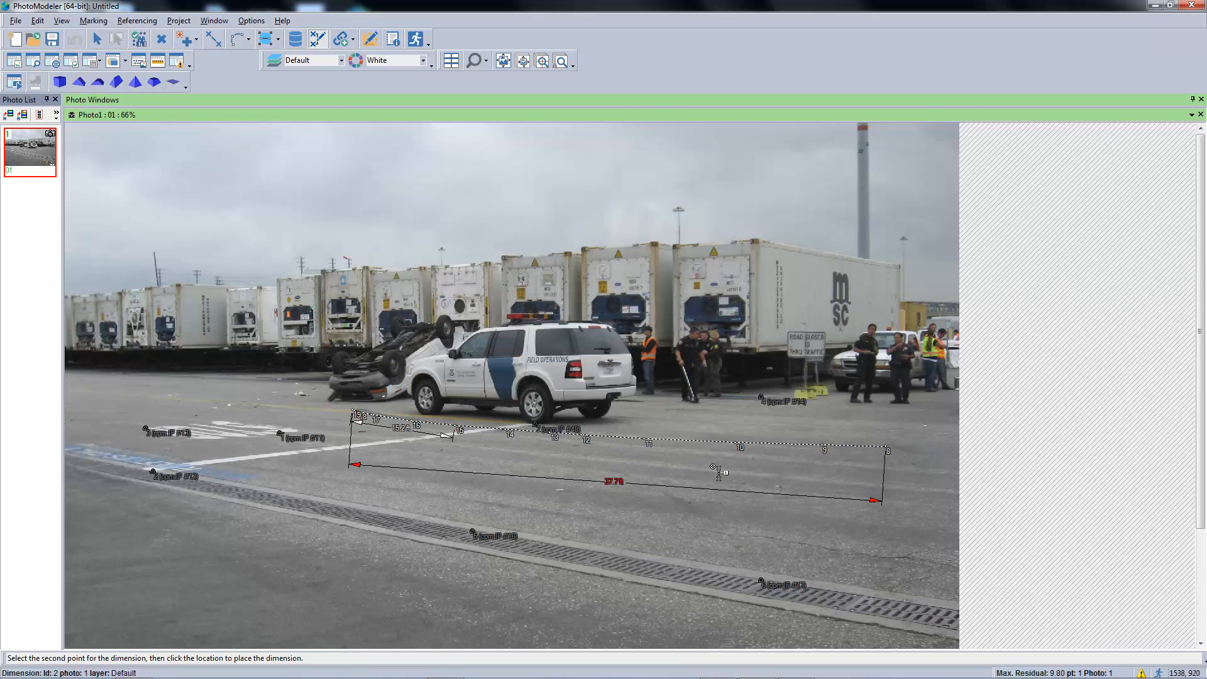
left_click(717, 473)
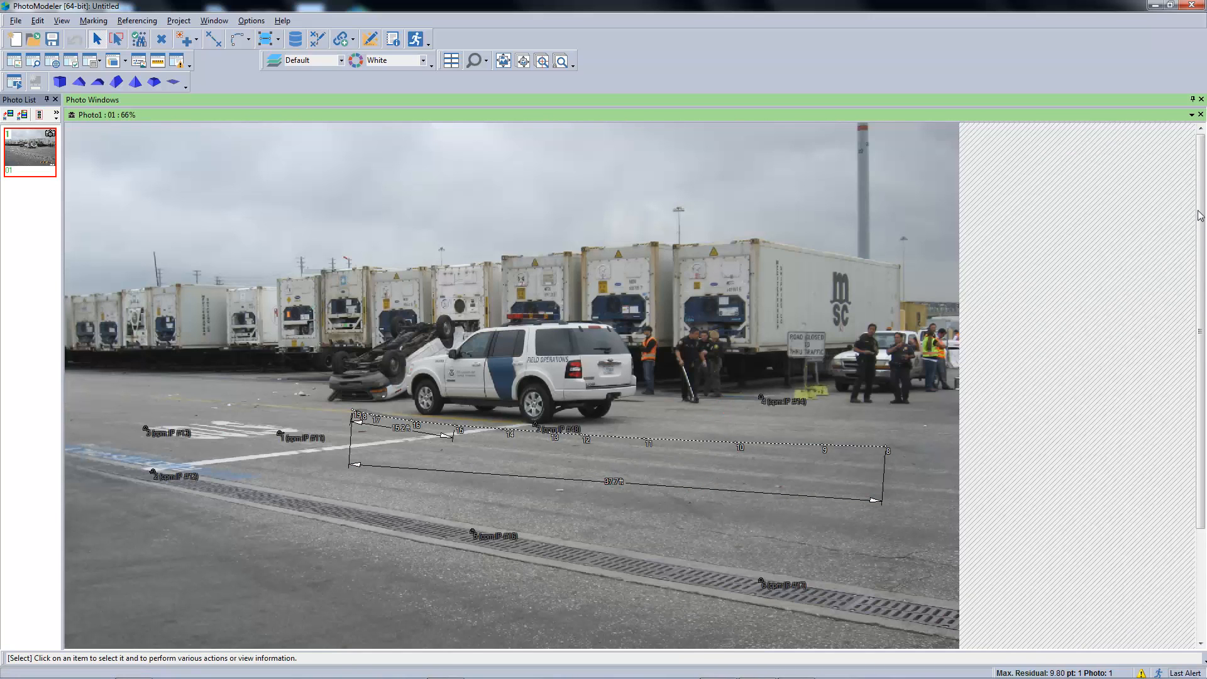
Step: Close and reopen photo 01 to view both dimensions along the traced mark
left_click(1201, 114)
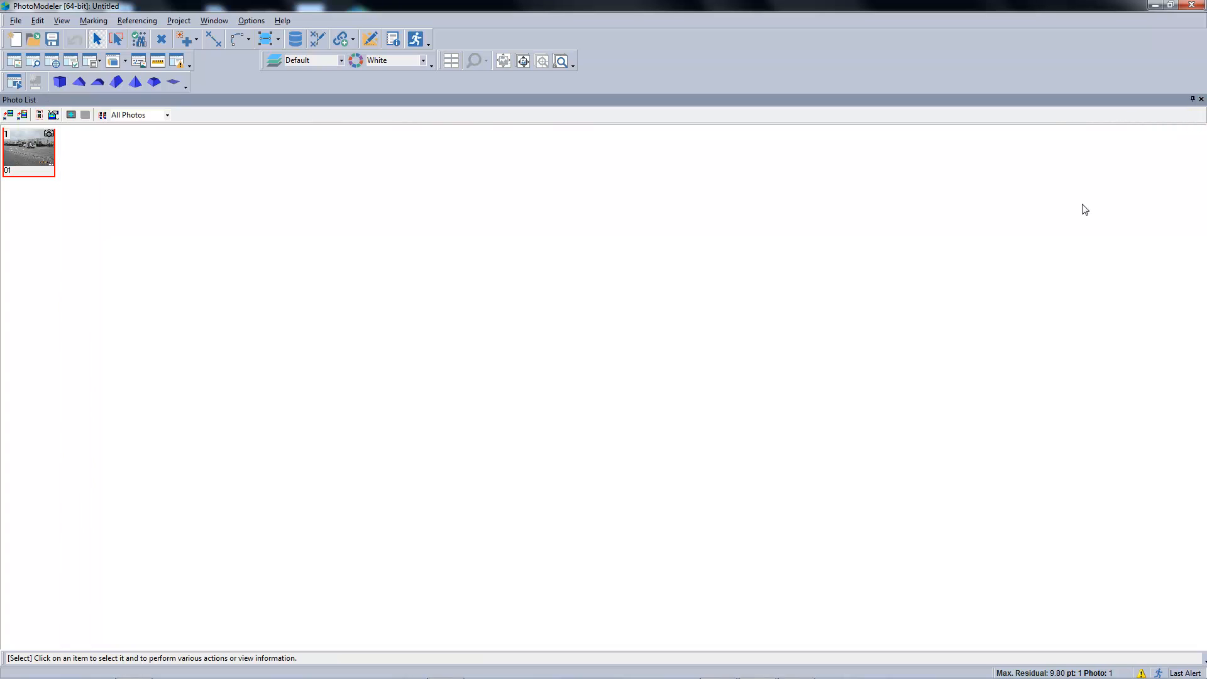
double_click(33, 149)
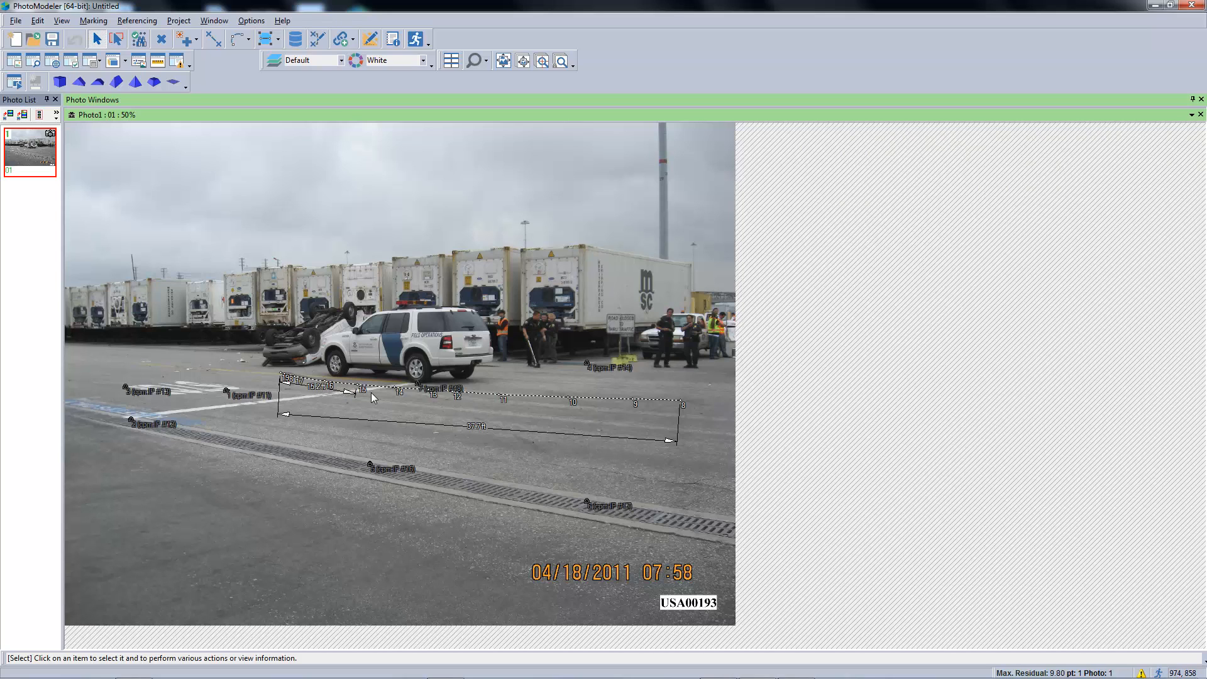
scroll(371, 392, "up", 1)
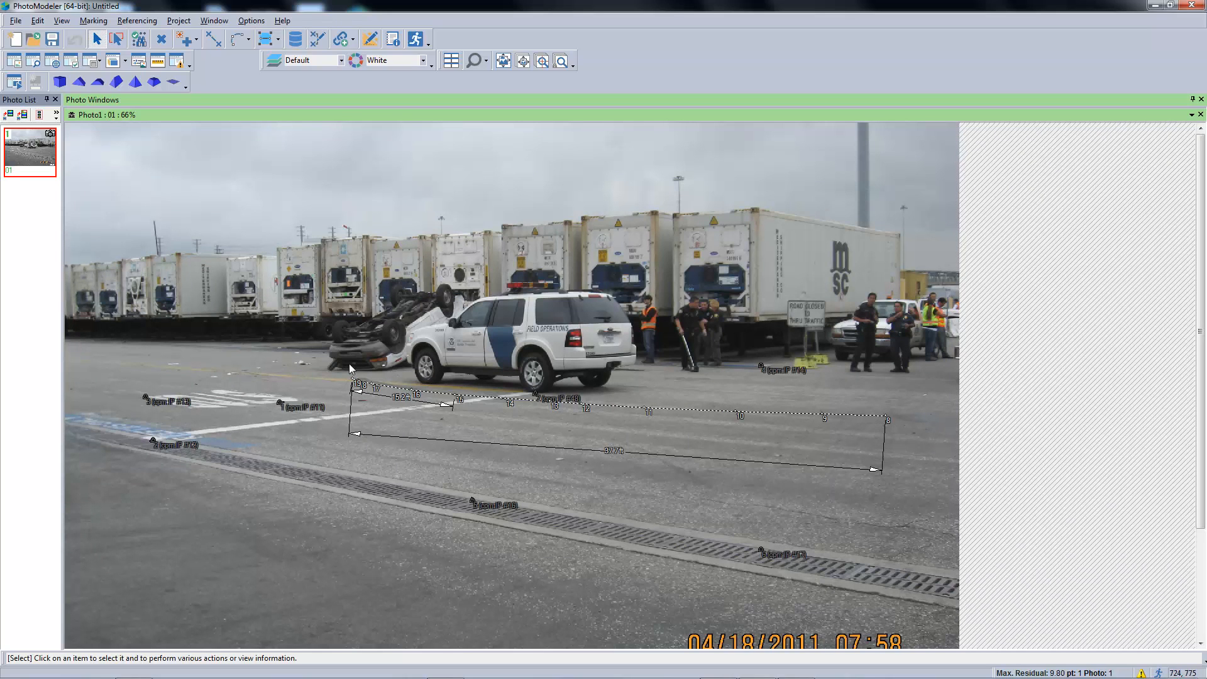
Step: Set up a model export in 3D DXF format, reviewing the layers and item types included
left_click(15, 21)
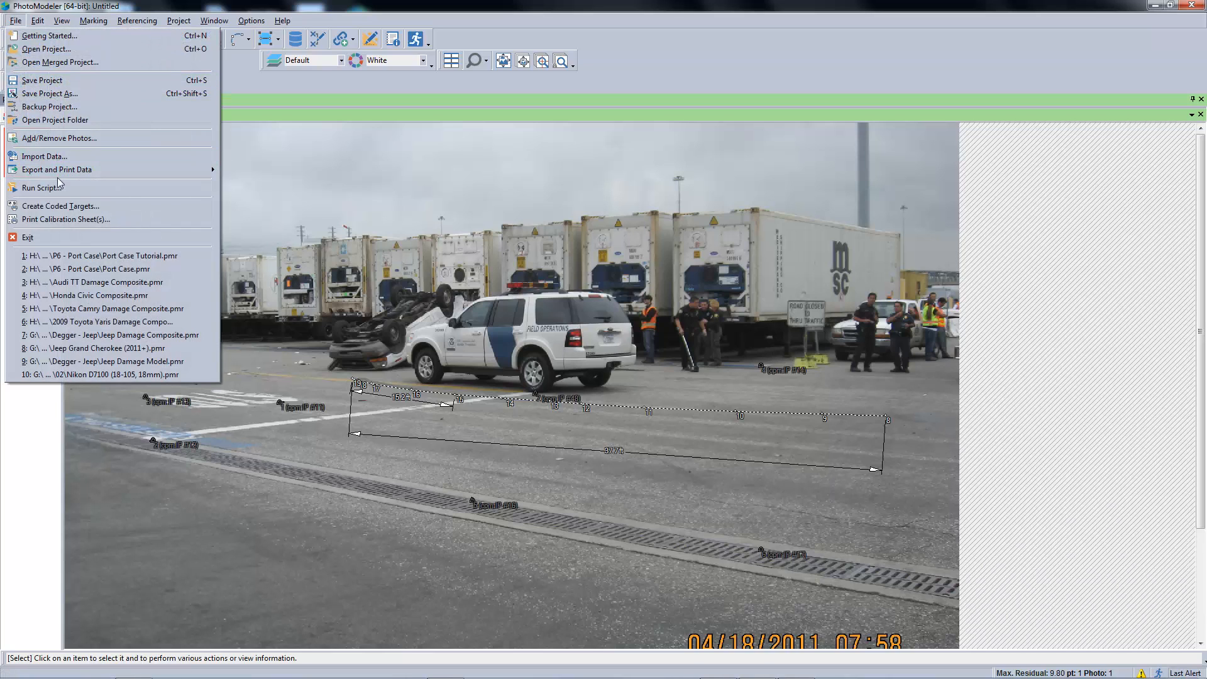
mouse_move(59, 170)
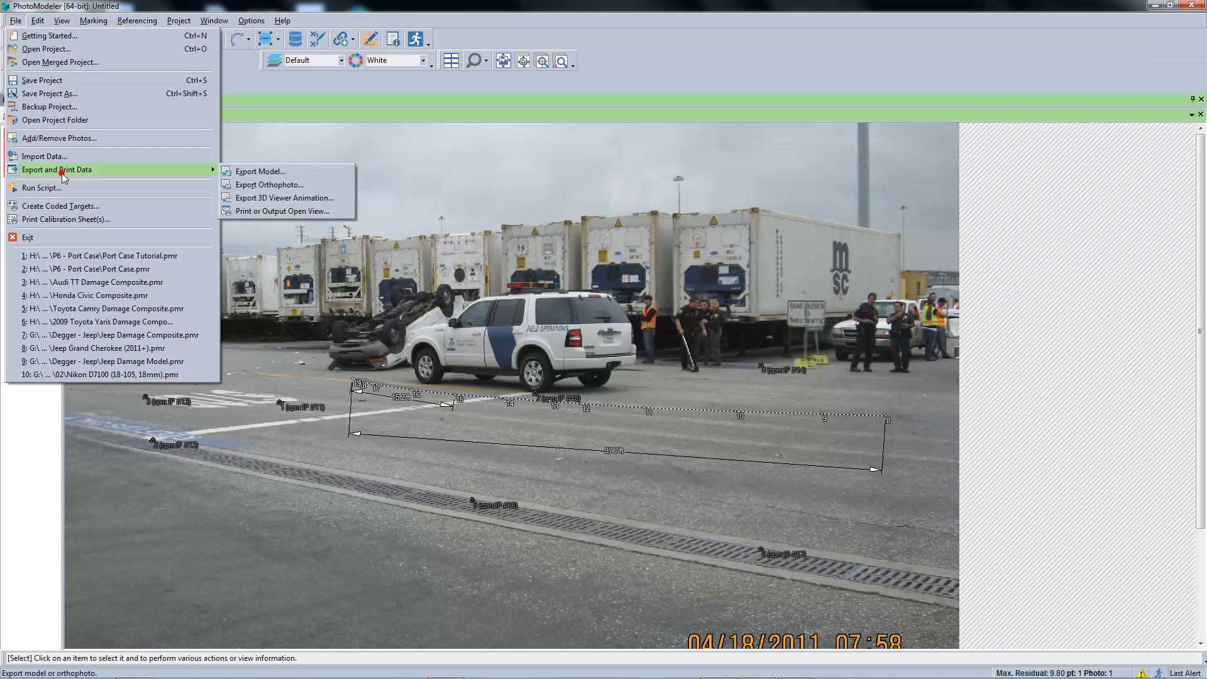
left_click(274, 175)
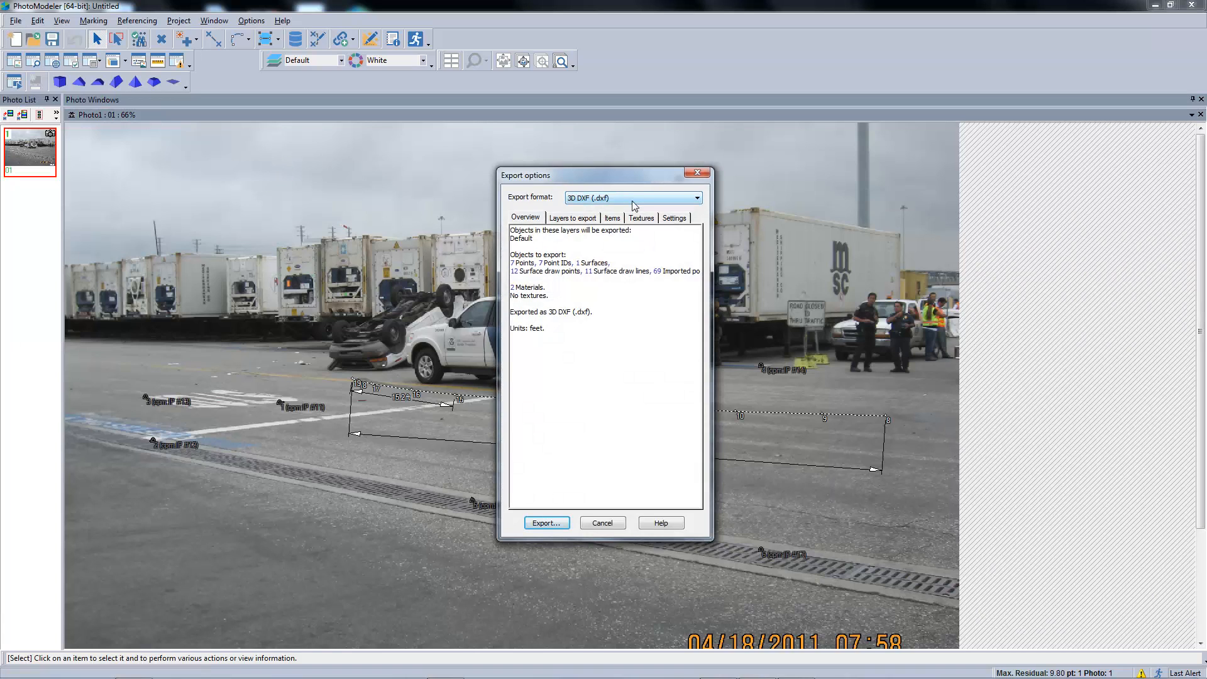
left_click(589, 218)
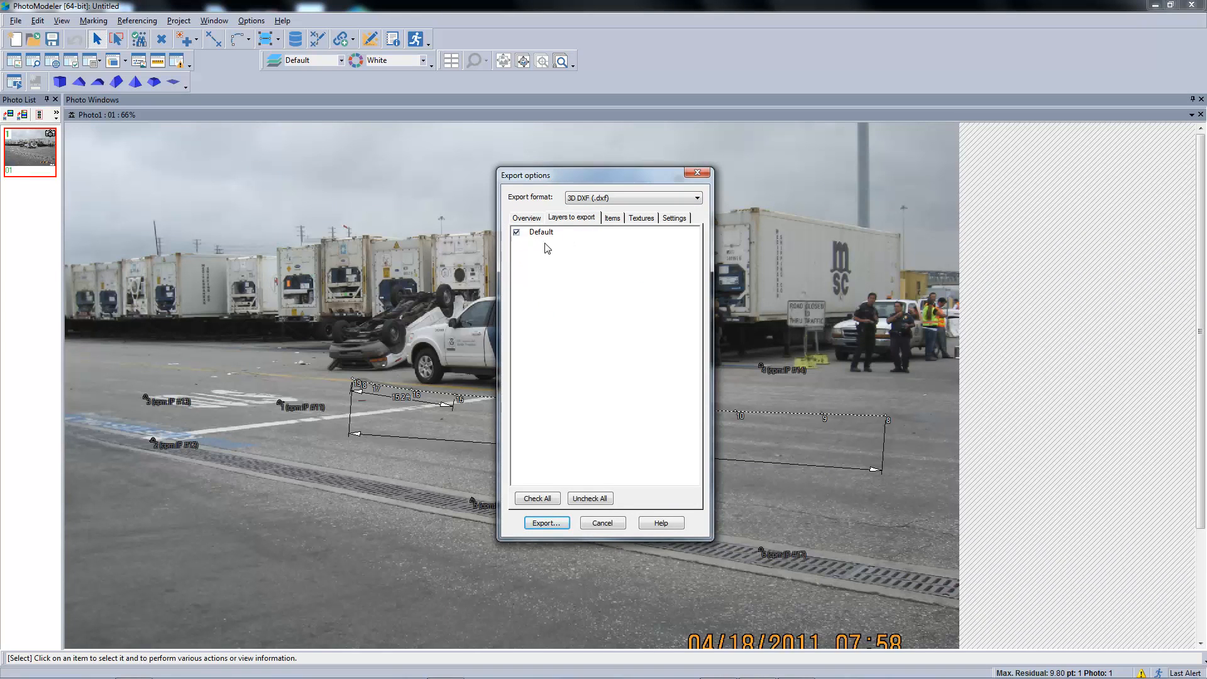
left_click(613, 219)
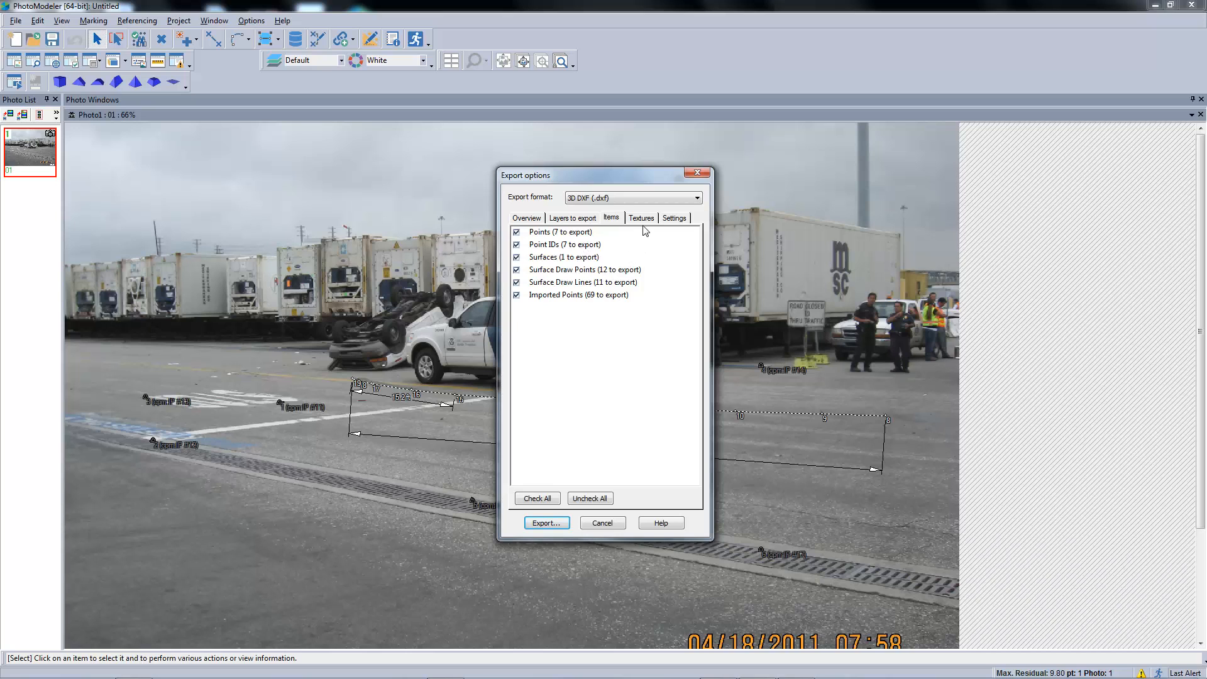
Step: Export the model to the P6 - Port Case folder as "Port Case Tutorial - DXF" and dismiss the export summary
left_click(557, 522)
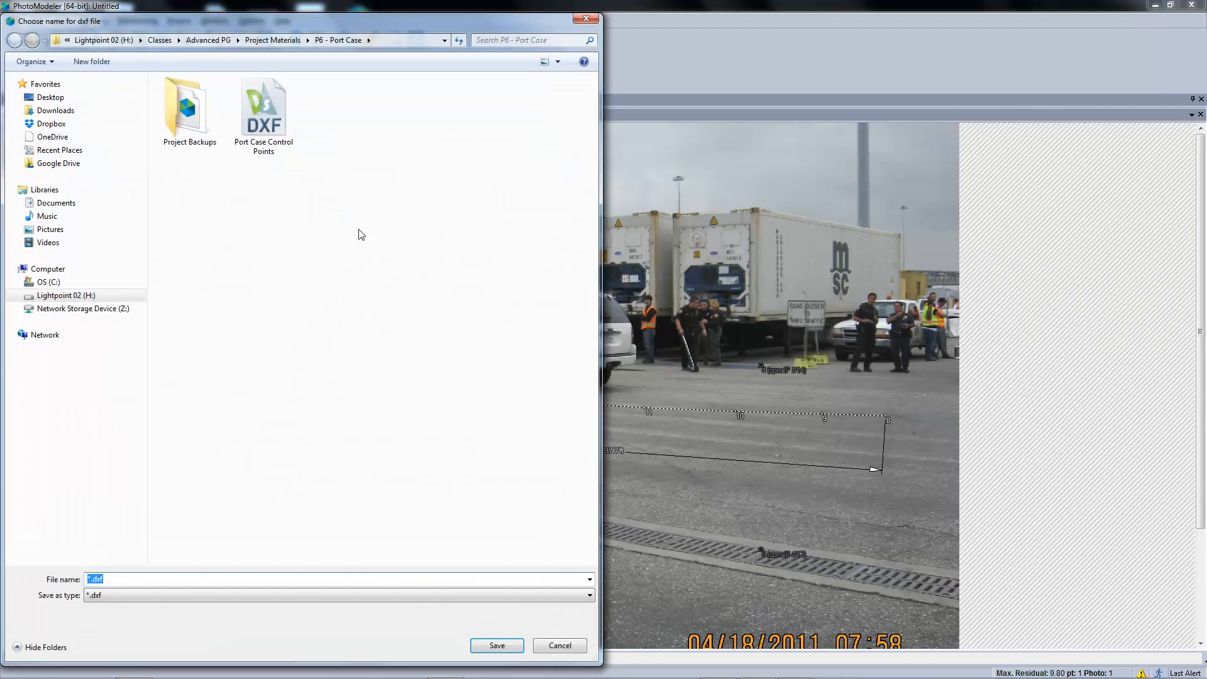
left_click(272, 150)
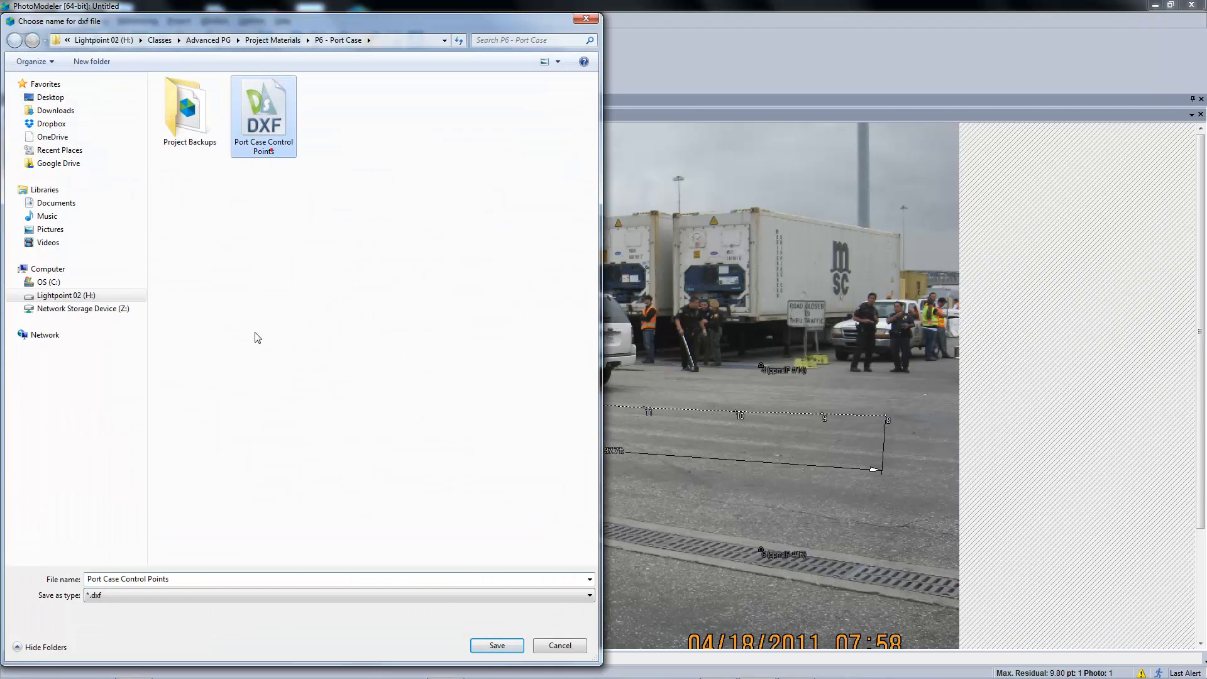
left_click(200, 575)
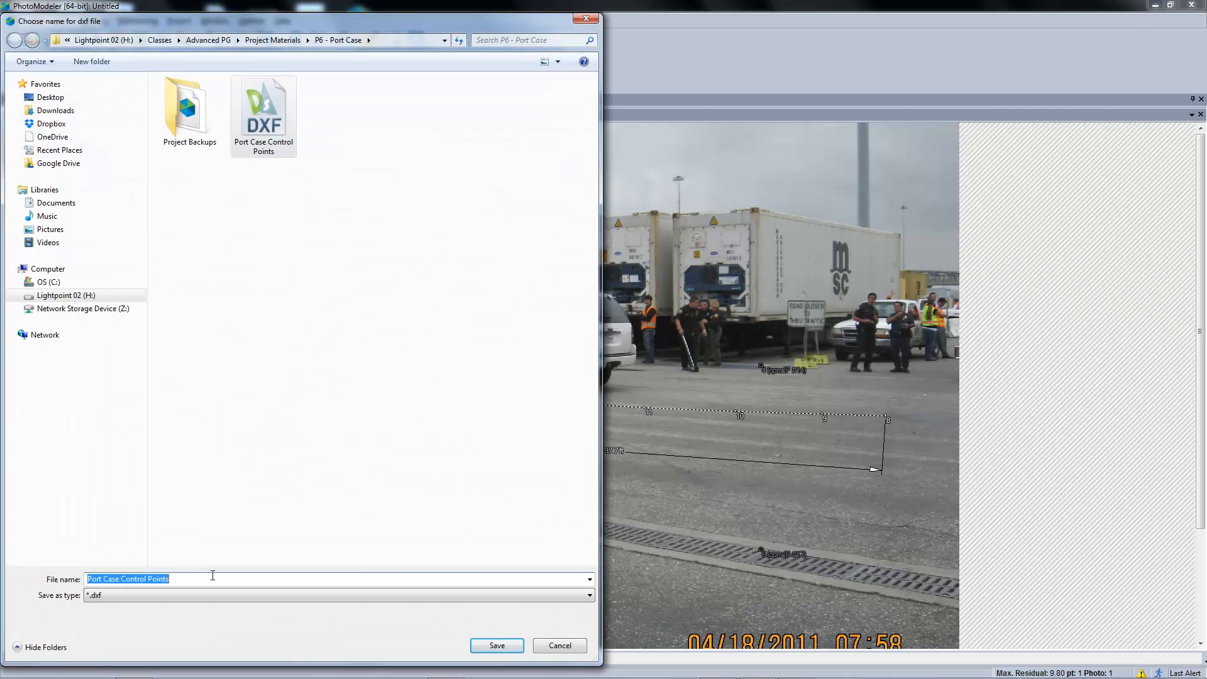
type("Port Case")
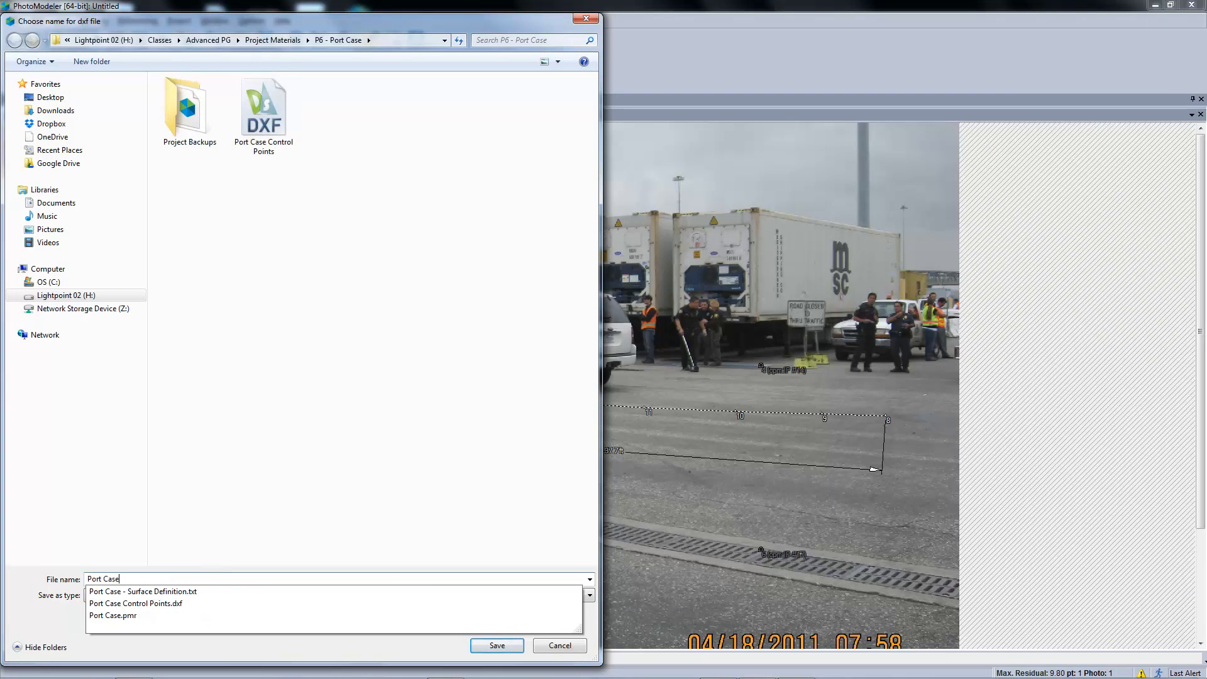
type(" Tutoria")
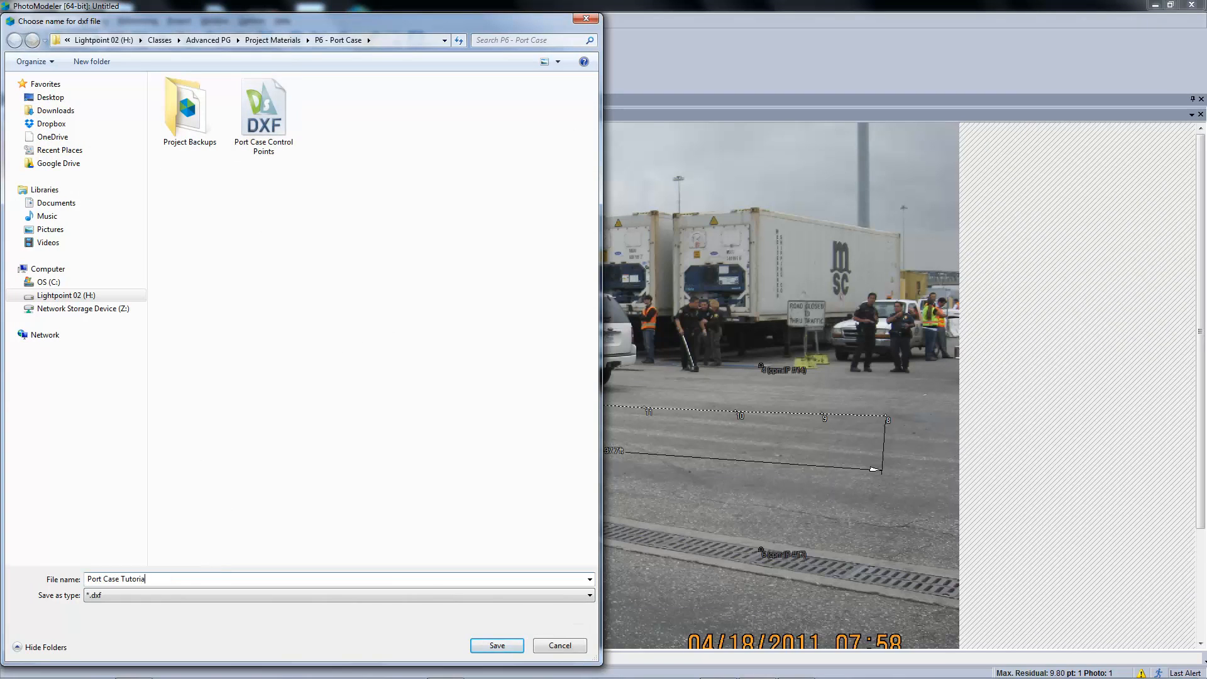
type("l - DXF")
key("Return")
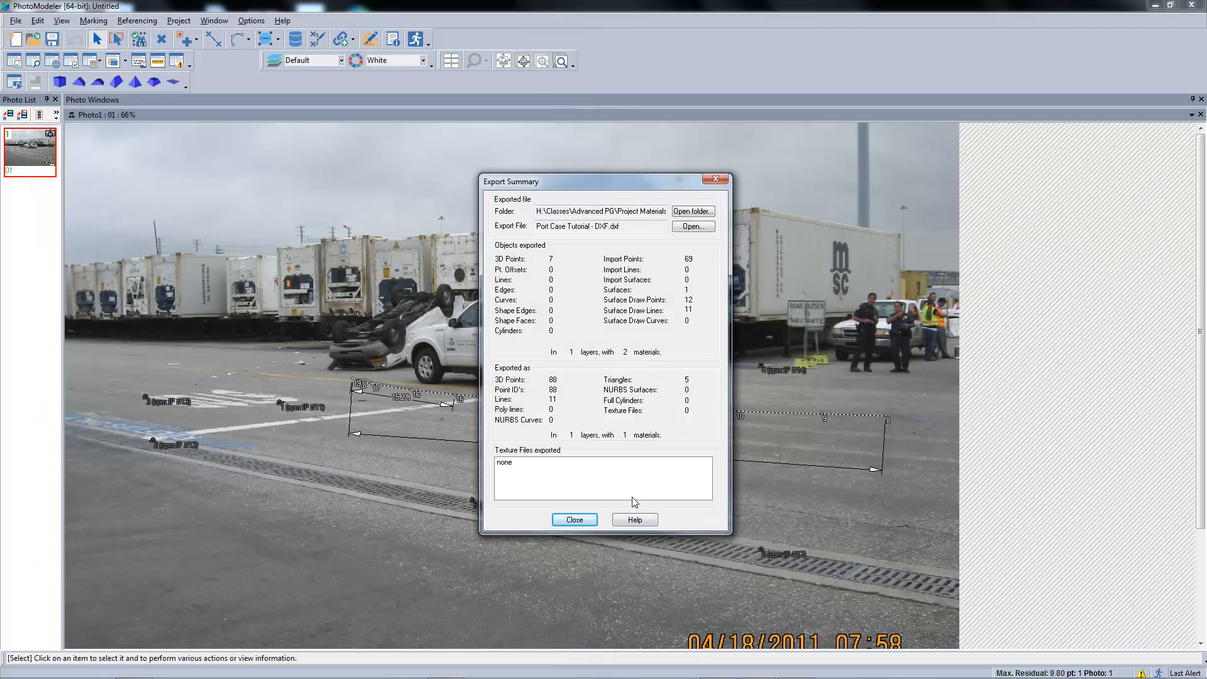
left_click(592, 520)
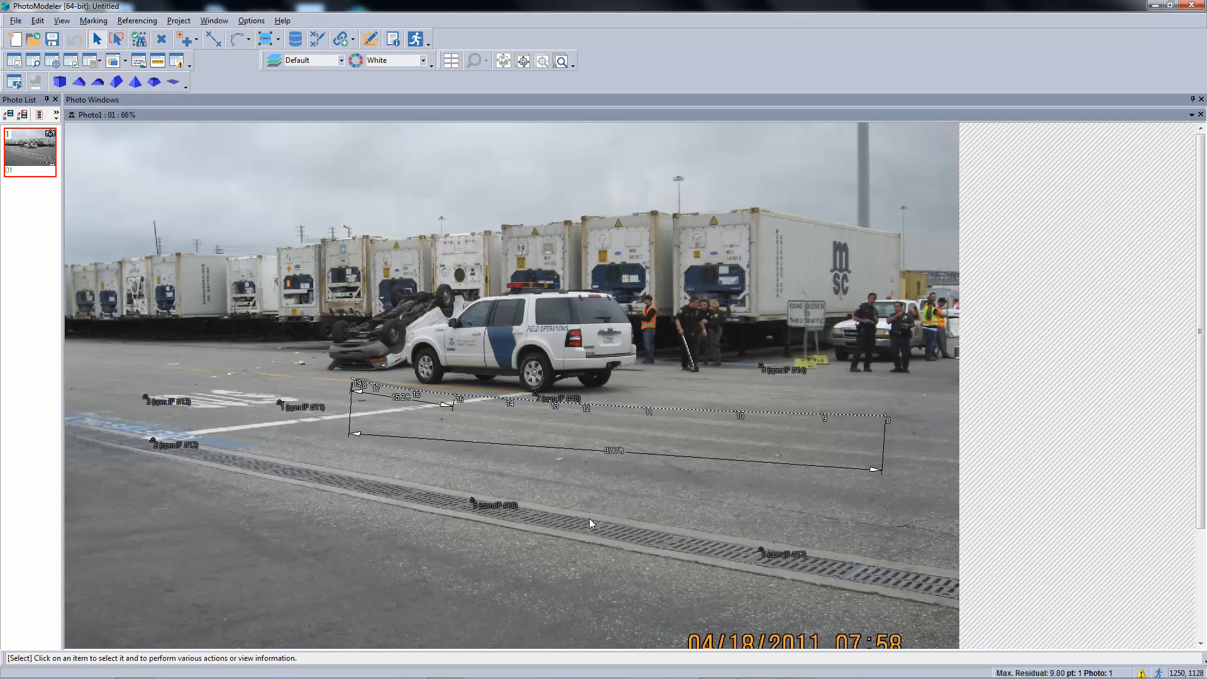